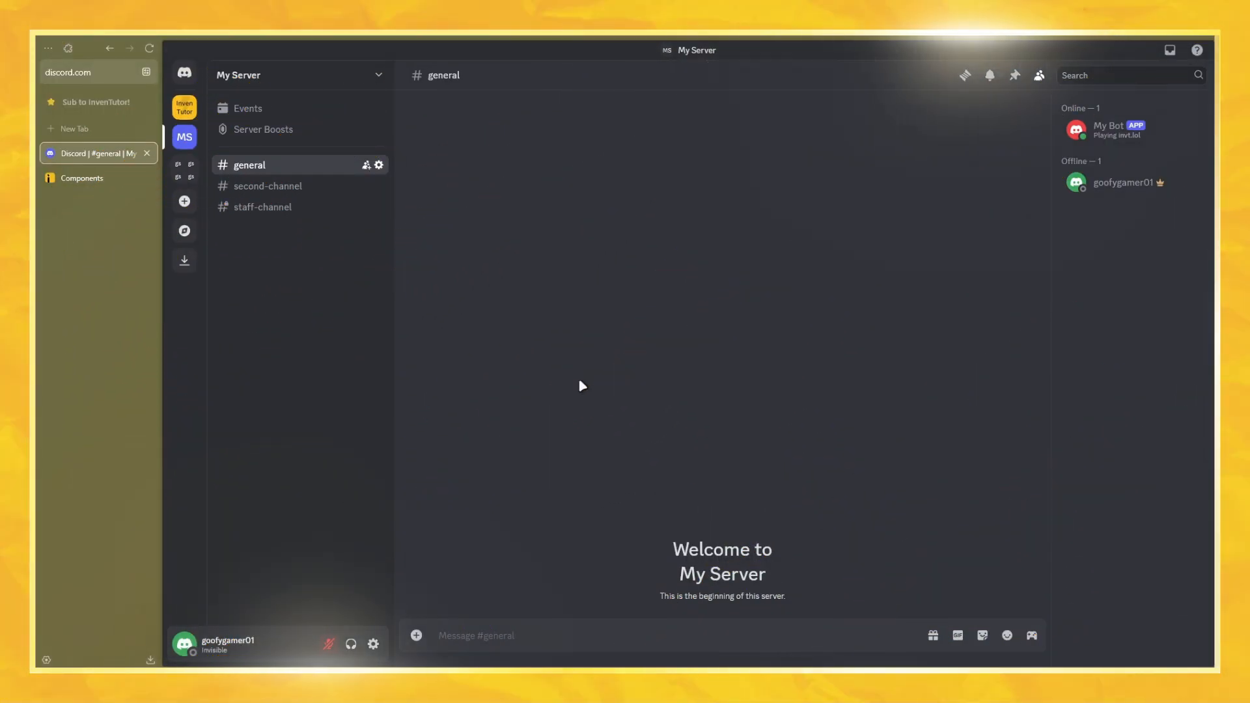
Turn on Developer Mode in Discord's advanced user settings and return to the server
left_click(373, 645)
scroll(313, 482, "down", 4)
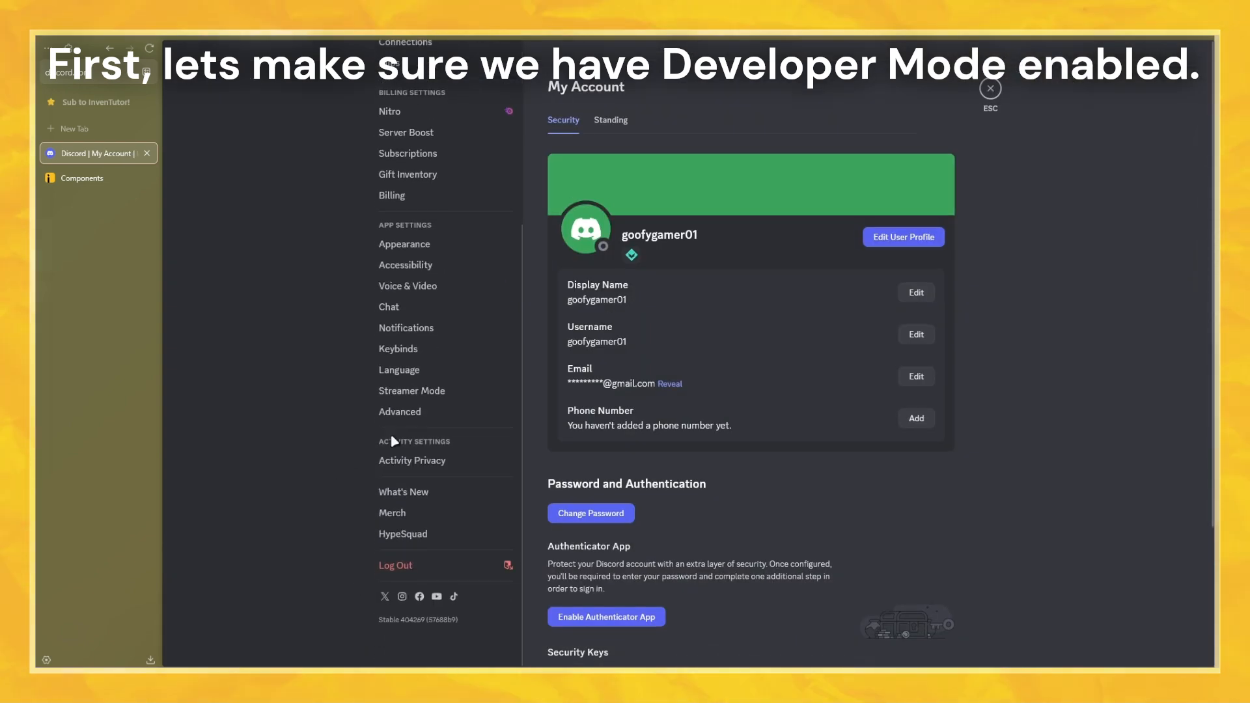
left_click(428, 418)
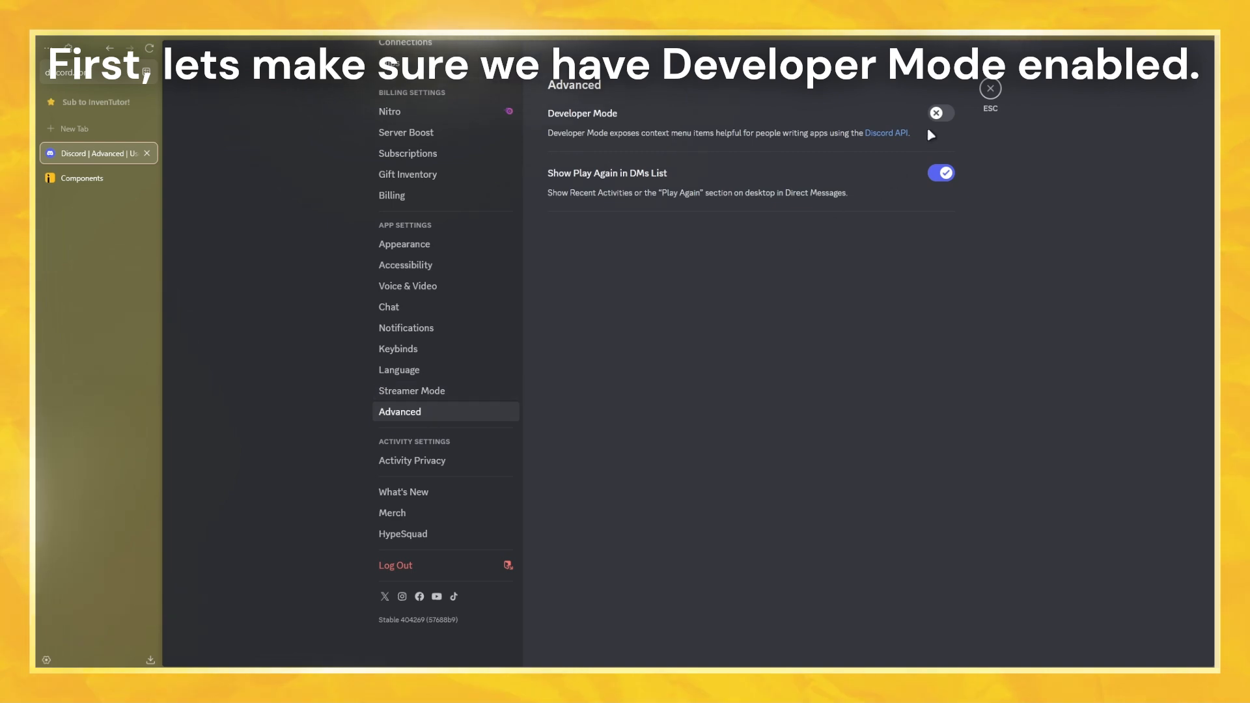
left_click(940, 114)
left_click(990, 88)
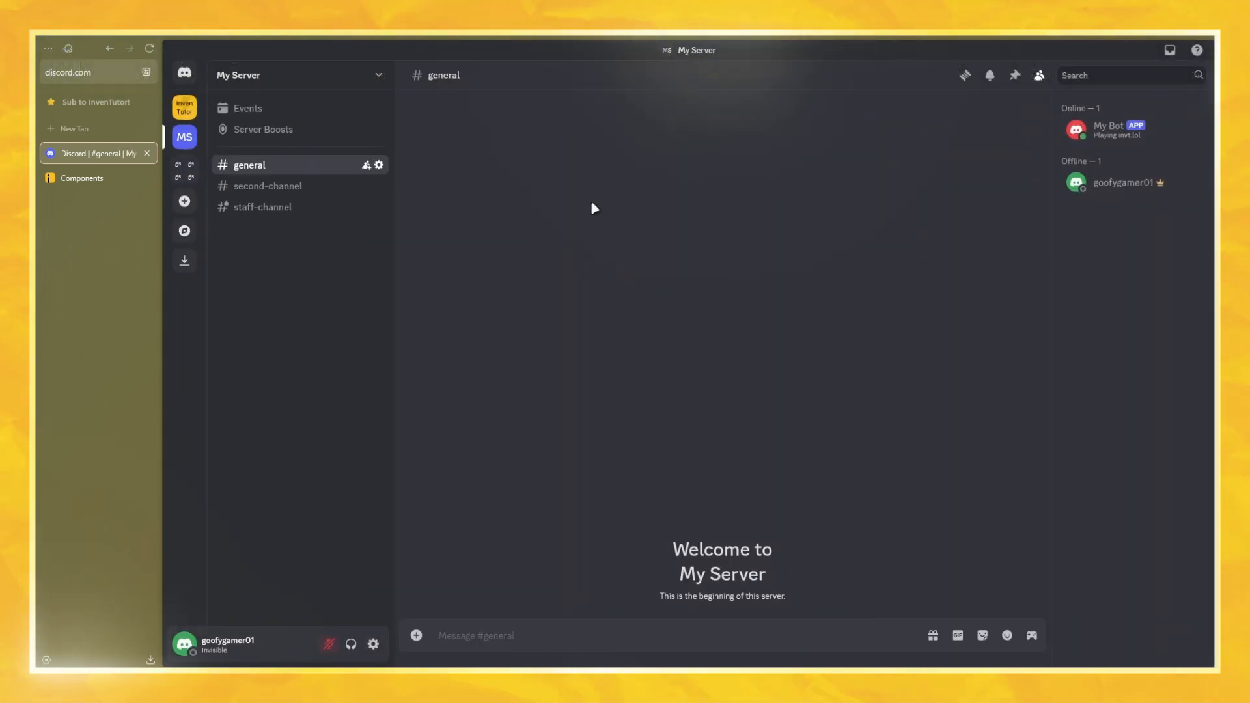
Switch to inventor.gg and create a component folder named "applications"
left_click(95, 180)
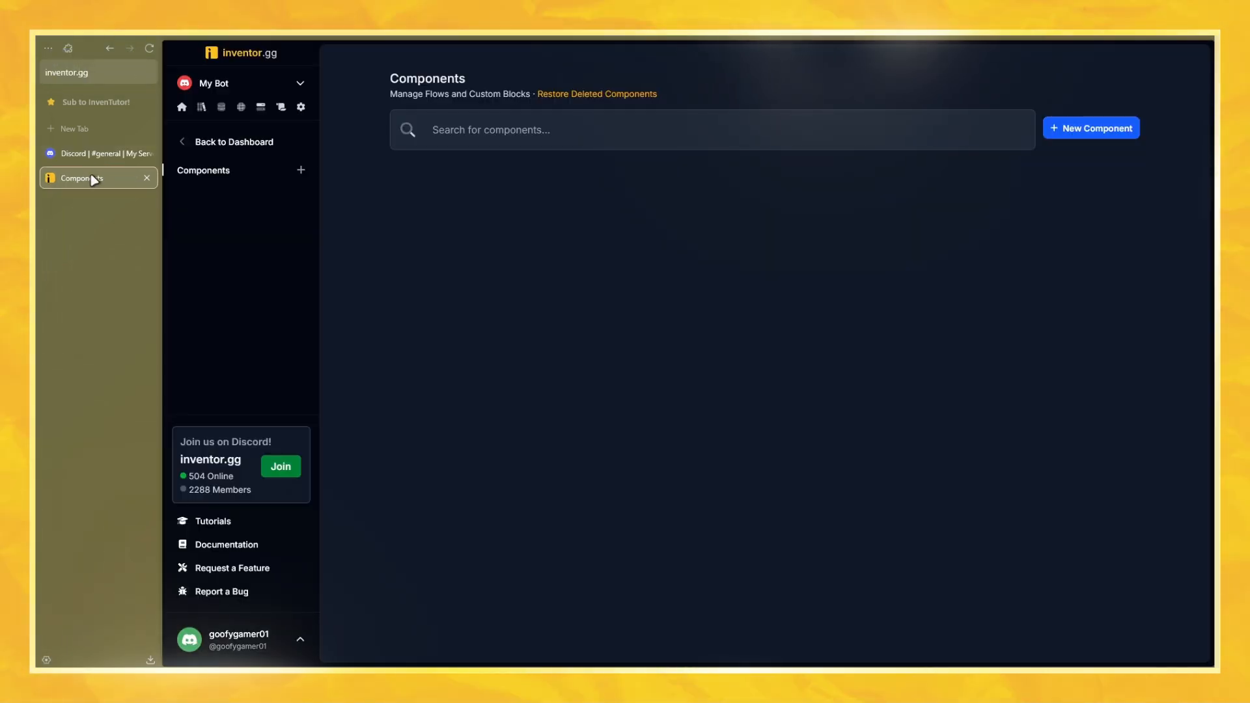
left_click(300, 170)
left_click(572, 345)
left_click(704, 408)
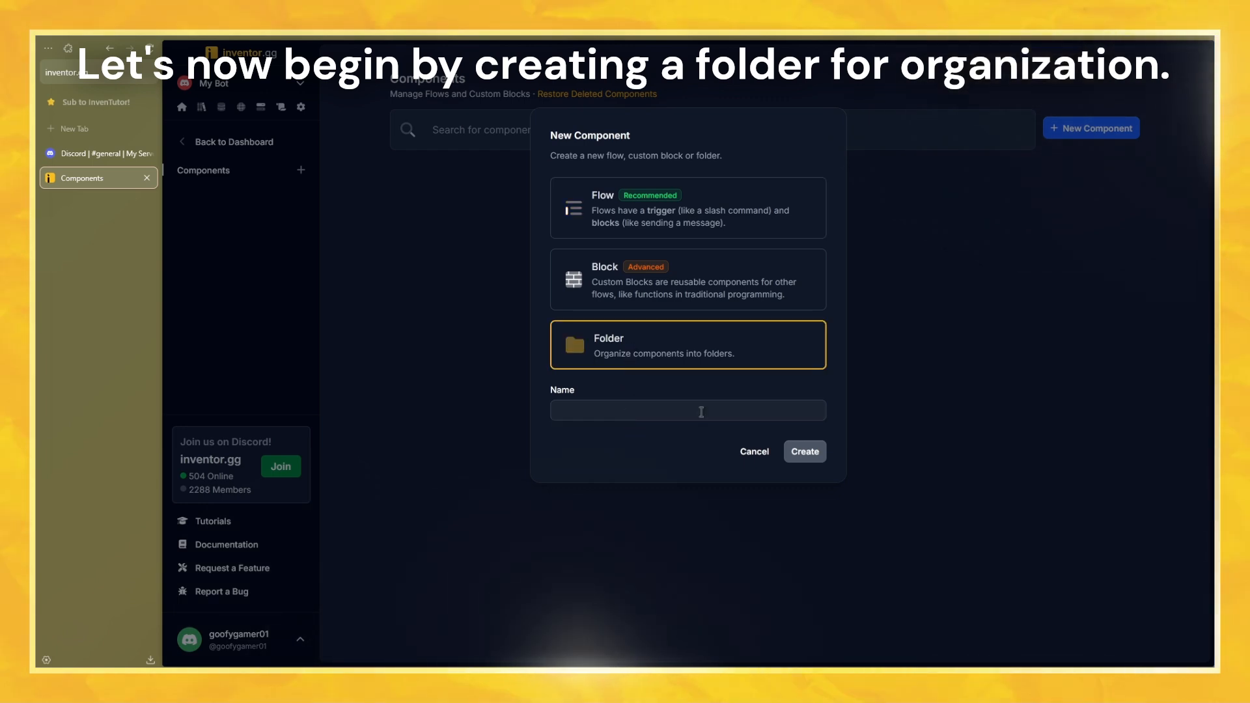
type("applications")
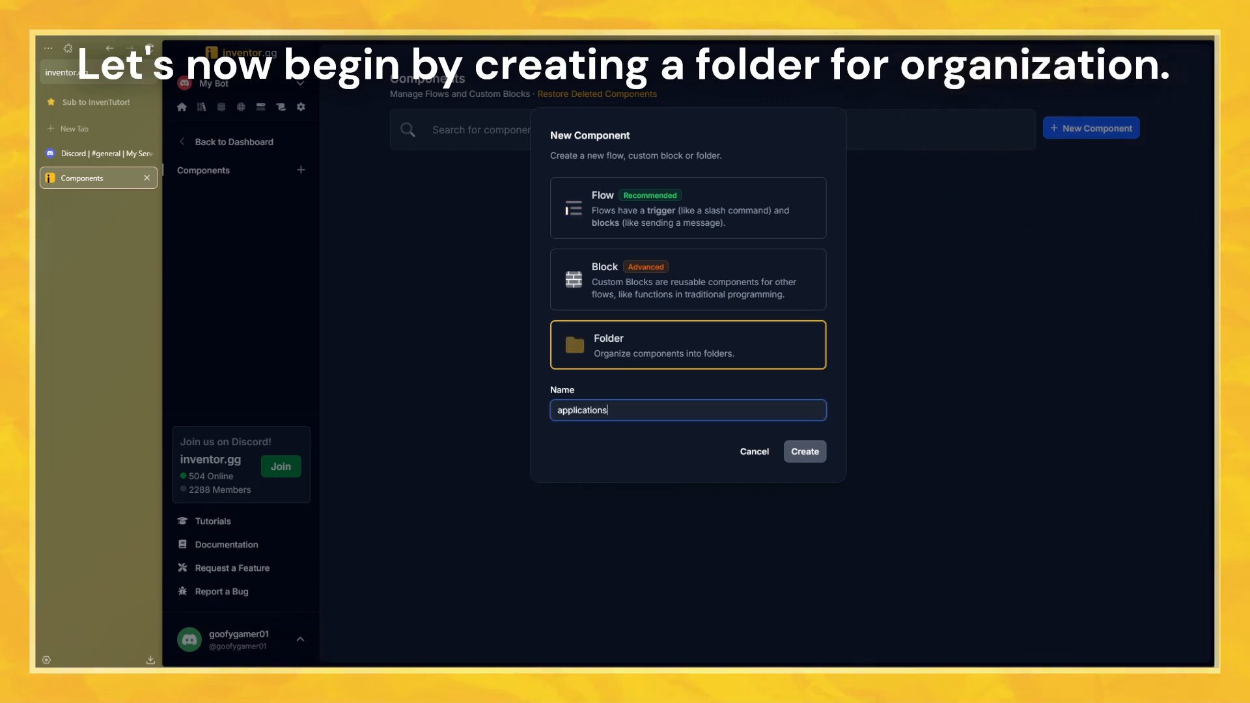
left_click(809, 451)
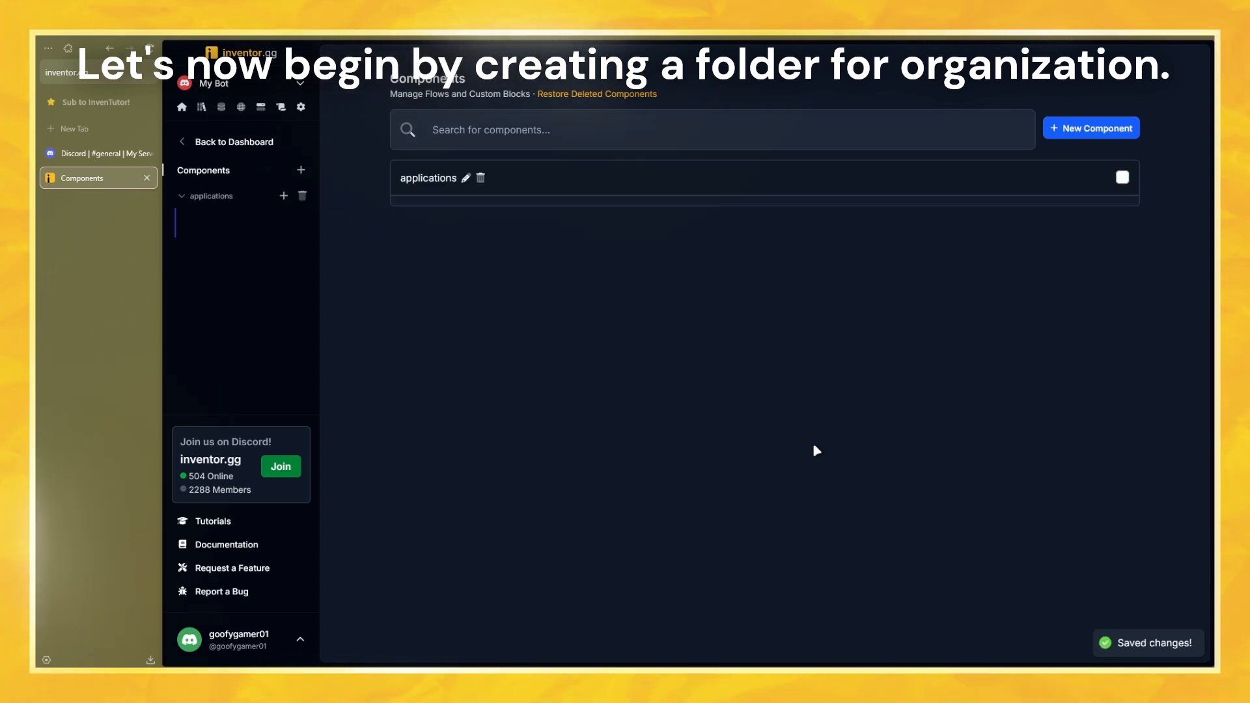
Create a flow named "send message" inside the applications folder
left_click(283, 196)
left_click(625, 209)
left_click(625, 412)
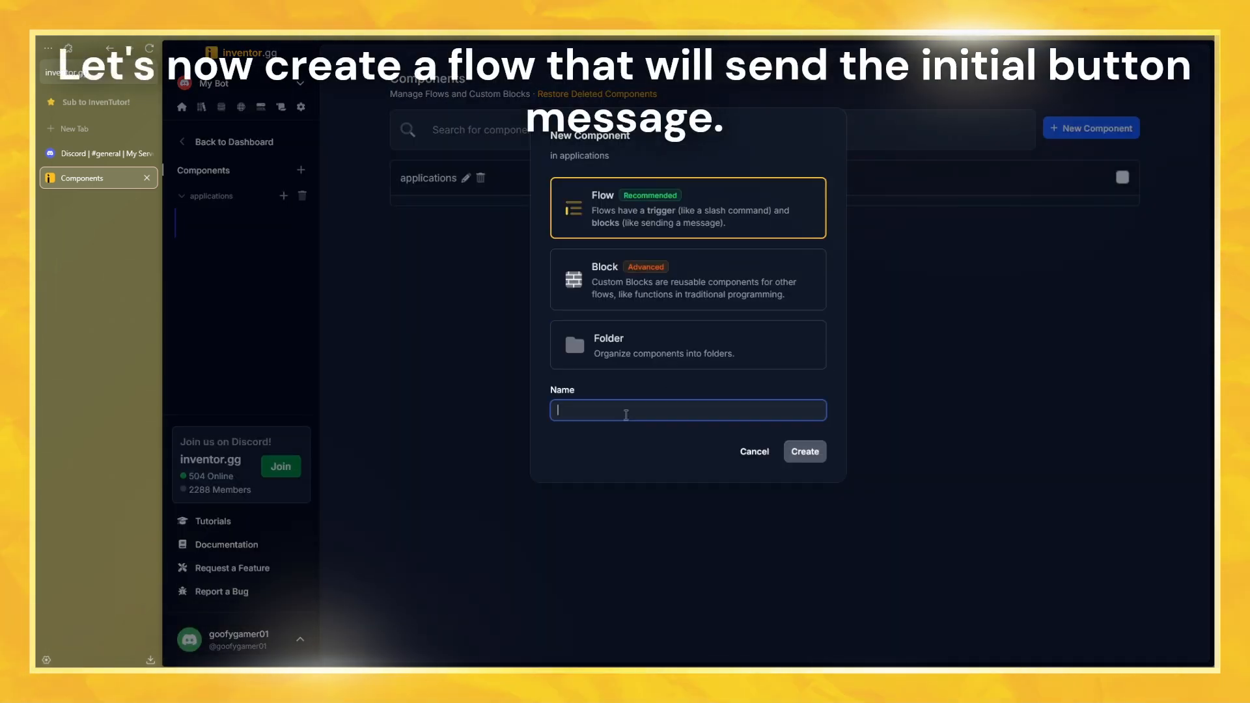
type("send message")
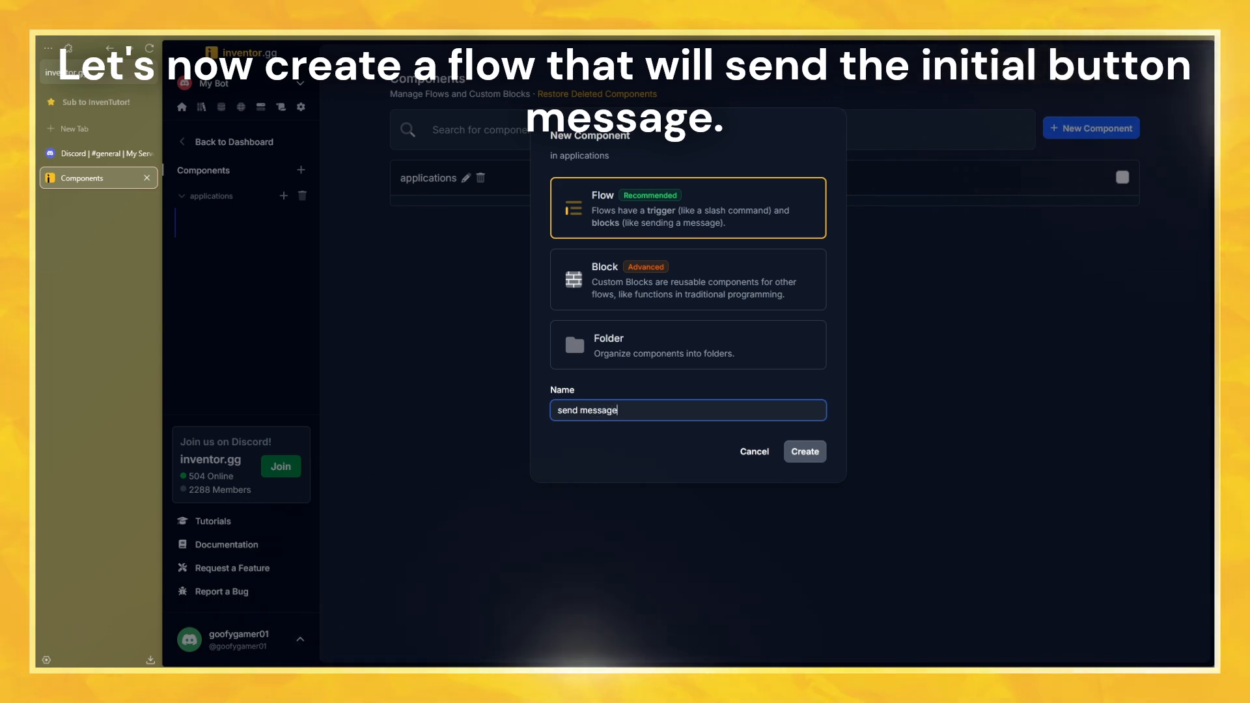
left_click(805, 454)
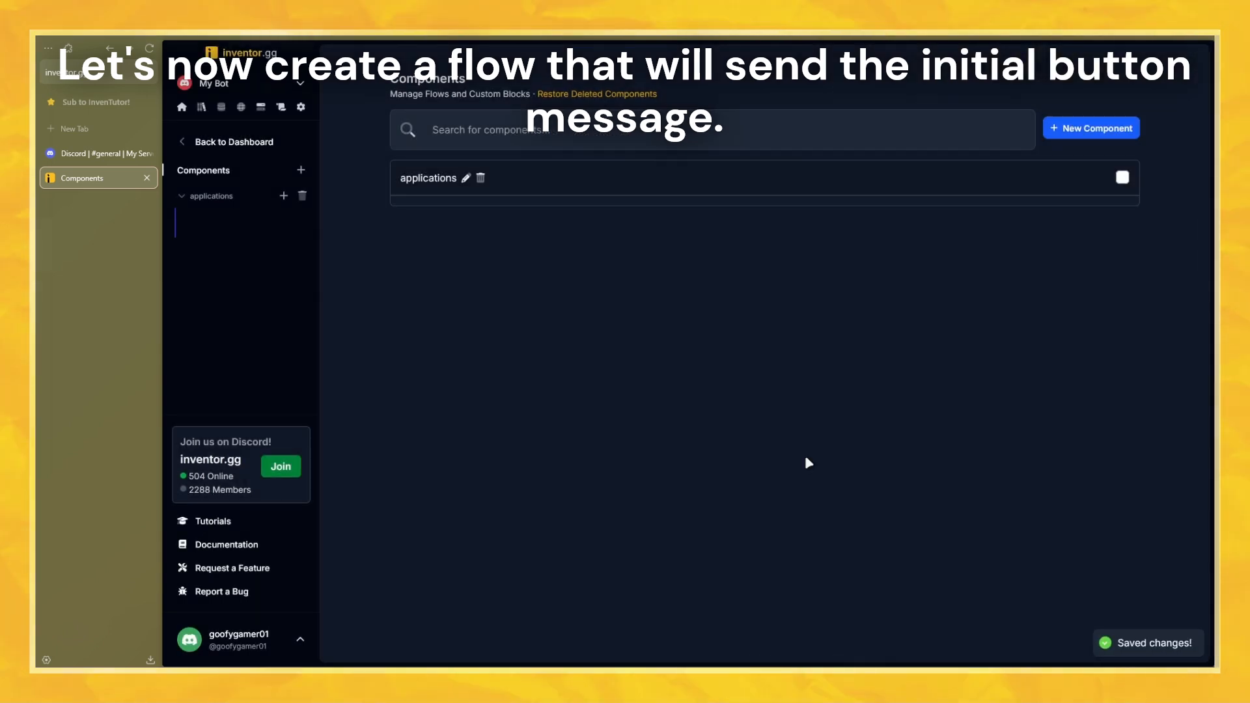
Set the flow's trigger to Empty Trigger and add an Embed Button Builder block
type("empty")
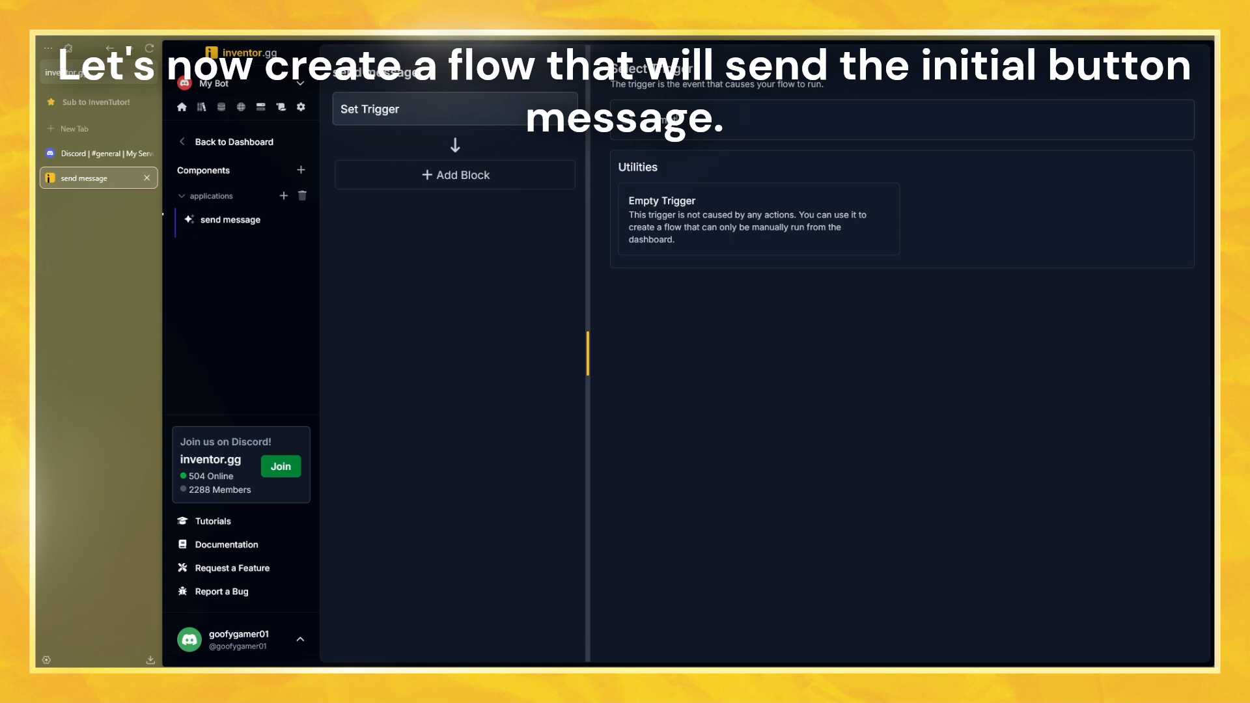
left_click(818, 245)
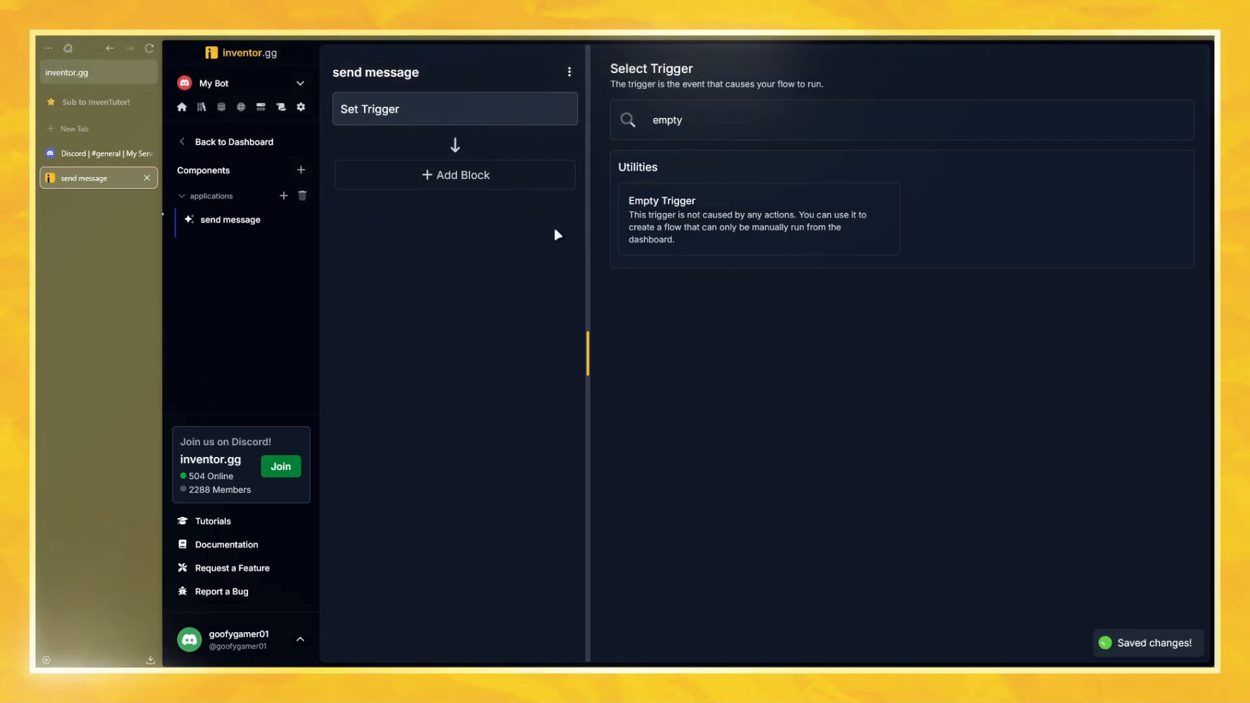
left_click(457, 224)
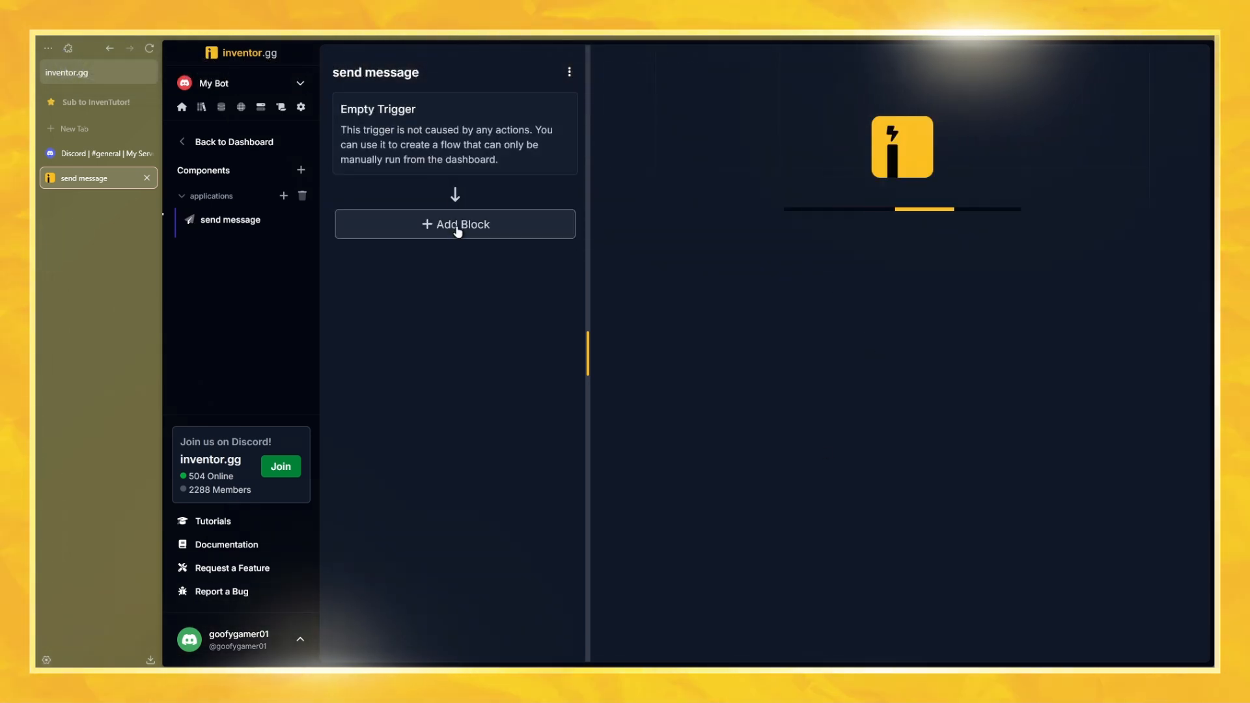
type("button")
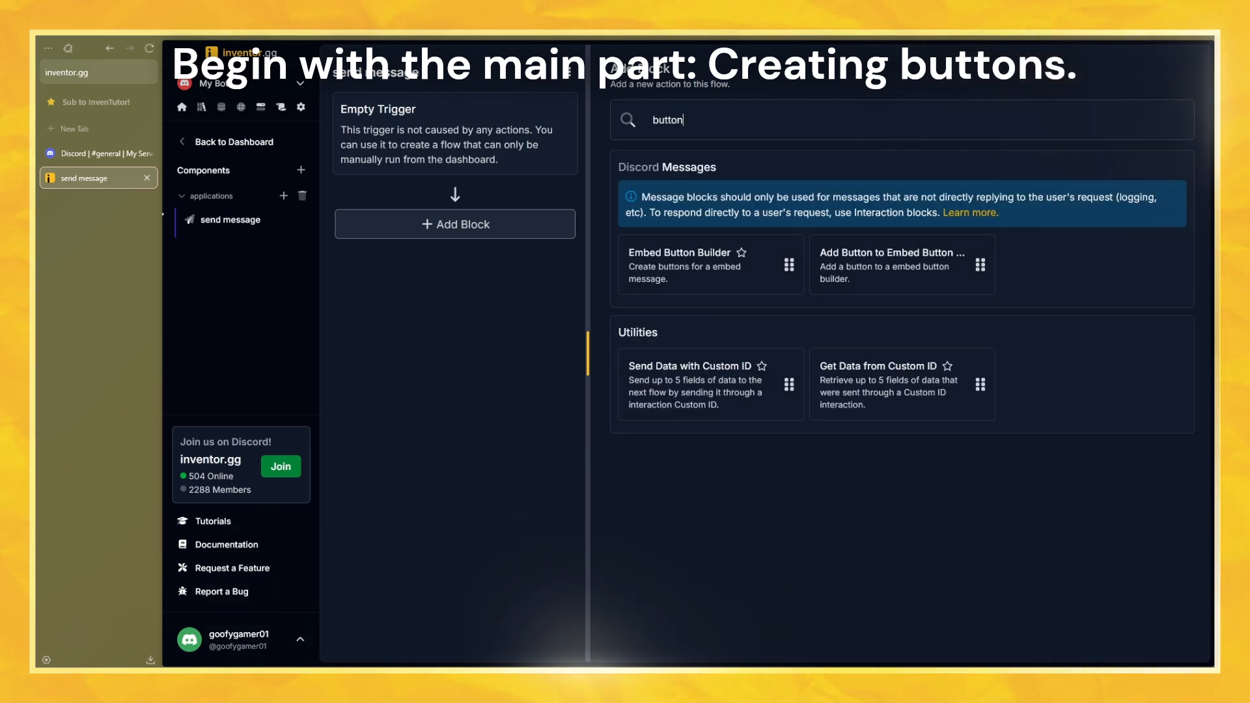
left_click(660, 267)
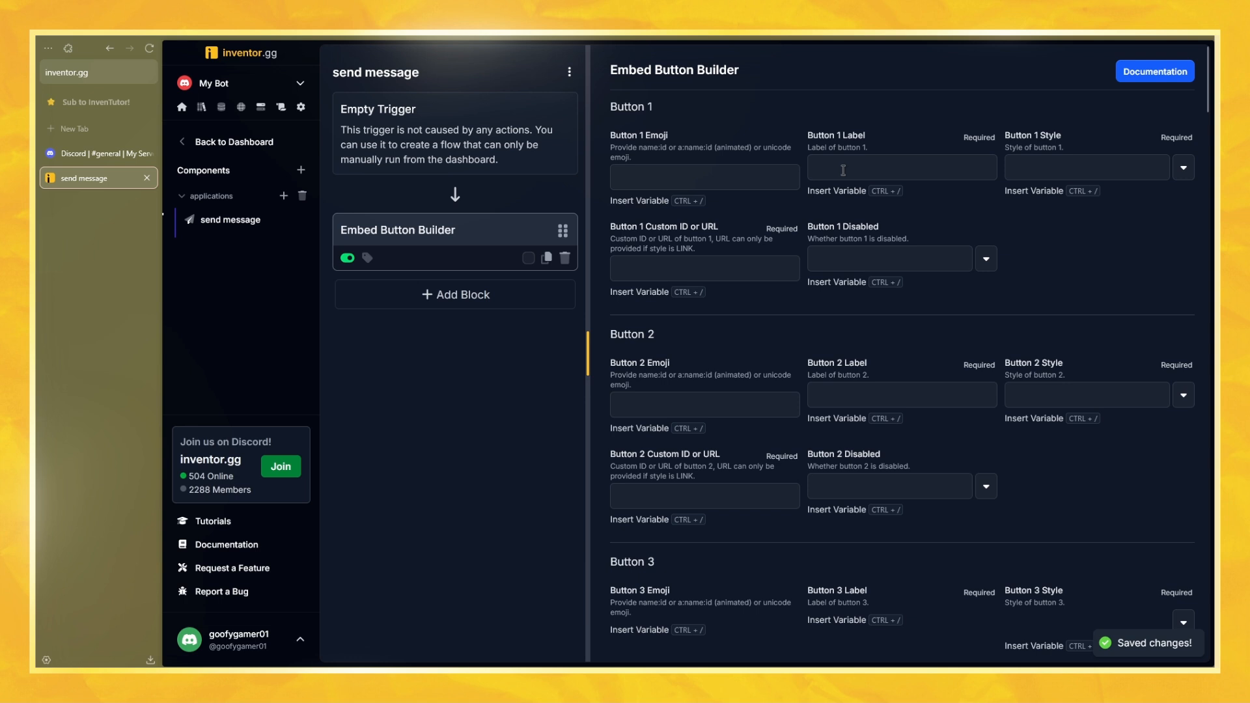
Configure Button 1 with label "Apply", custom ID "apply", disabled set to false and style PRIMARY
left_click(842, 168)
type("Apply")
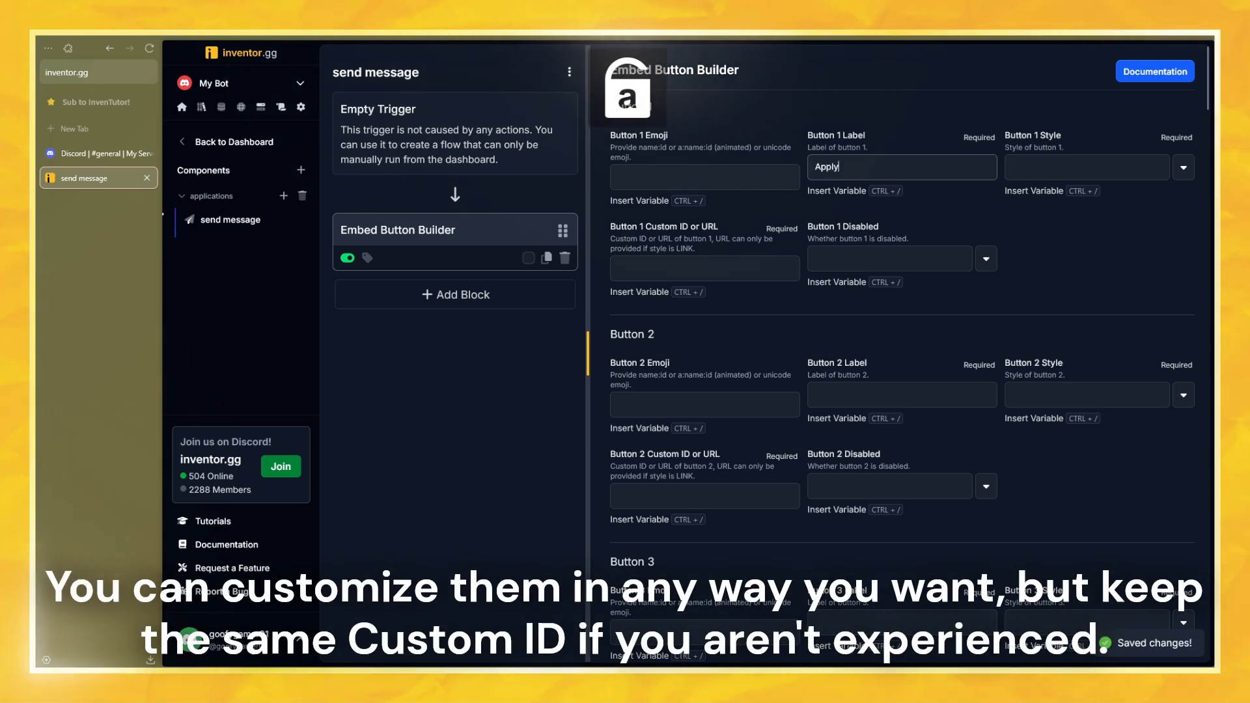
left_click(664, 267)
type("apply")
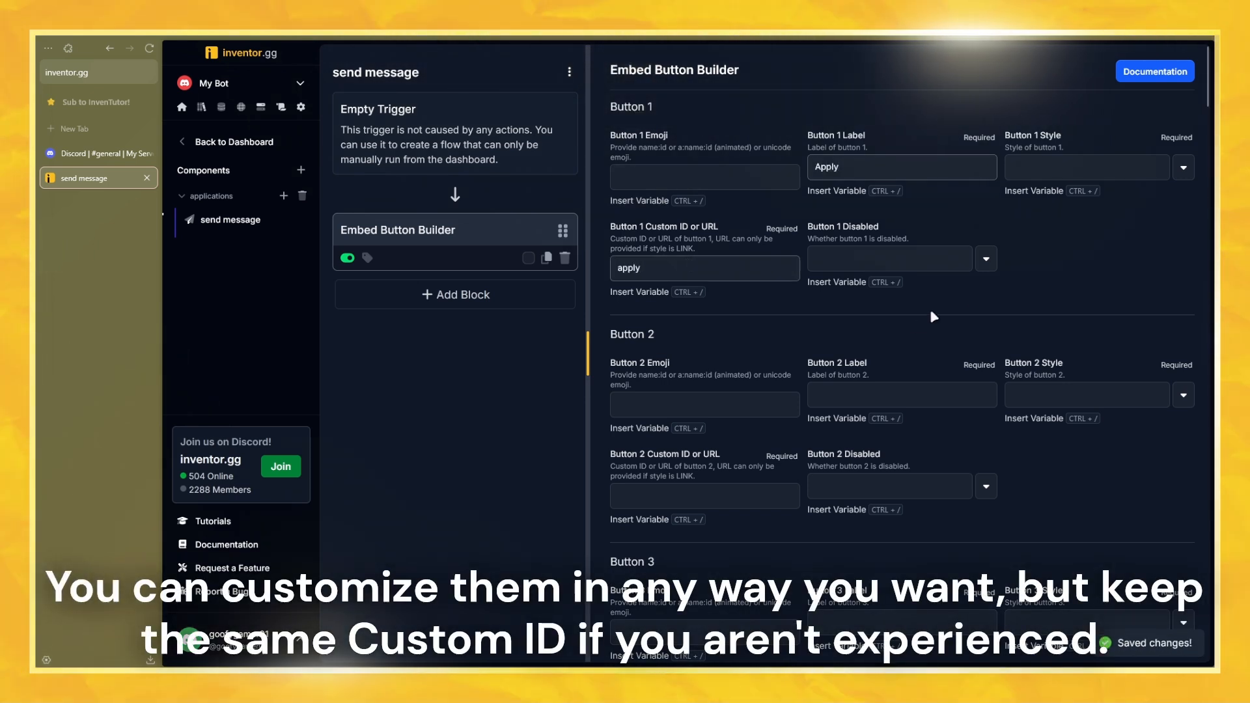
left_click(984, 264)
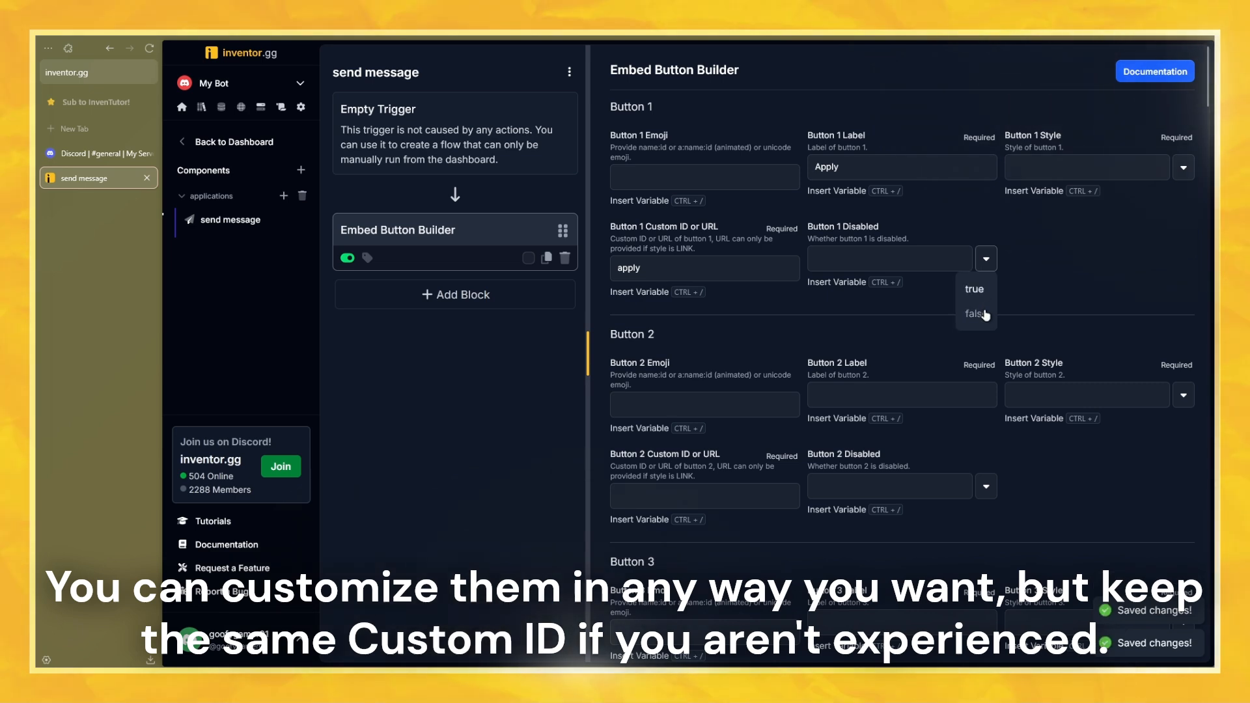
left_click(1182, 167)
left_click(1144, 193)
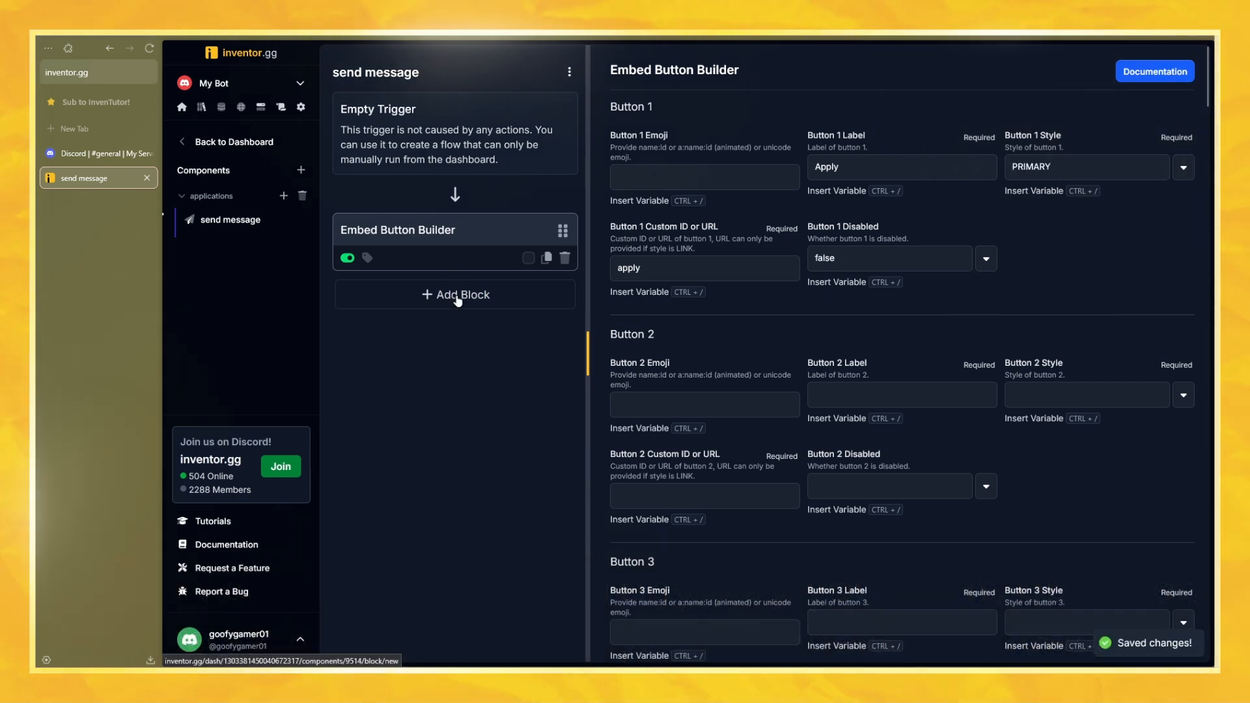
Add a Send or Edit Embed Message block after the Embed Button Builder
left_click(457, 296)
type("sen")
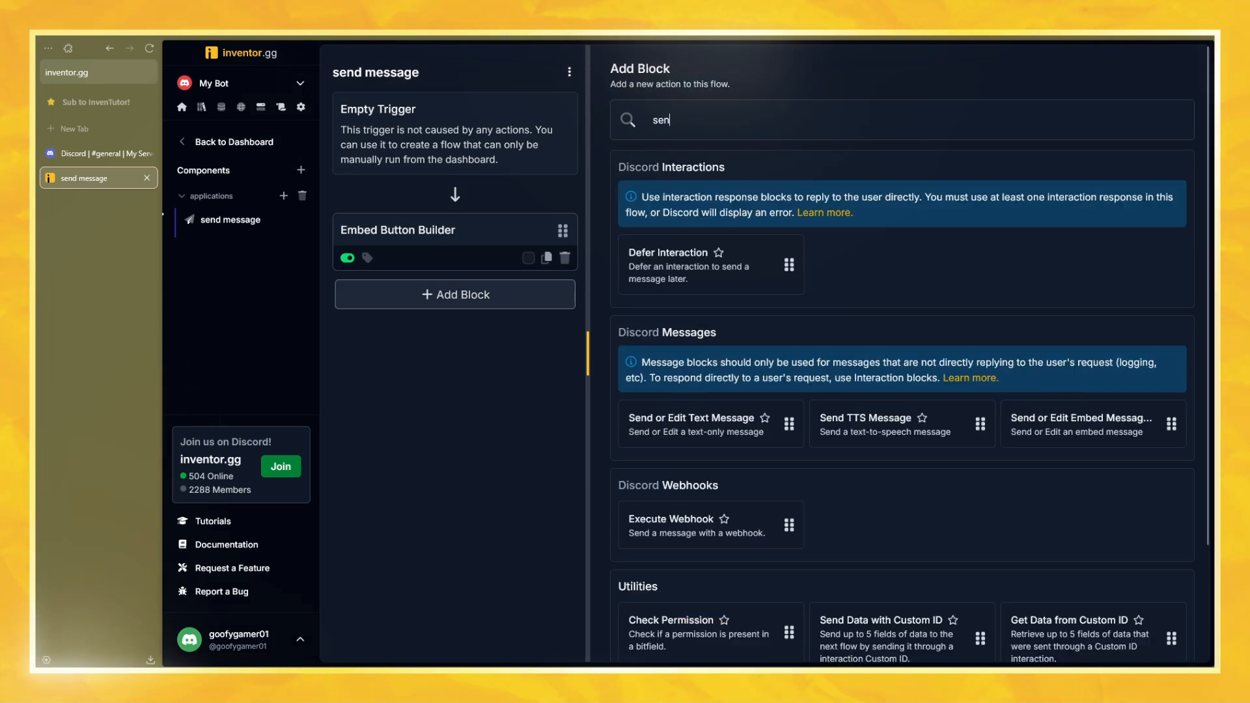
type("d embed")
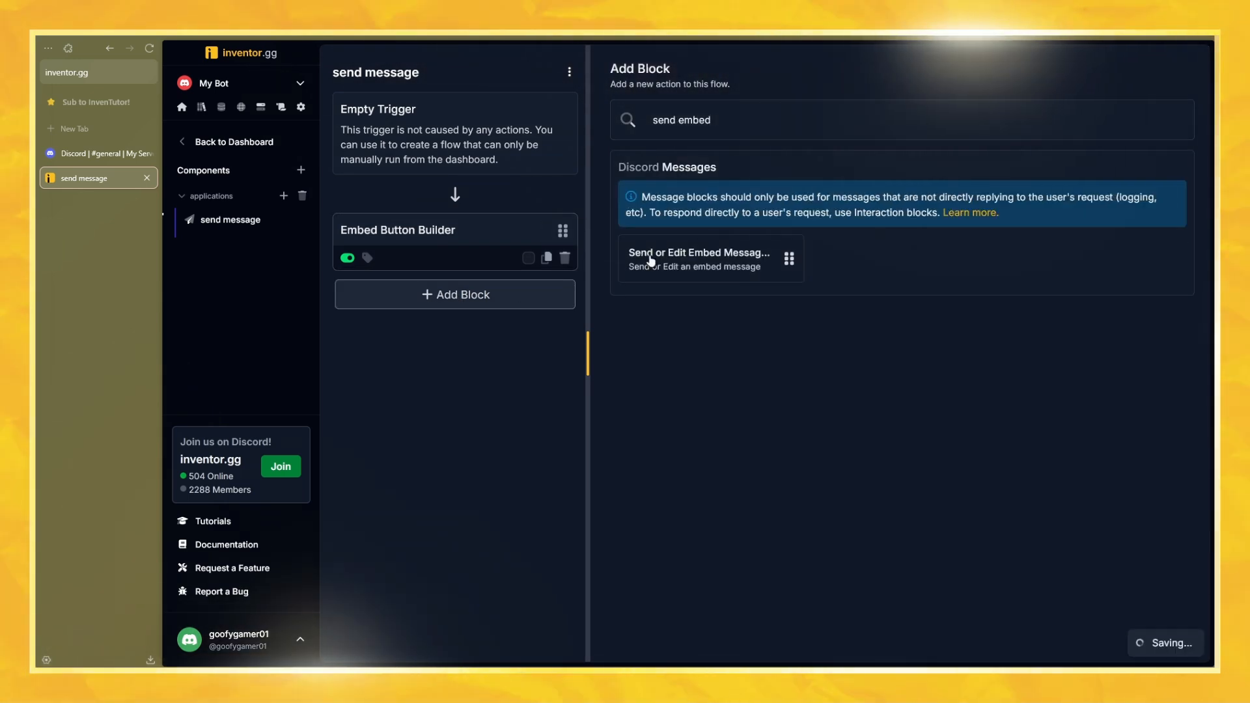
left_click(650, 259)
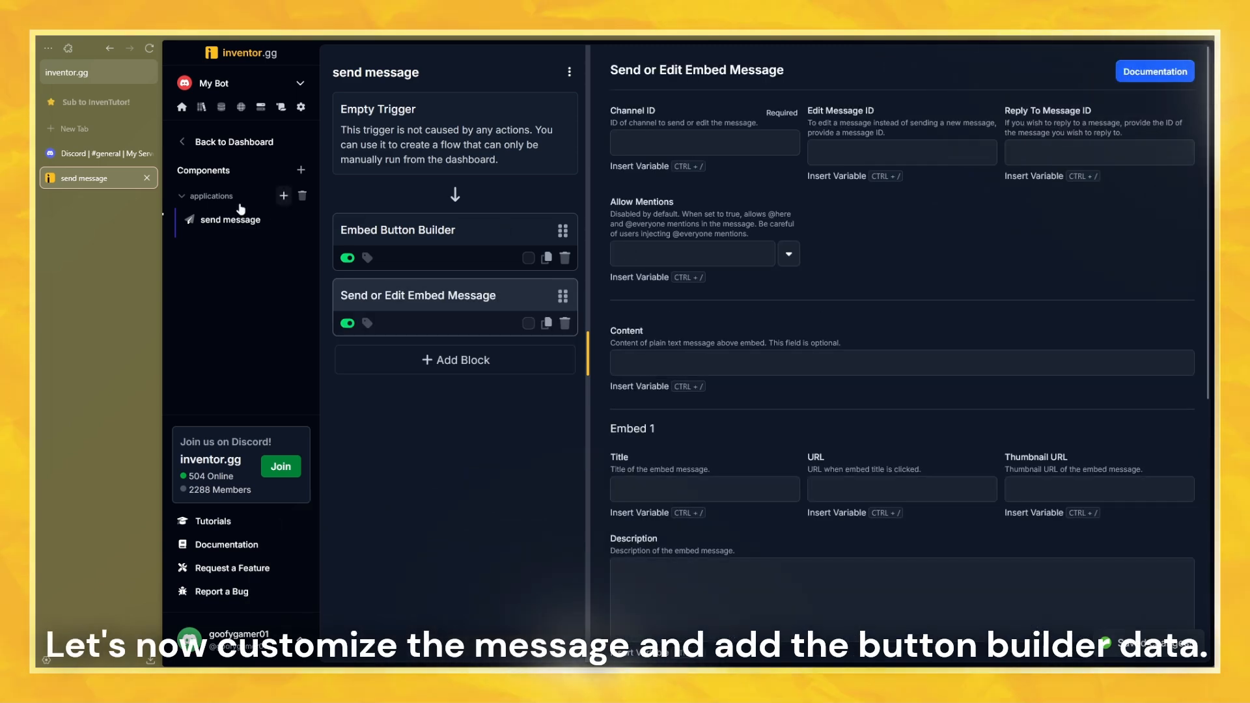
Copy the ID of second-channel from Discord and paste it as the embed message block's Channel ID
left_click(76, 153)
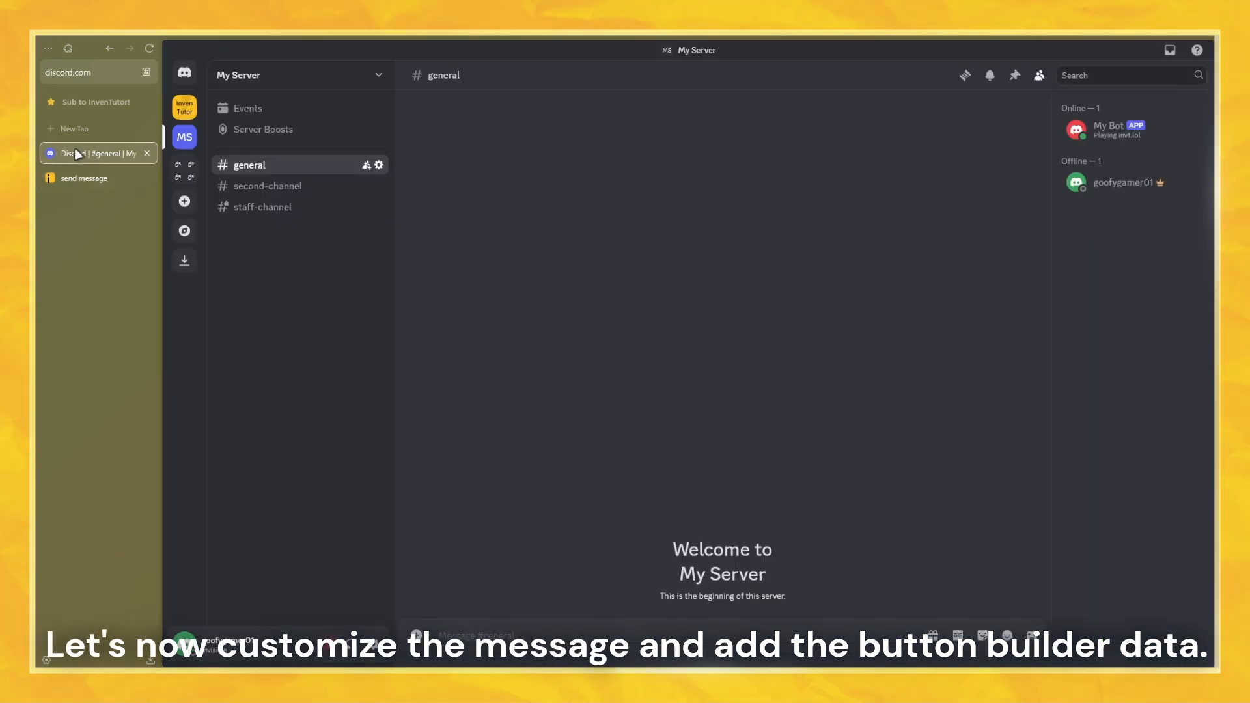
right_click(278, 188)
left_click(318, 447)
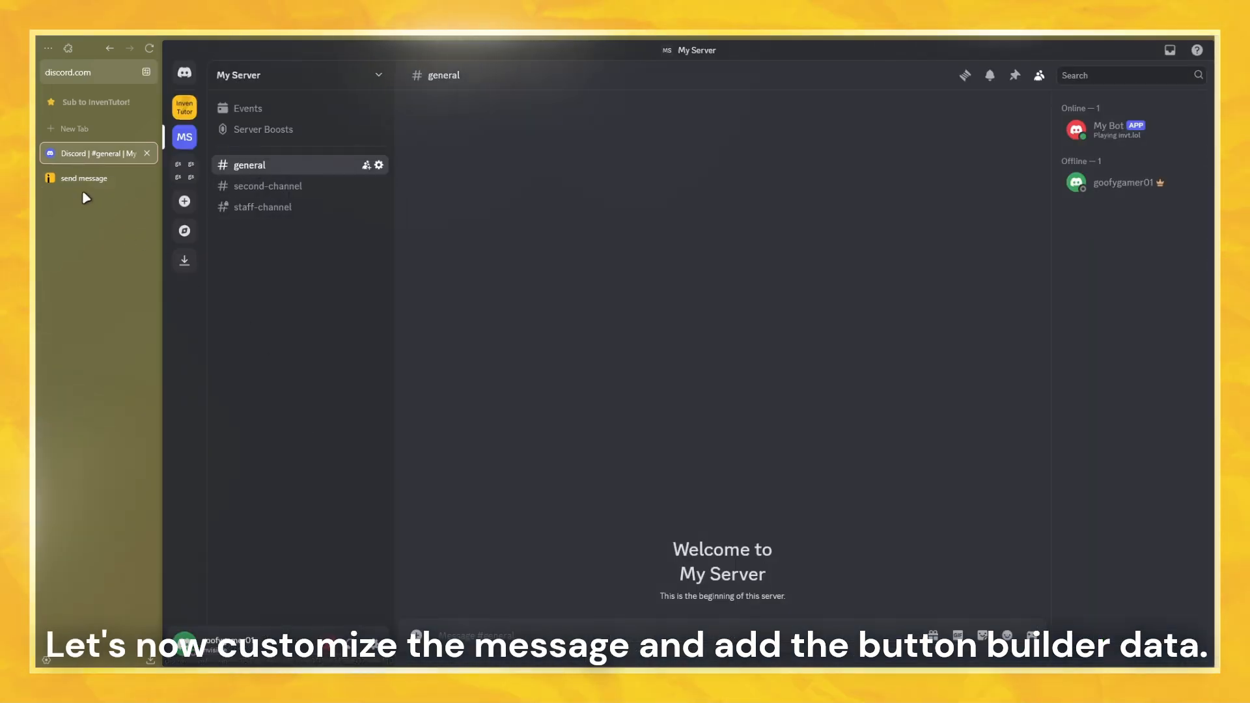
left_click(83, 184)
left_click(696, 142)
key("ctrl+v")
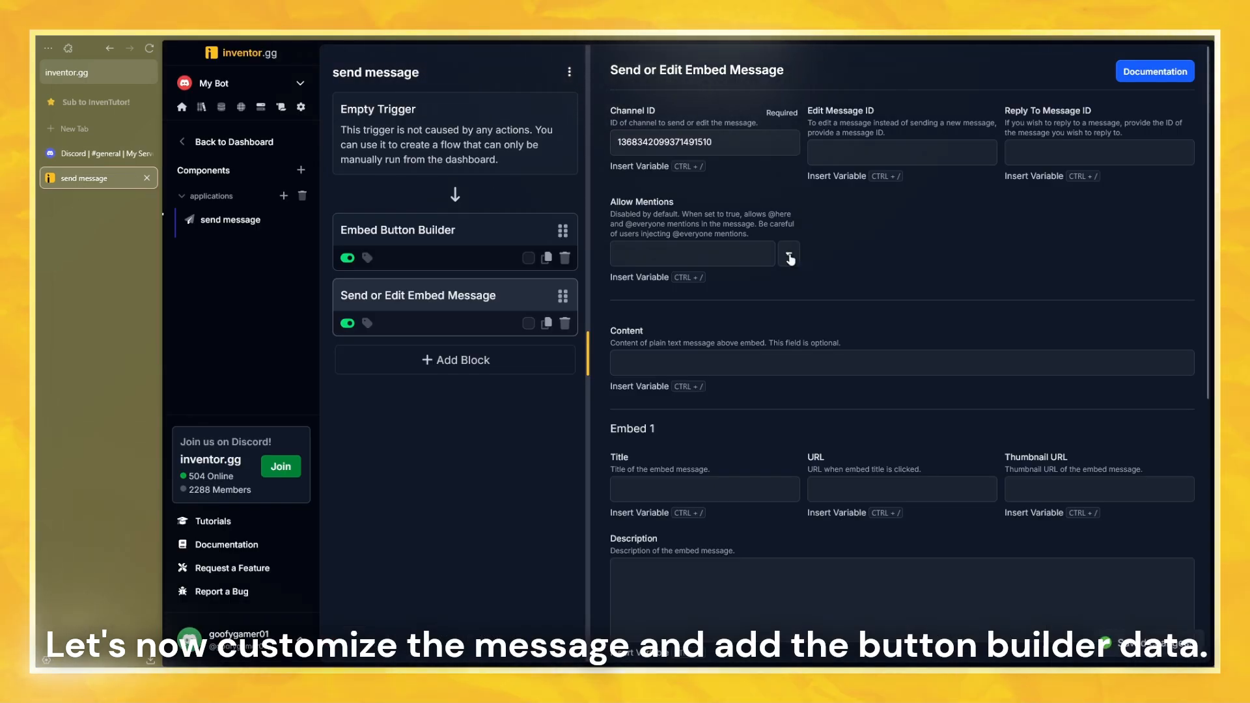
Set Allow Mentions to true and insert the Embed Button Builder's Button Data variable as the message's Buttons value
left_click(788, 254)
left_click(778, 277)
scroll(872, 314, "down", 6)
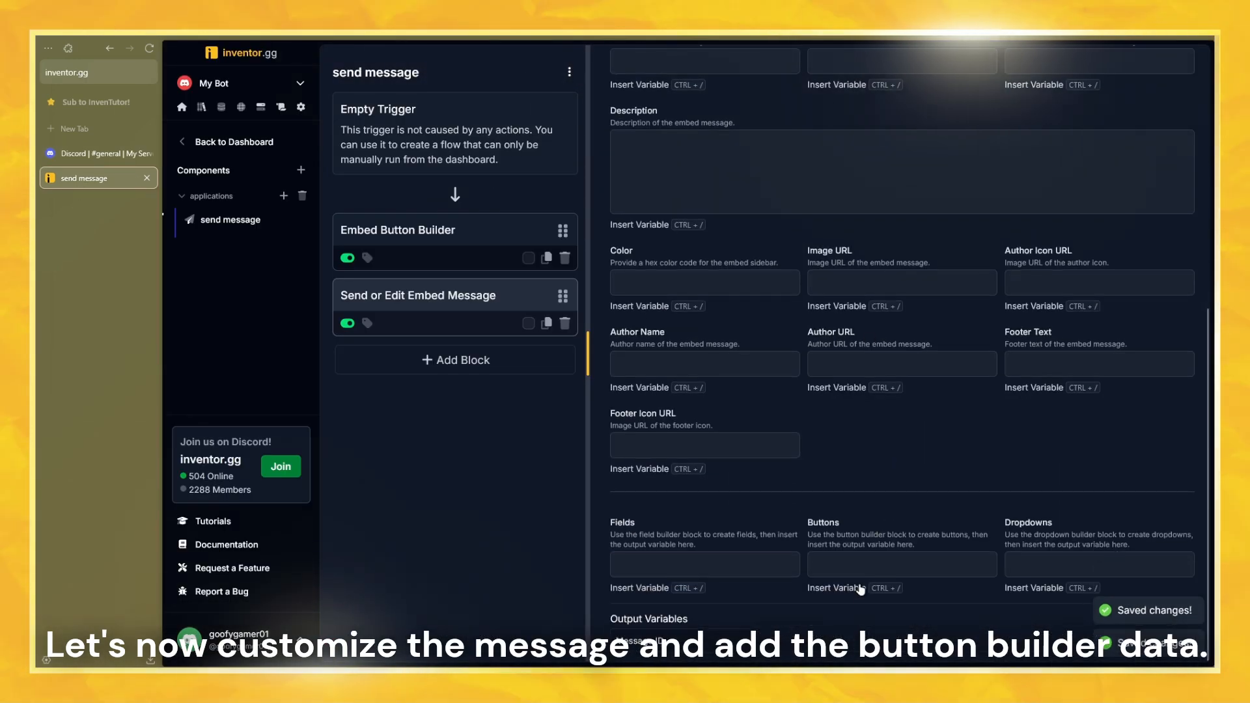
left_click(840, 587)
left_click(555, 173)
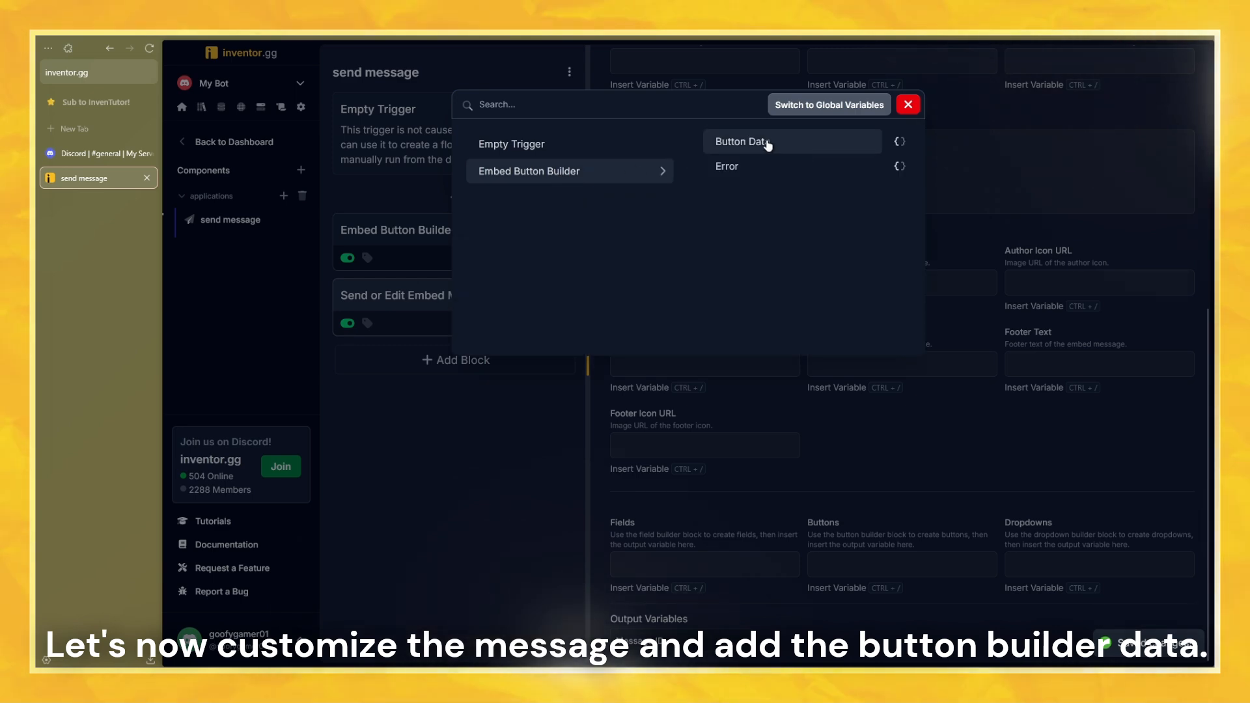
left_click(765, 142)
Enter "Click the button below to apply." as the description of Embed 1
scroll(872, 459, "up", 3)
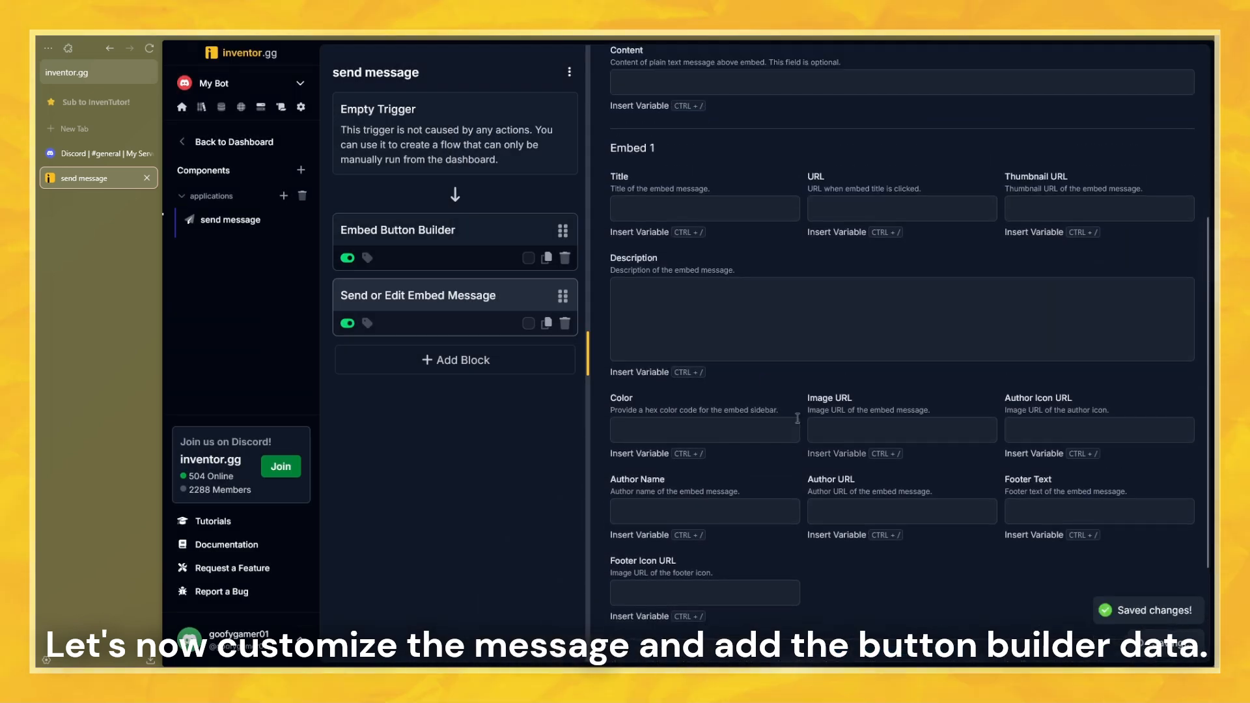
left_click(742, 328)
type("Click th")
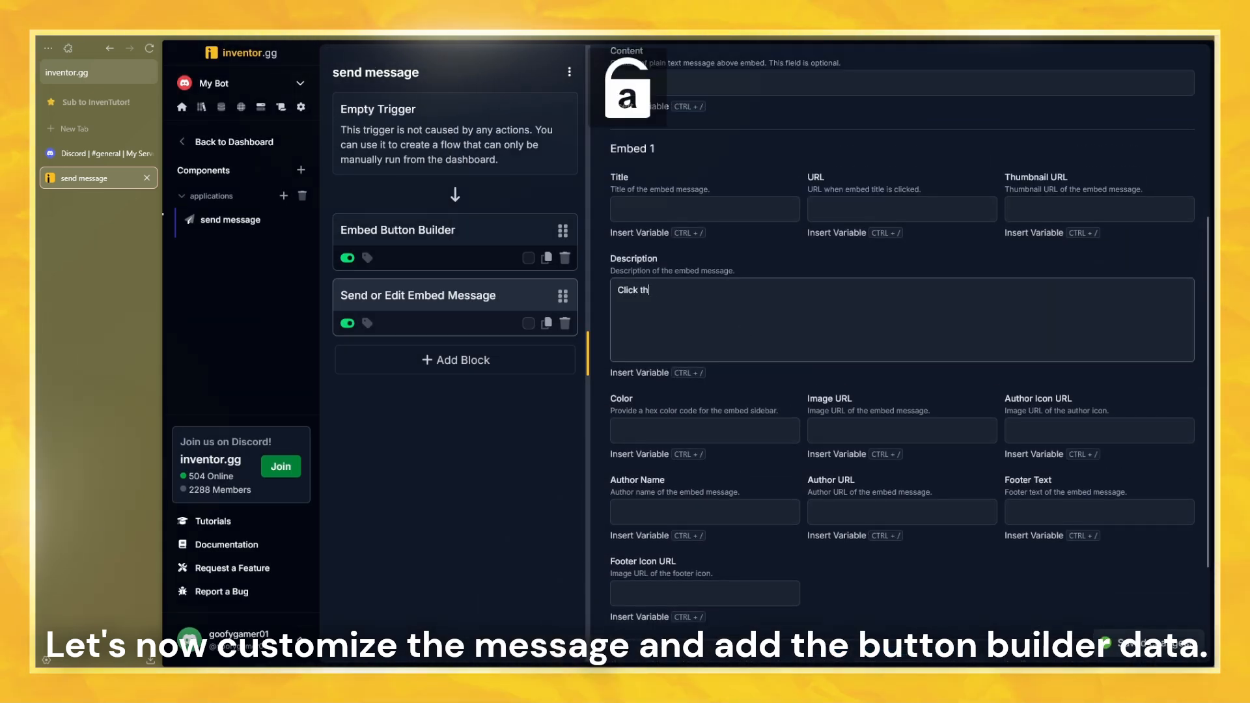
type("e button below to")
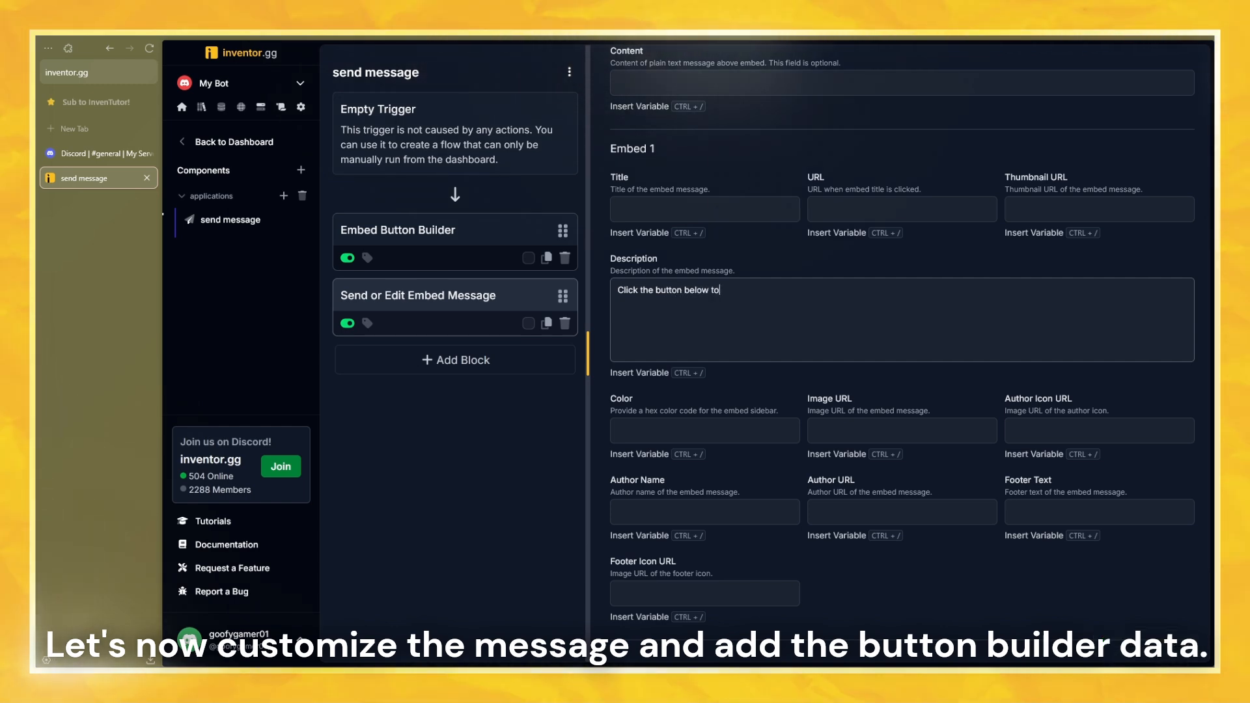
type(" apply.")
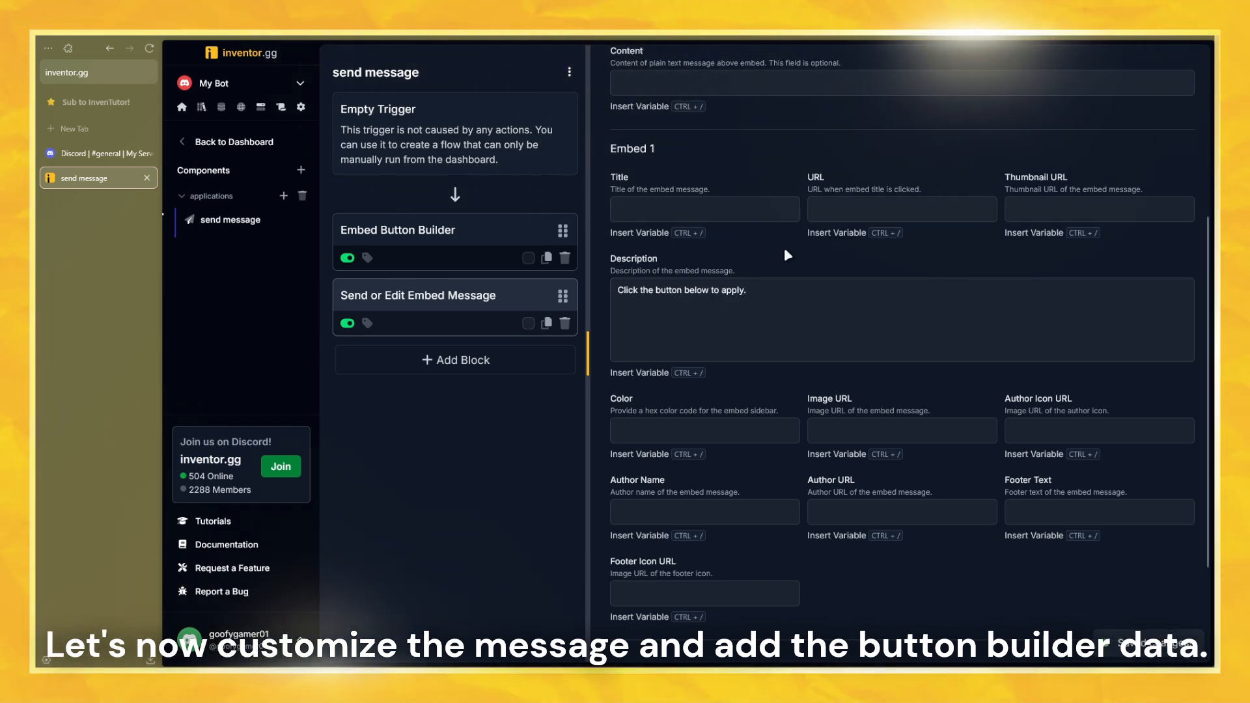
scroll(818, 376, "down", 2)
scroll(818, 377, "up", 6)
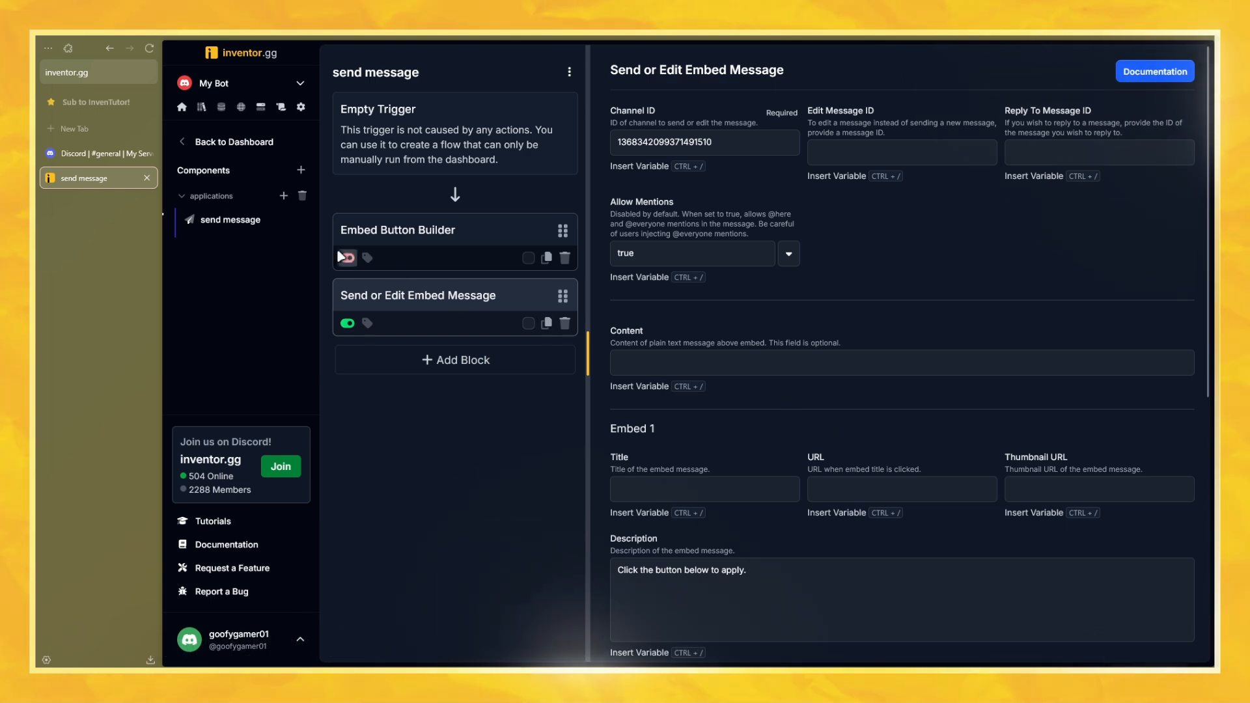
Manually trigger the send message flow without input values and open second-channel in Discord to check the posted message
left_click(570, 72)
left_click(529, 142)
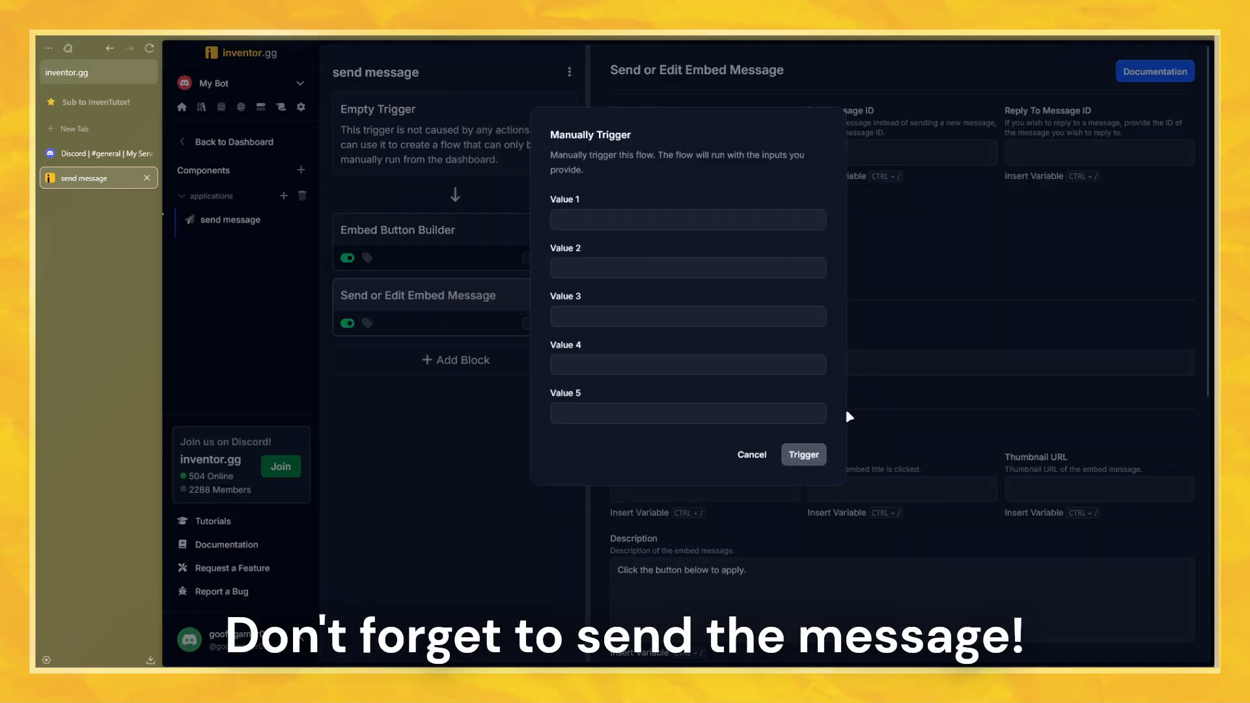
left_click(804, 455)
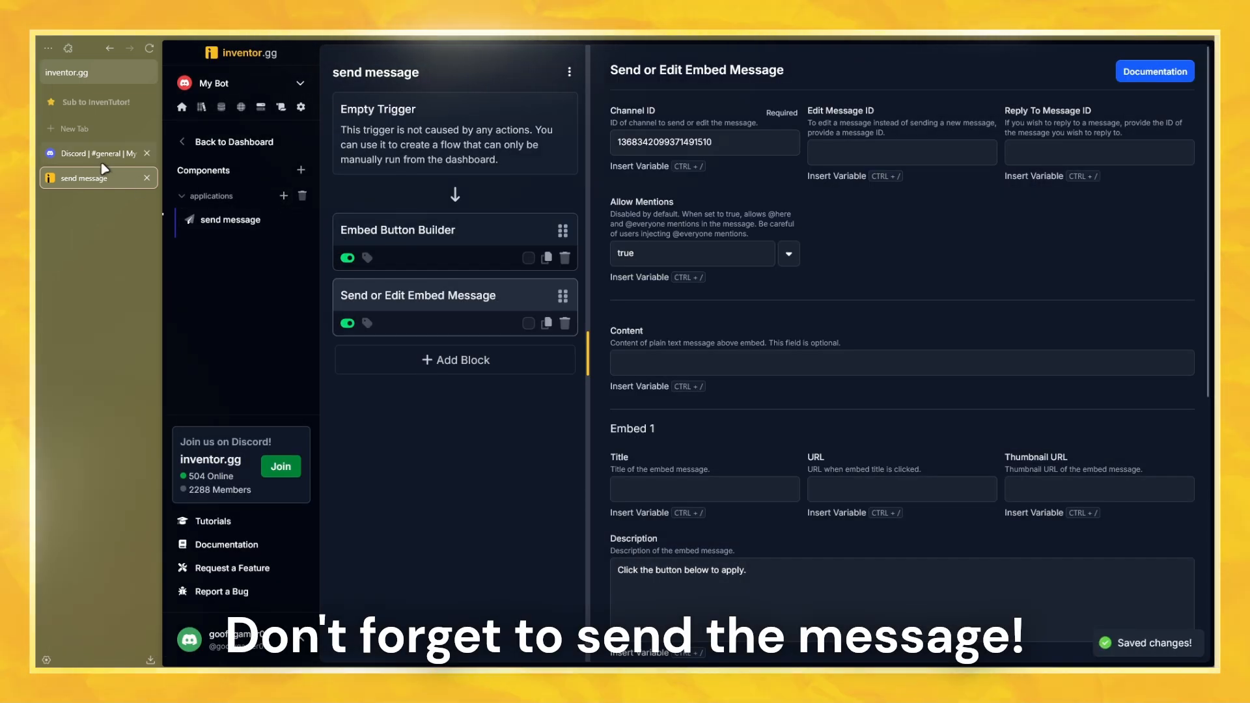
left_click(101, 162)
left_click(298, 187)
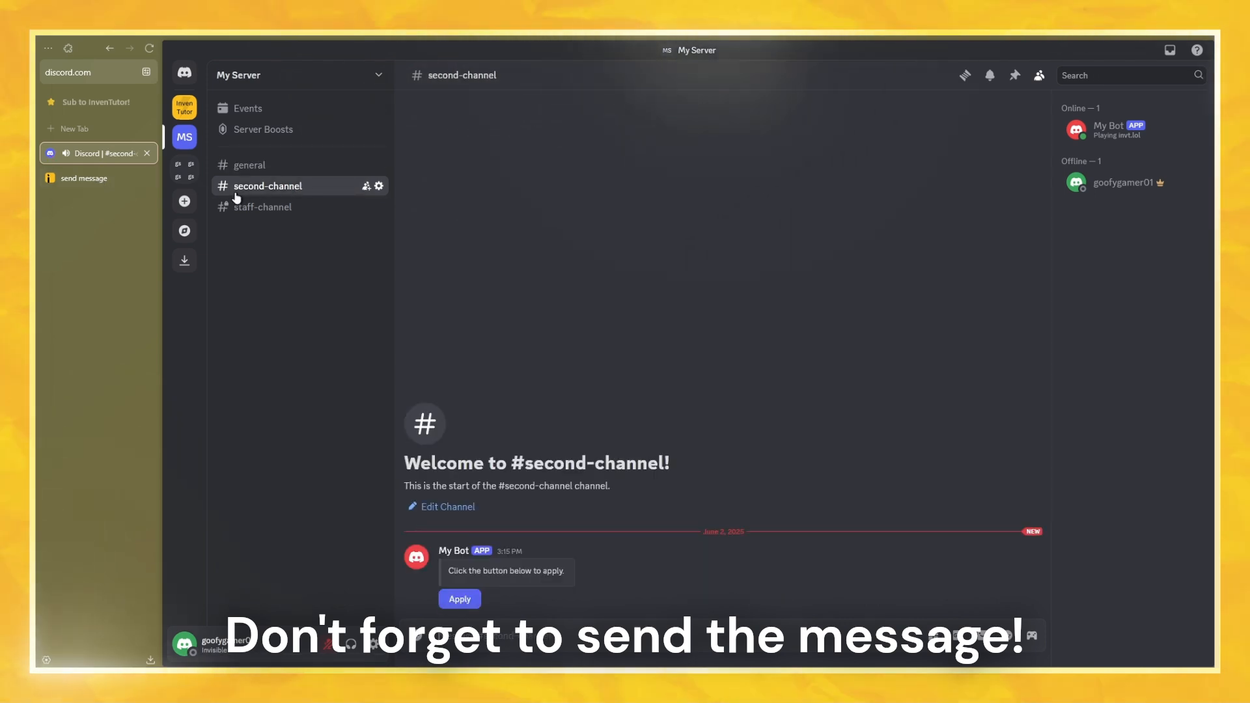
Return to inventor.gg and create a new flow named "button clicked" in the applications folder
left_click(108, 179)
left_click(283, 196)
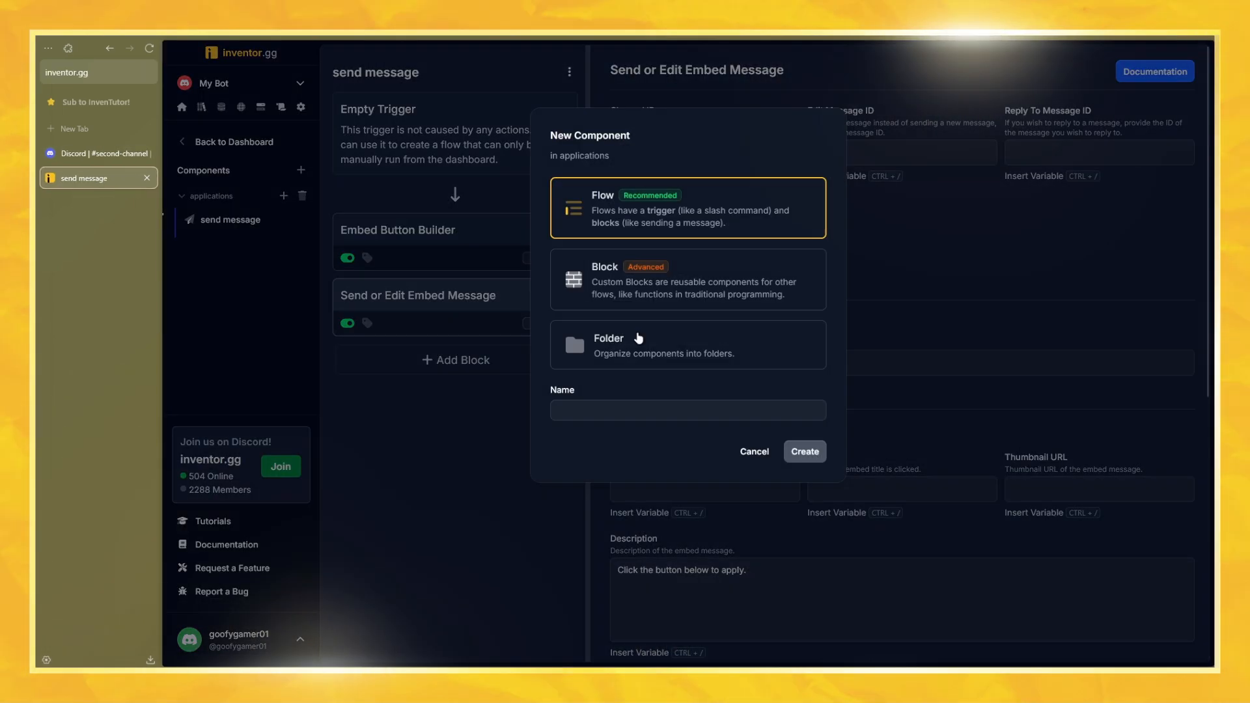
left_click(625, 409)
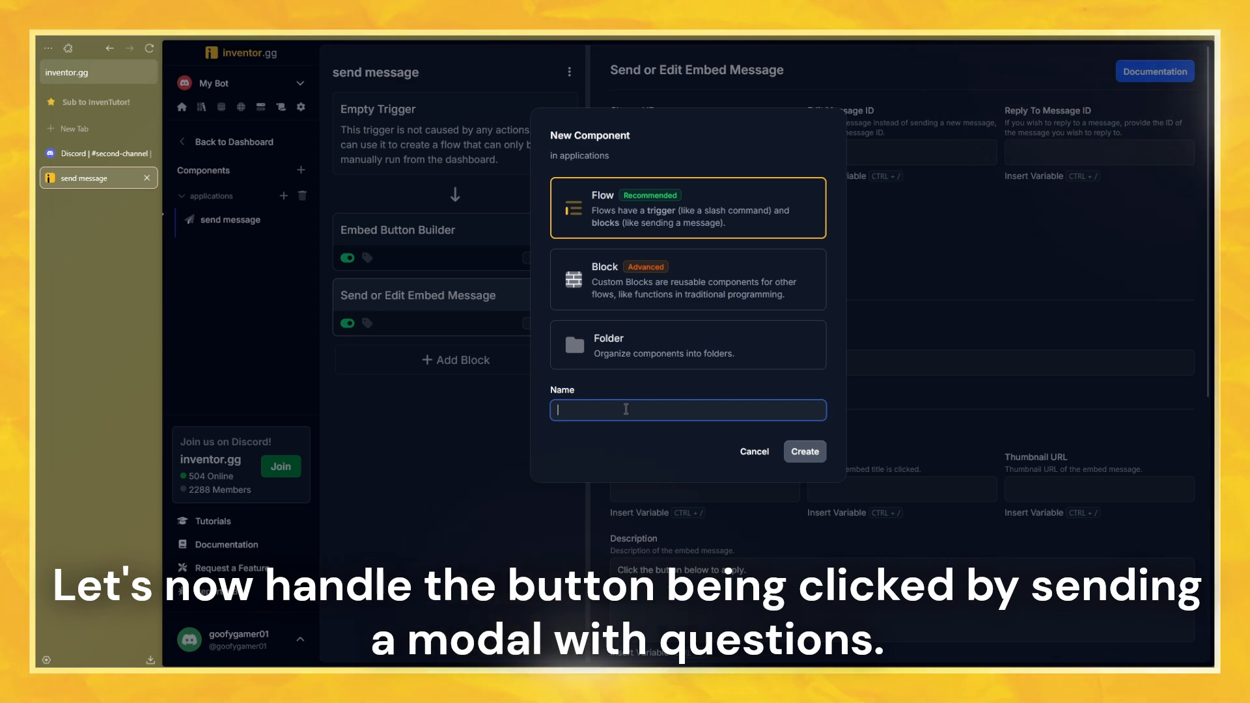
type("button clicked")
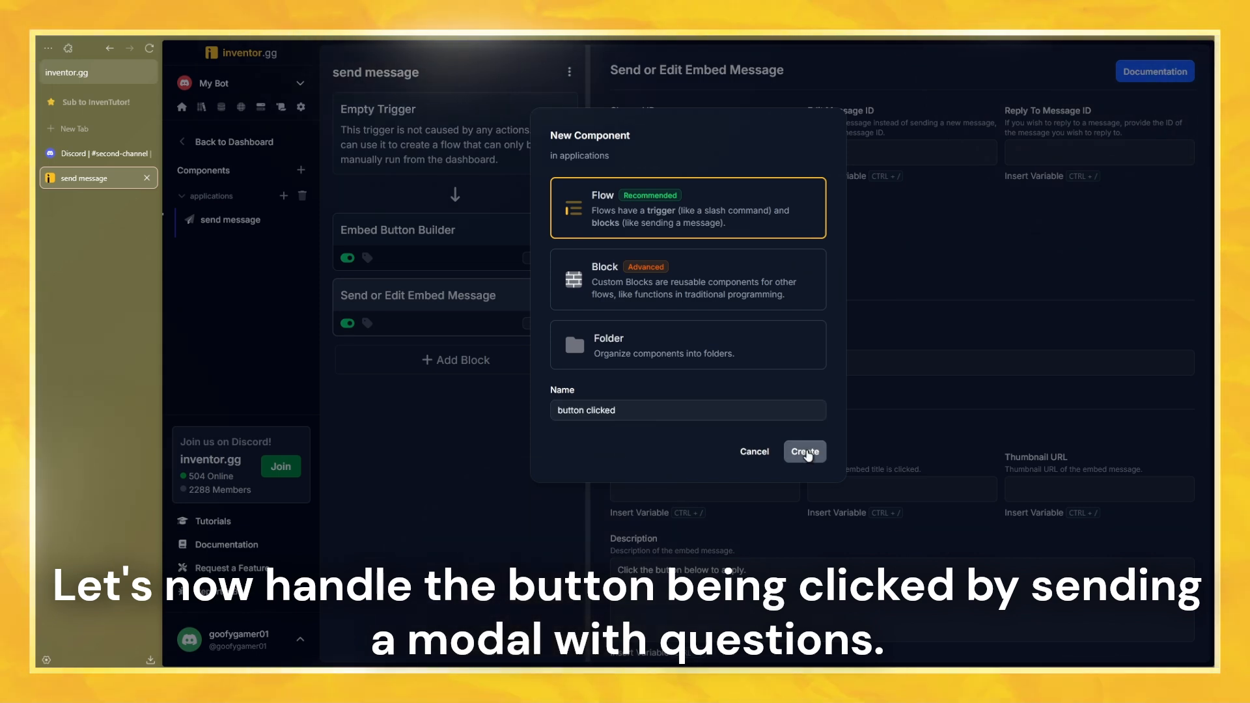
left_click(805, 451)
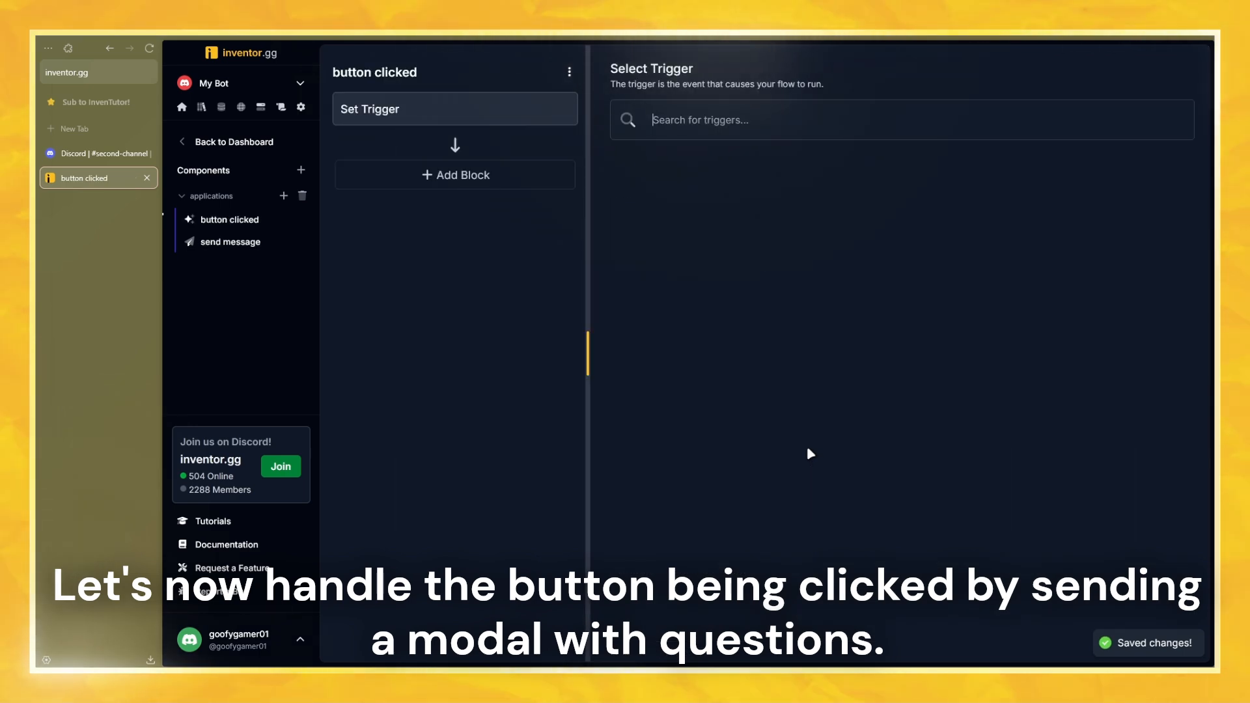
Give the flow a Button Click trigger with Button ID "apply" and add a Modal Reply to Interaction block
type("button")
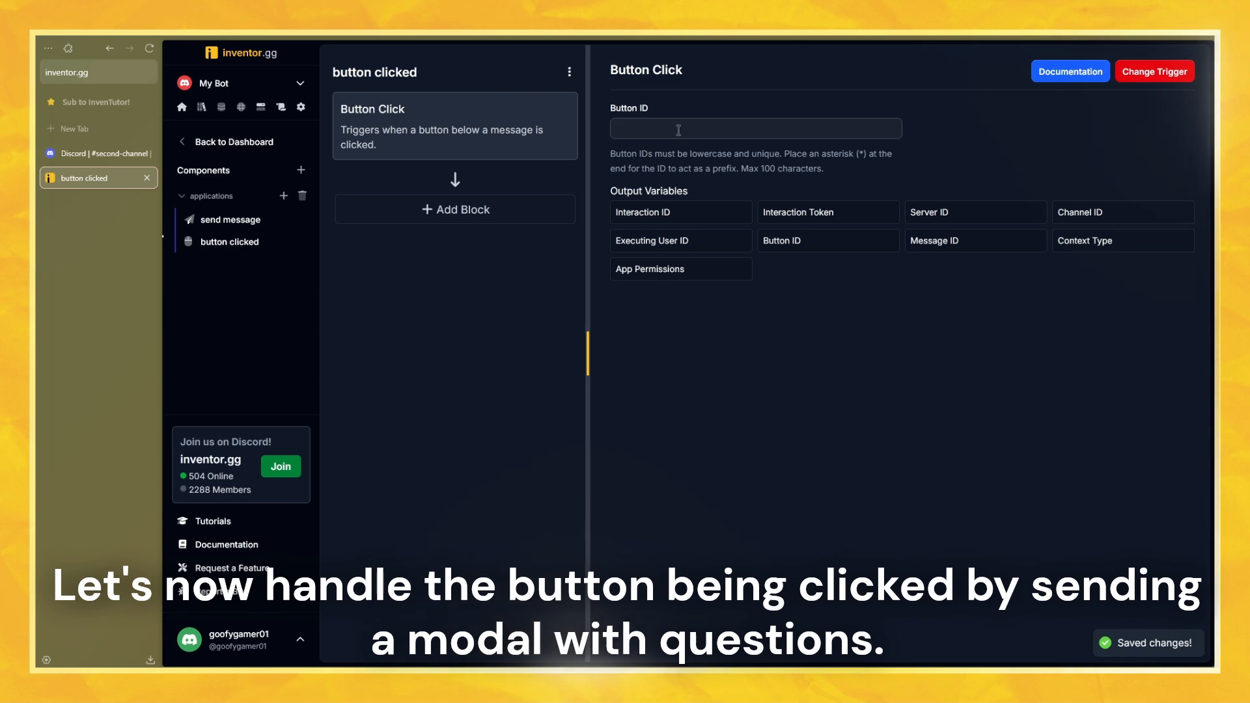
left_click(678, 130)
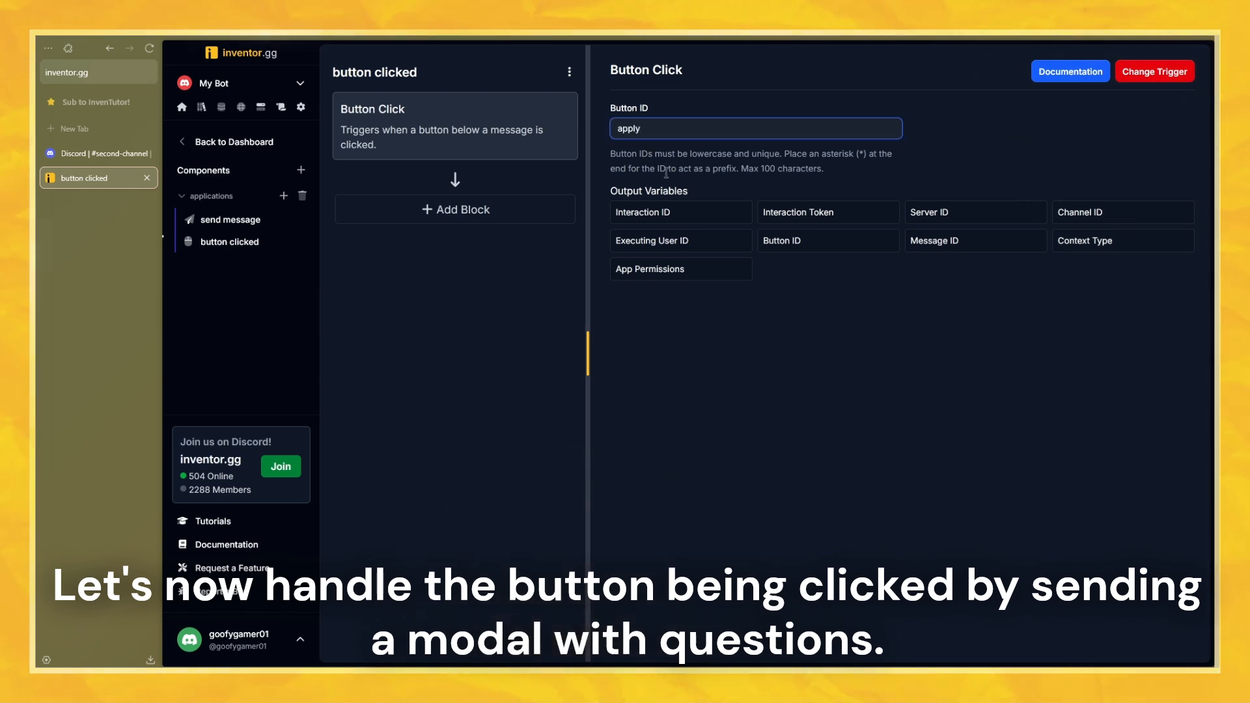
left_click(442, 211)
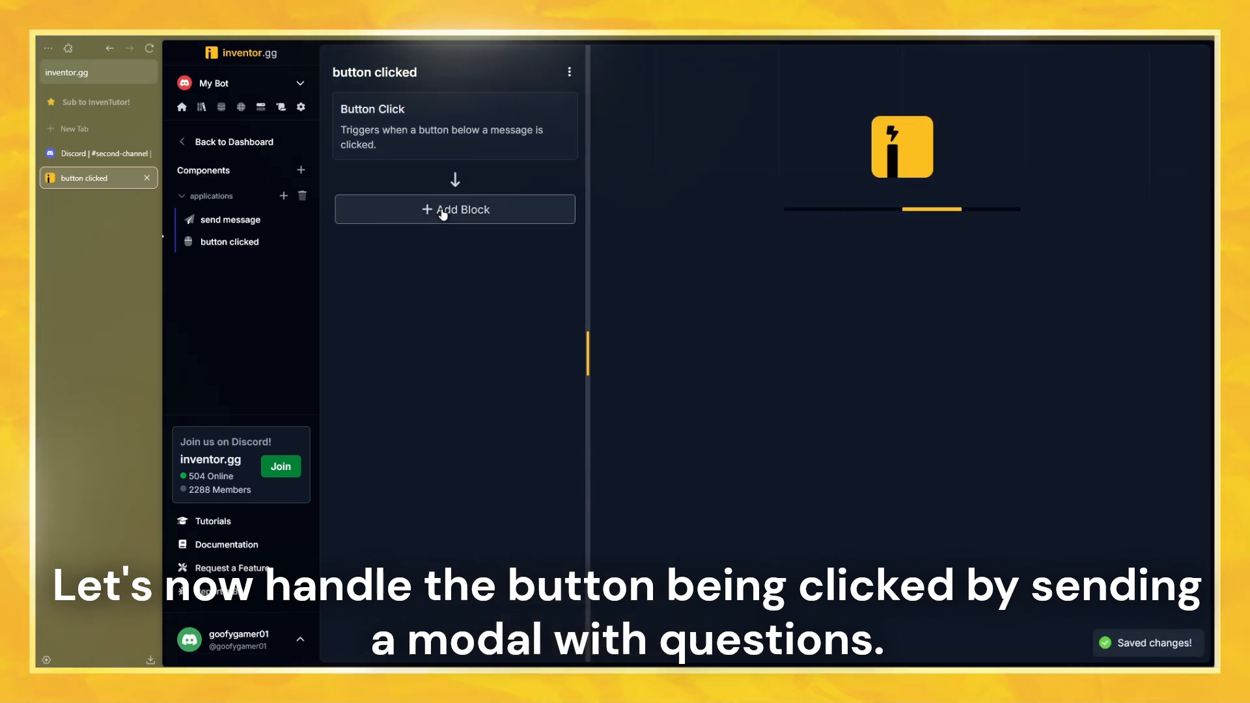
type("modal")
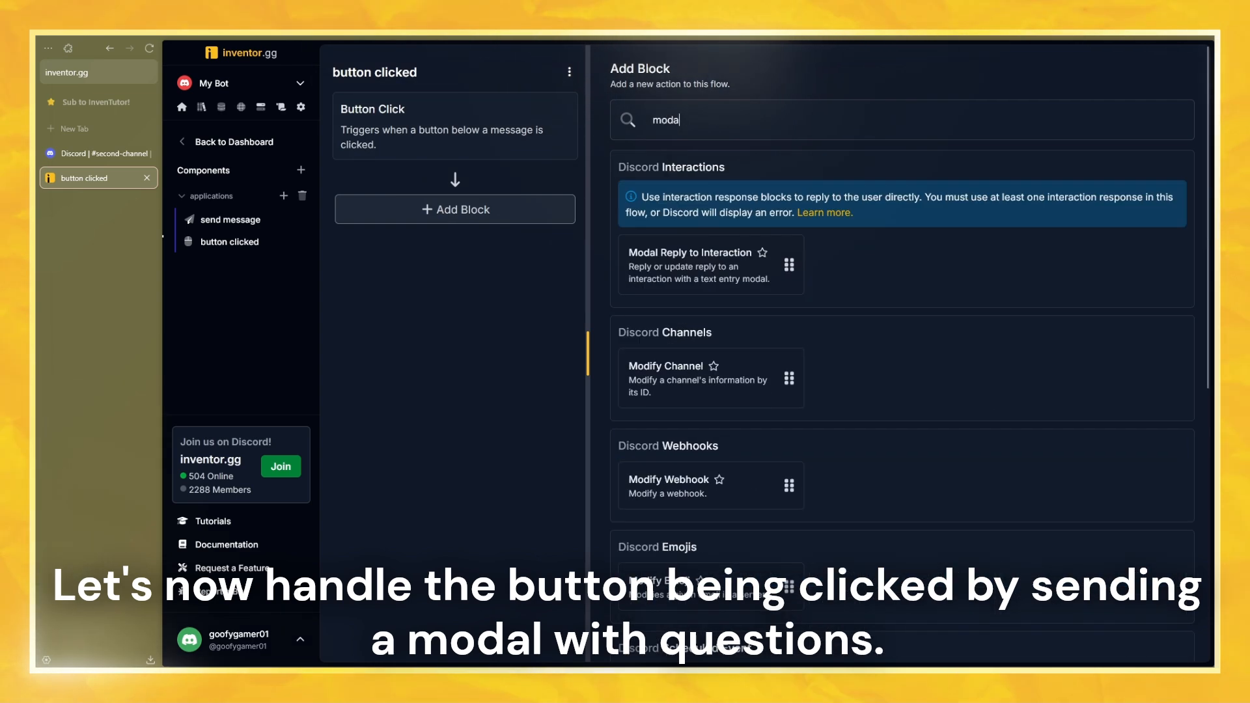
left_click(667, 272)
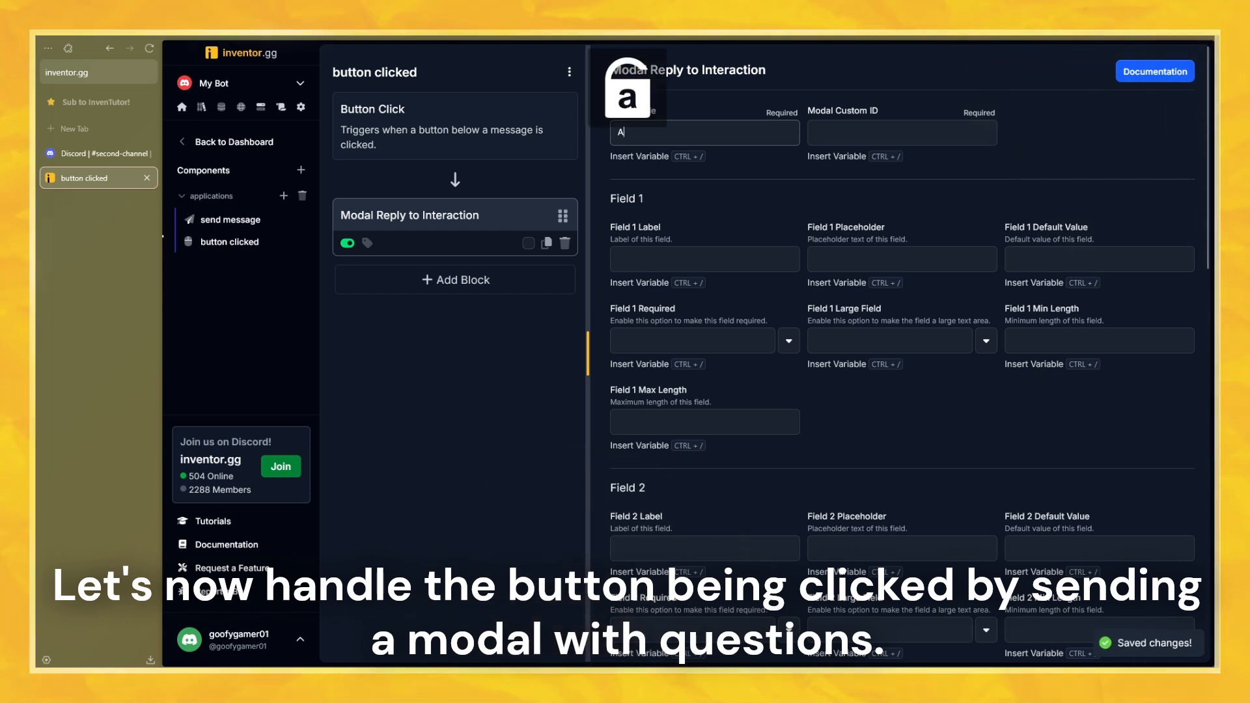
Set the modal's title to "Apply for Position" and its custom ID to "application-modal"
type("Apl")
type("ly")
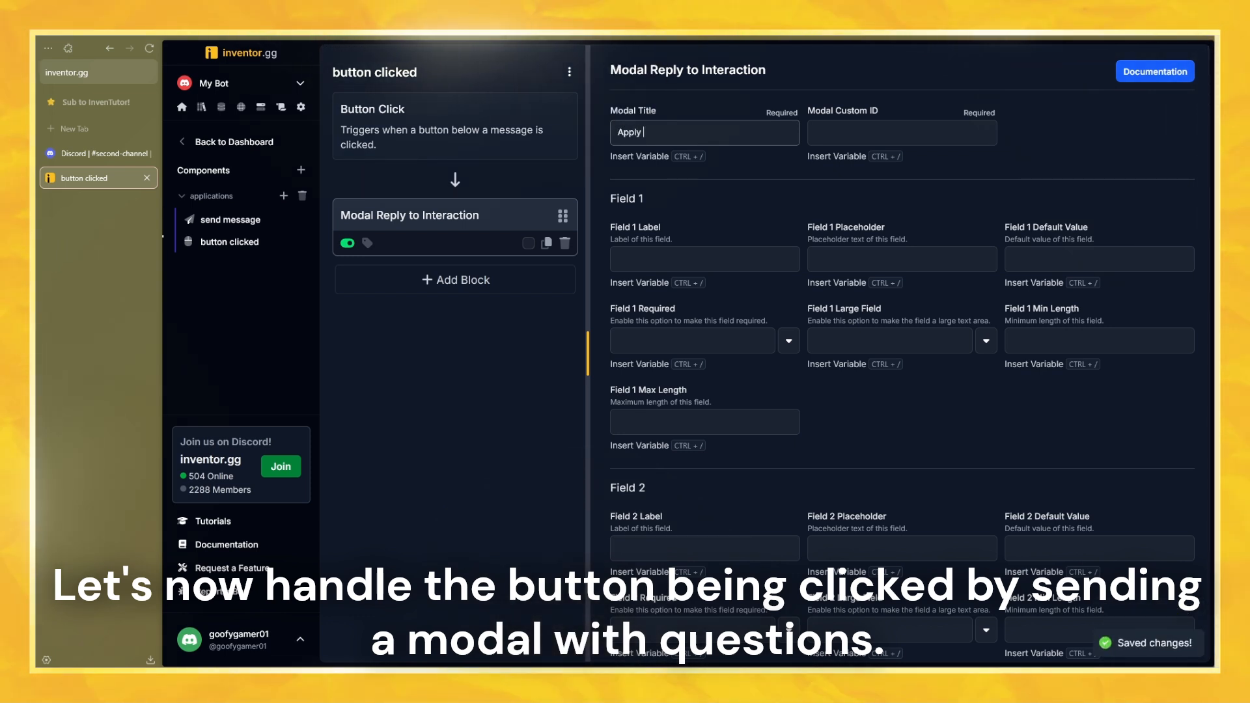
type(" for Position")
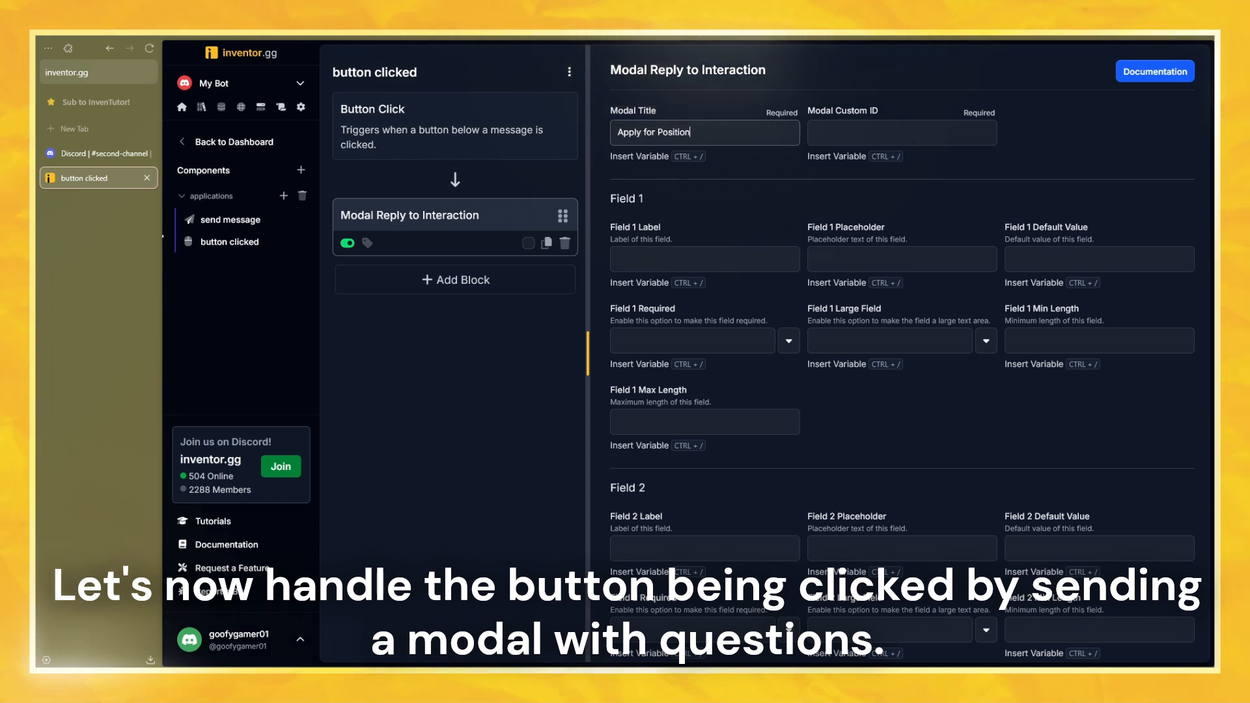
left_click(901, 133)
type("app")
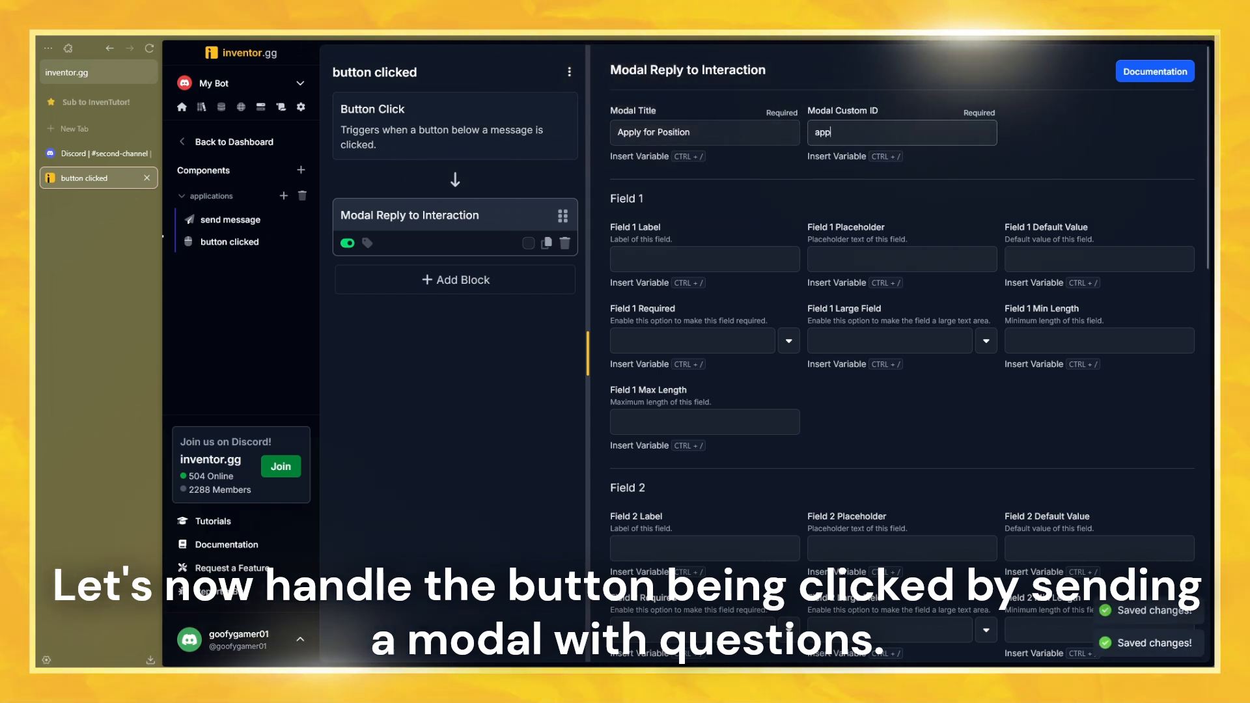
type("lication-modal")
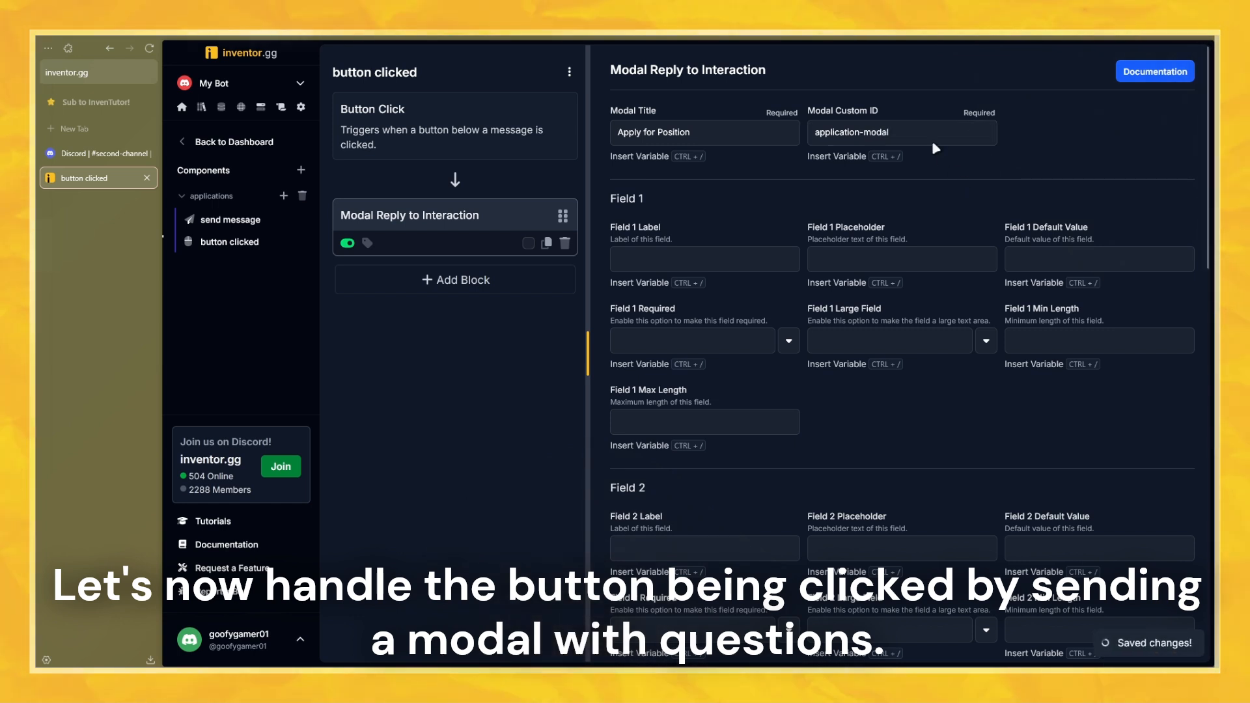
Label Field 1 "What is your nickname?" and set Required to true and Large Field to false
left_click(746, 249)
type("What is ")
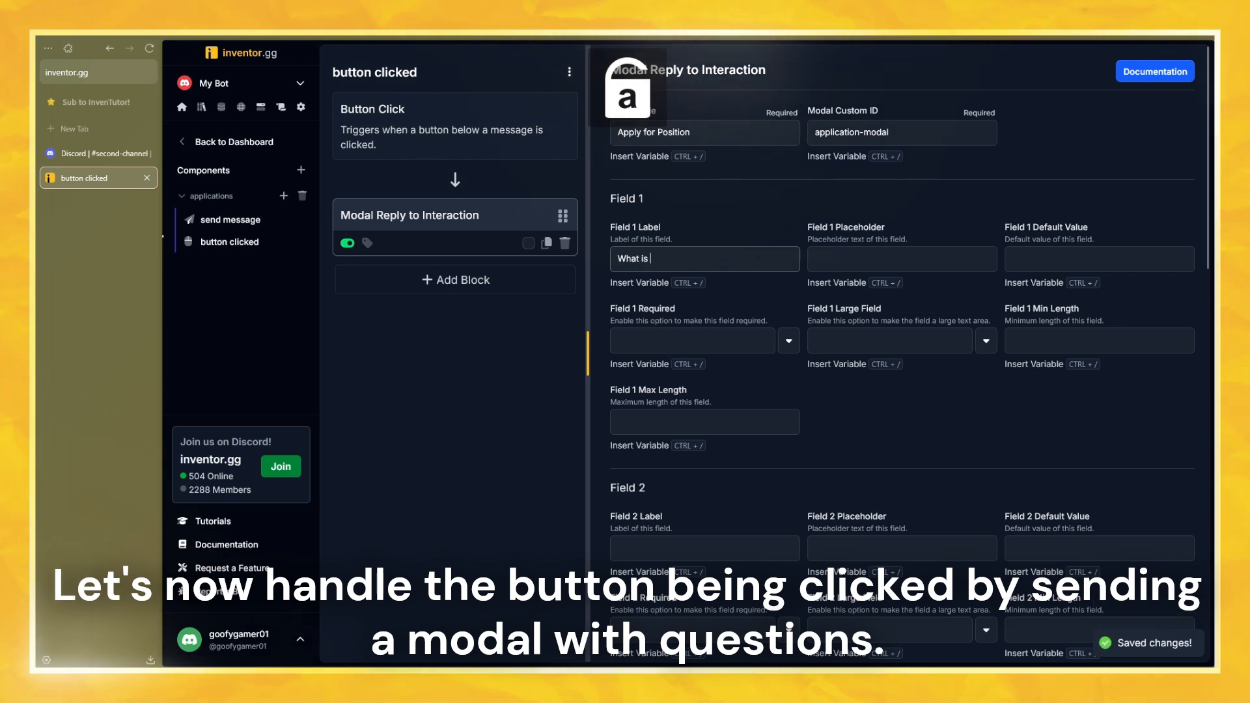
type("your nickanem")
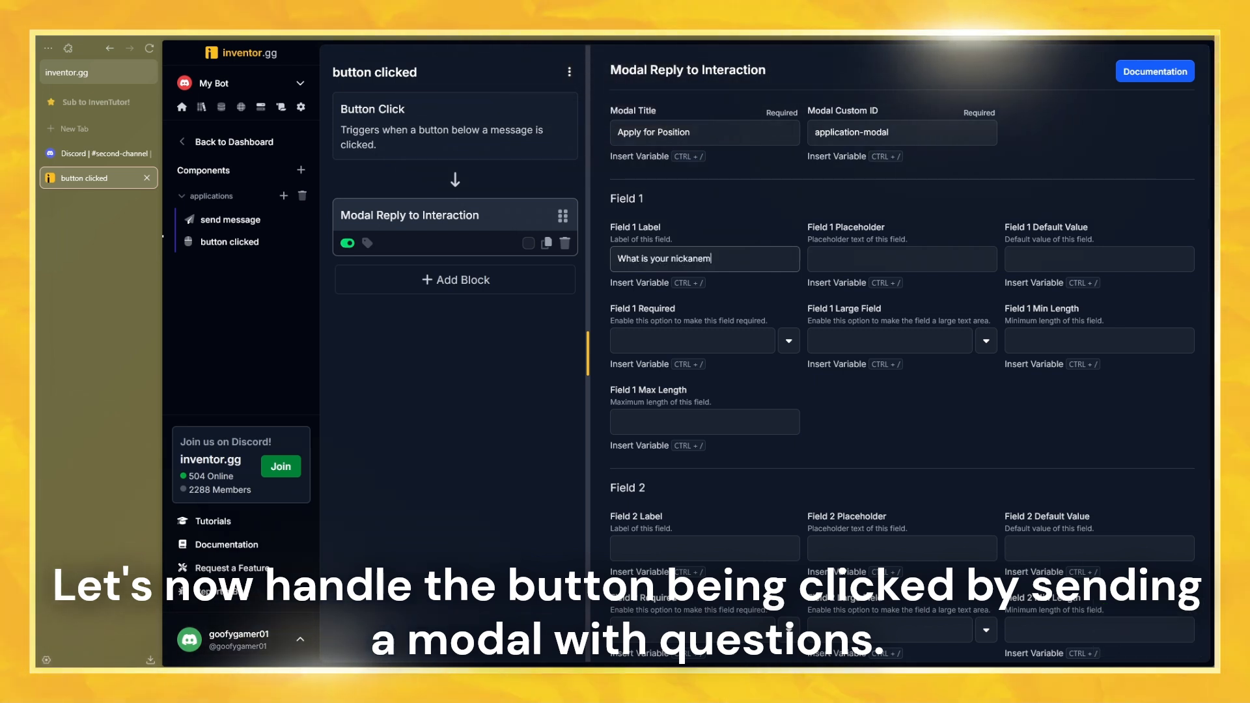
key("BackSpace")
key("BackSpace")
key("BackSpace")
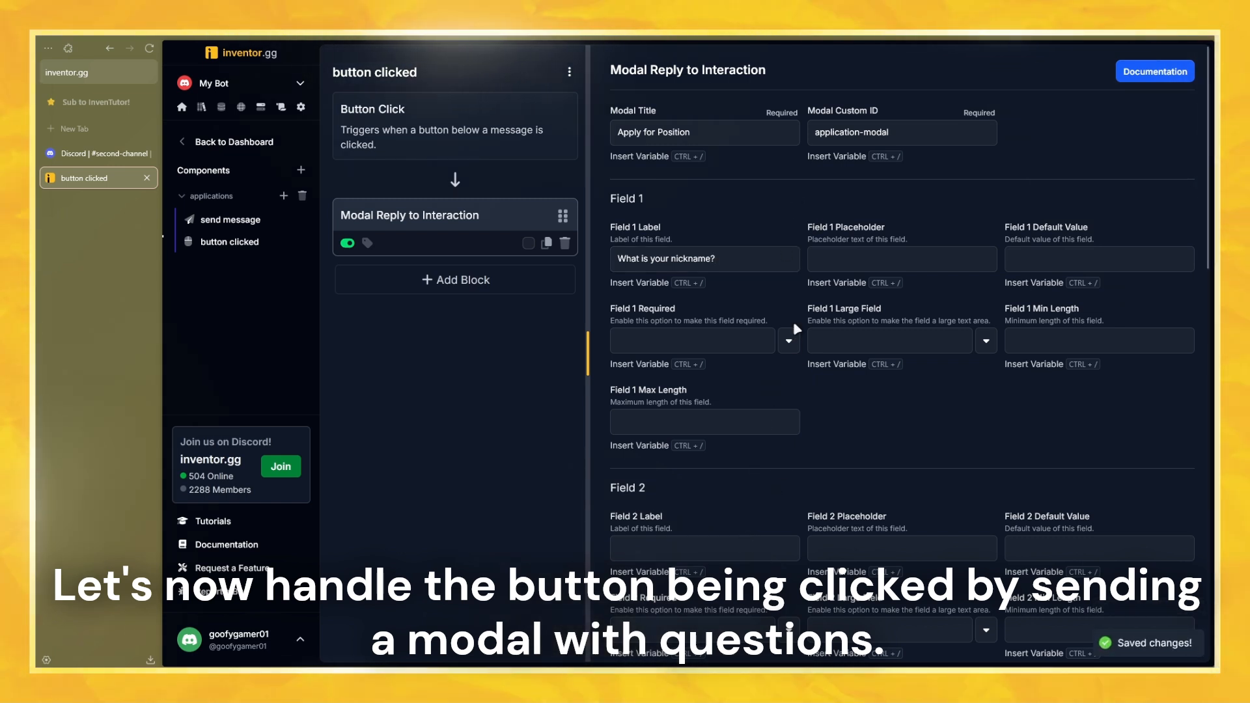
left_click(789, 341)
left_click(776, 377)
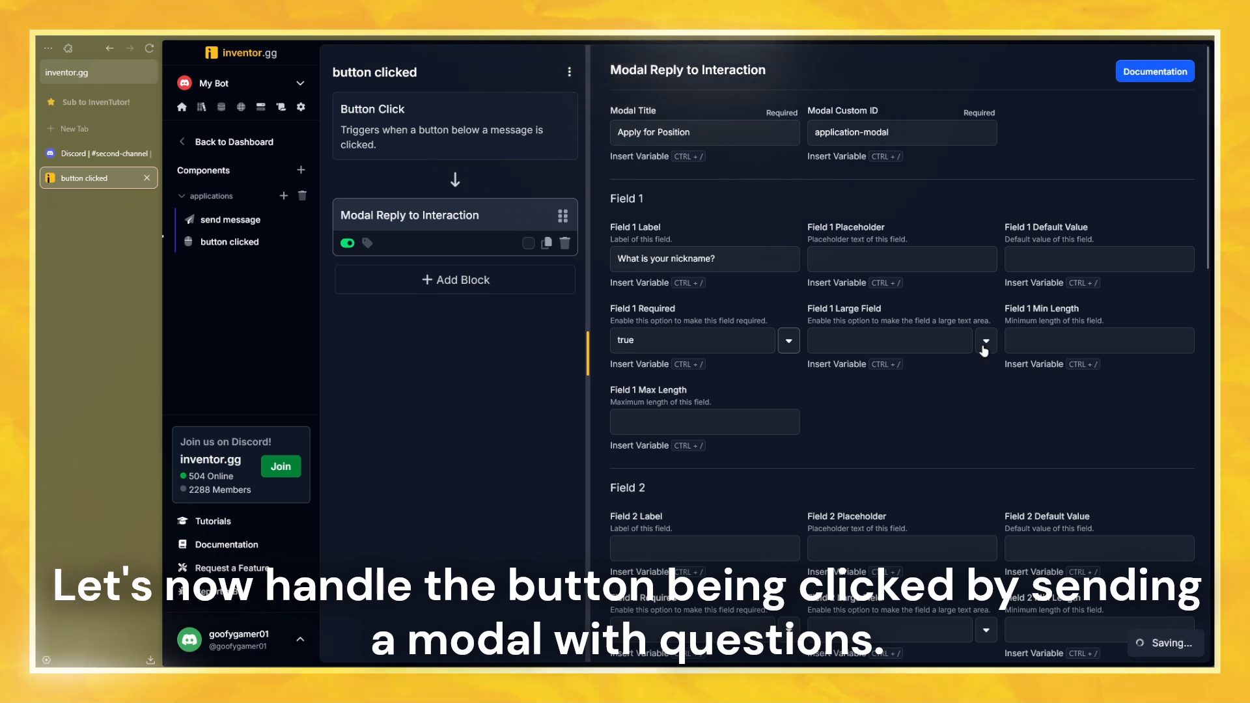
left_click(975, 396)
Label Field 2 "What are your past experiences?" and set both Required and Large Field to true
scroll(951, 419, "down", 3)
left_click(651, 400)
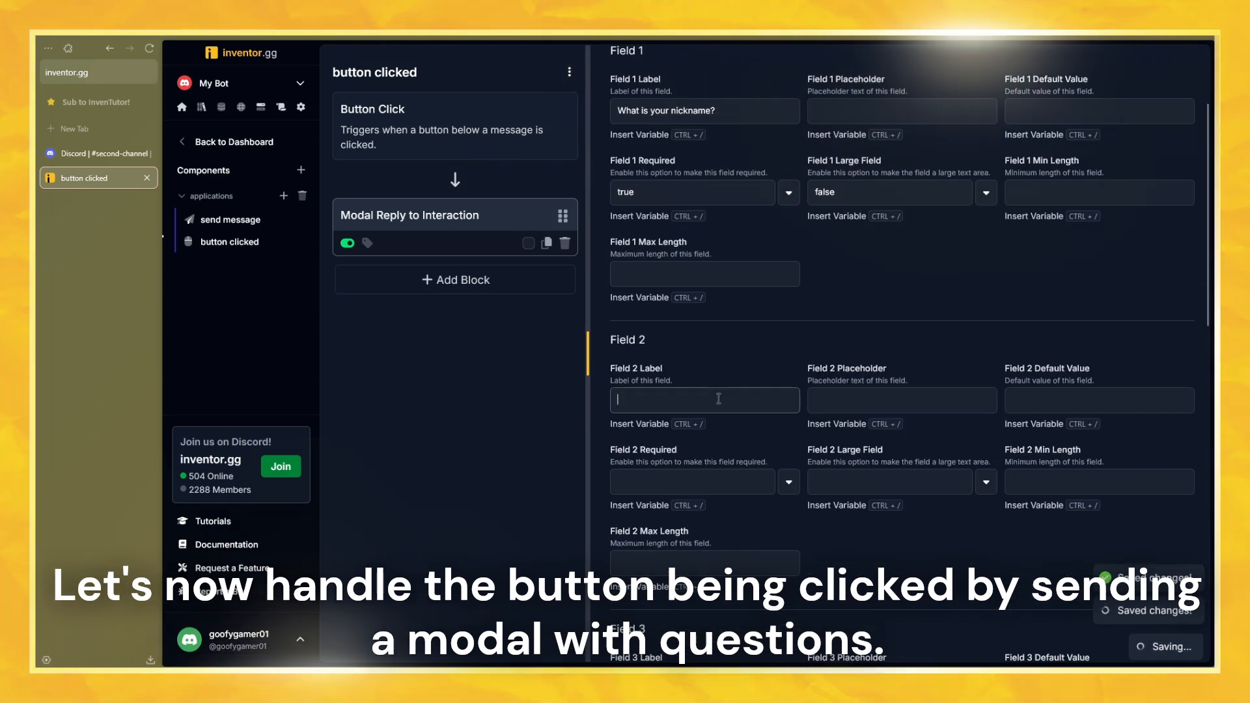
type("What are ")
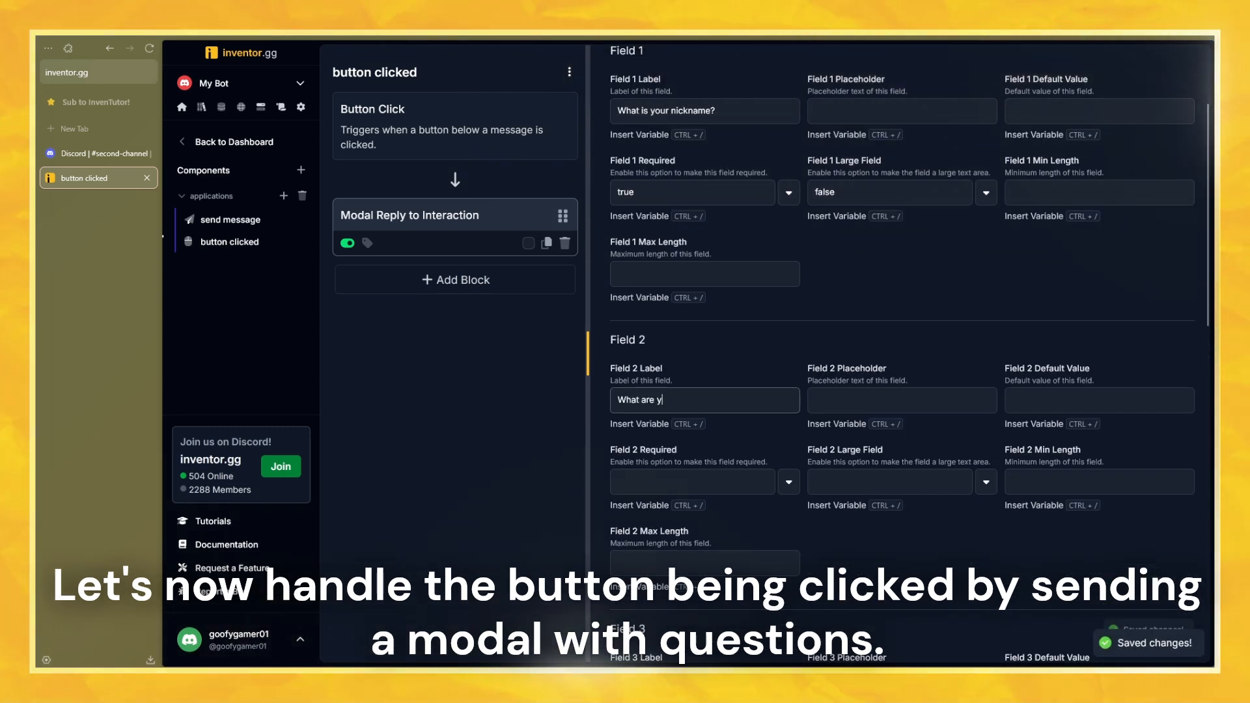
type("your past expe")
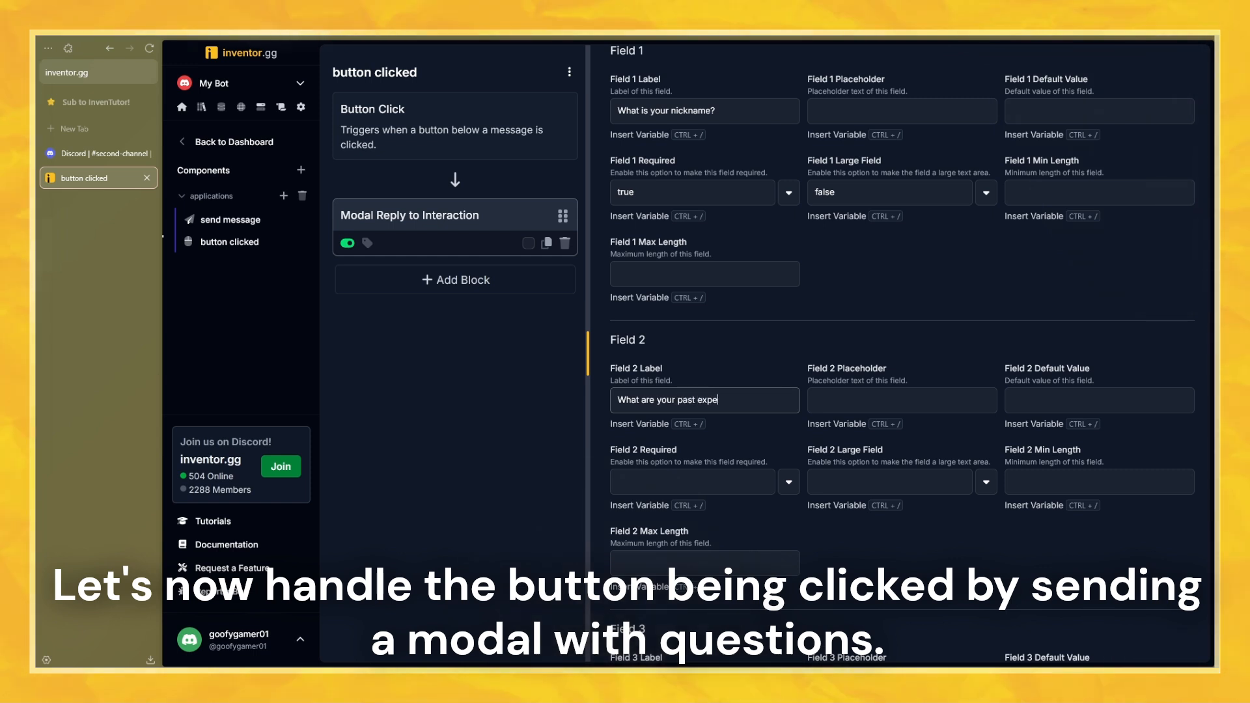
type("riences")
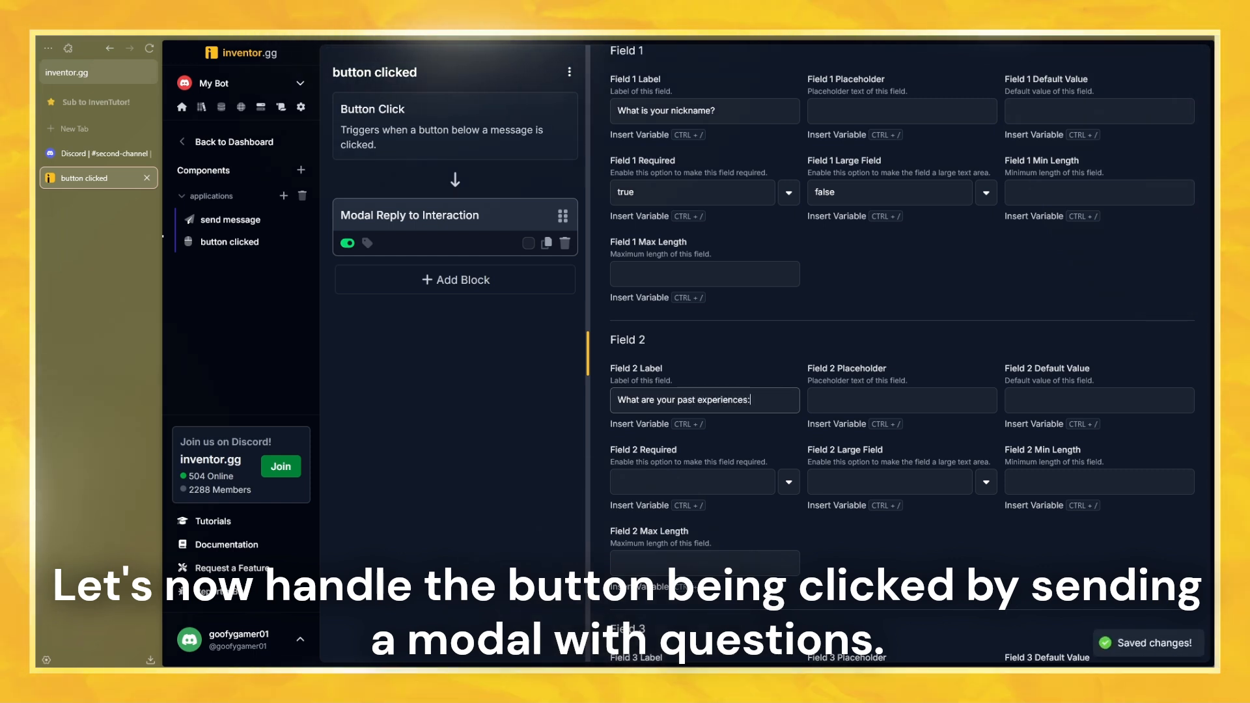
type("?")
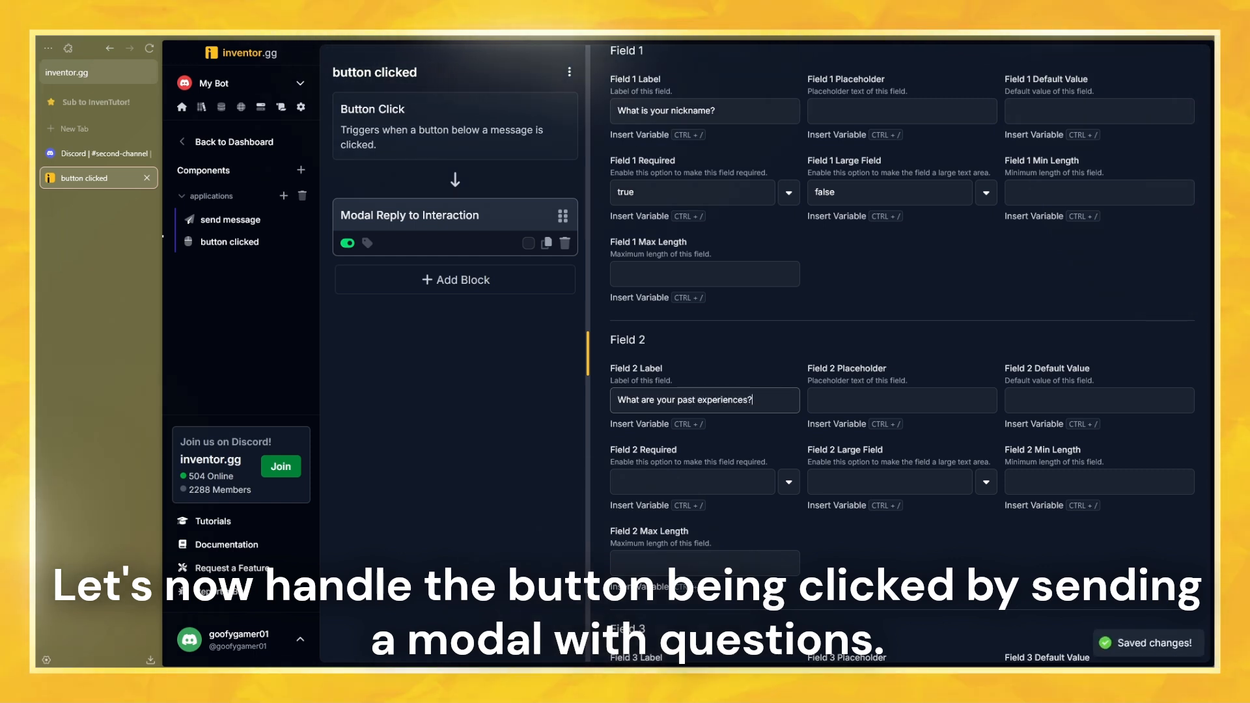
left_click(789, 483)
left_click(780, 512)
left_click(986, 482)
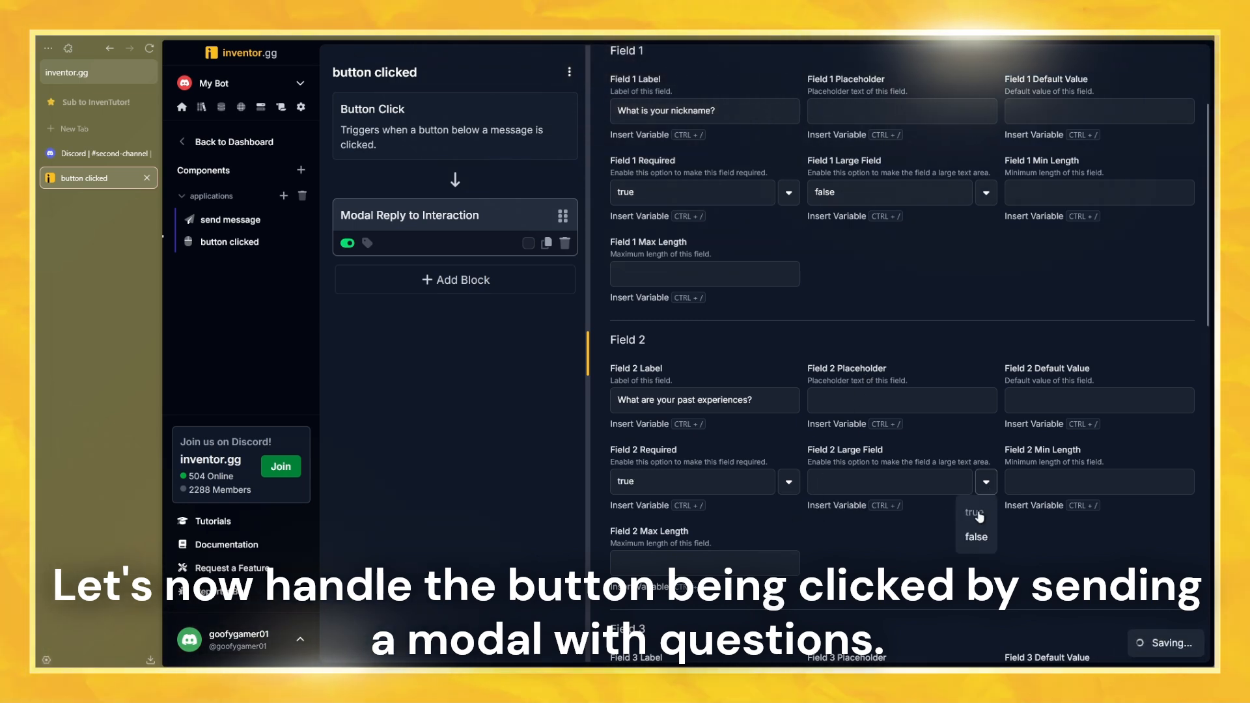
left_click(974, 513)
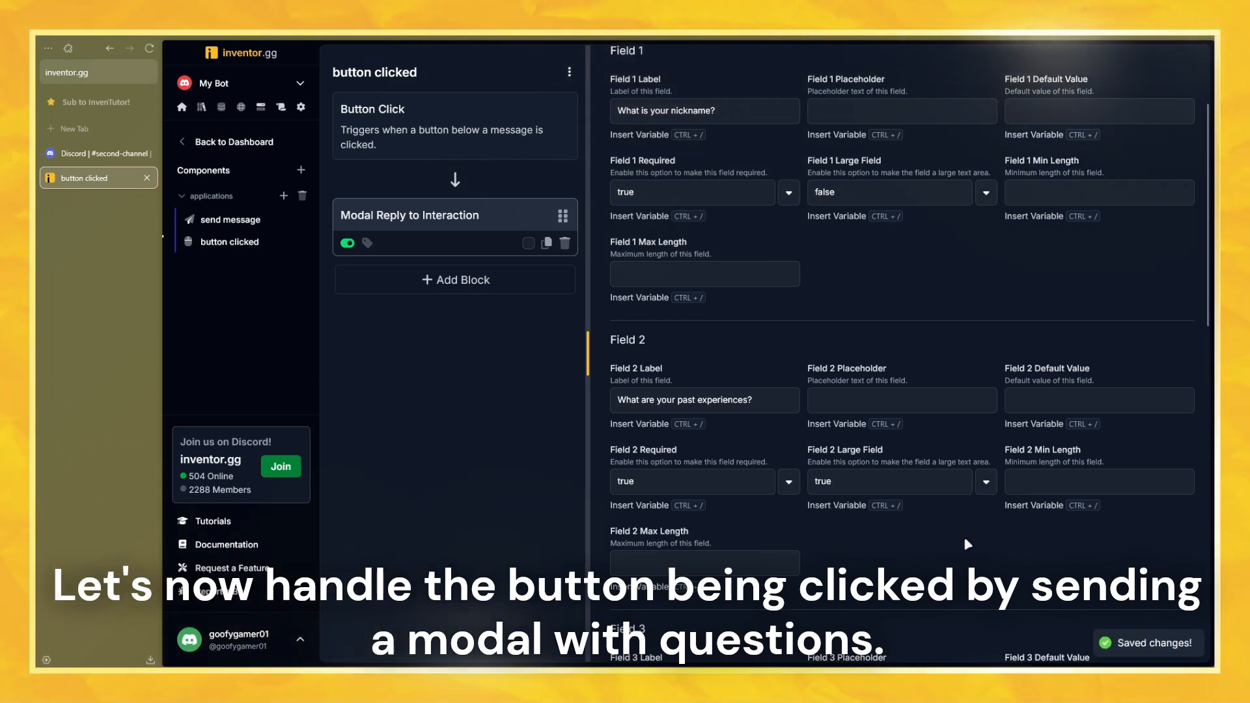
Copy the modal's custom ID and create a new flow named "modal submit" in the applications folder
left_click(284, 197)
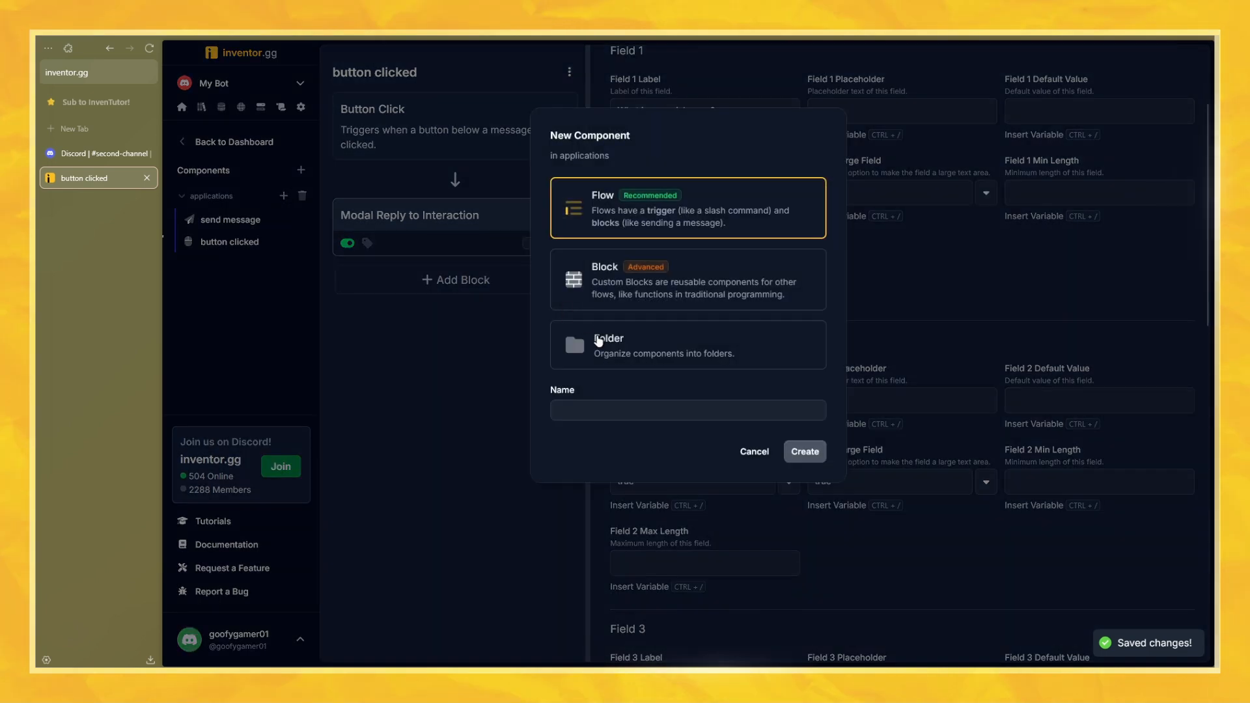
left_click(959, 366)
scroll(931, 173, "up", 3)
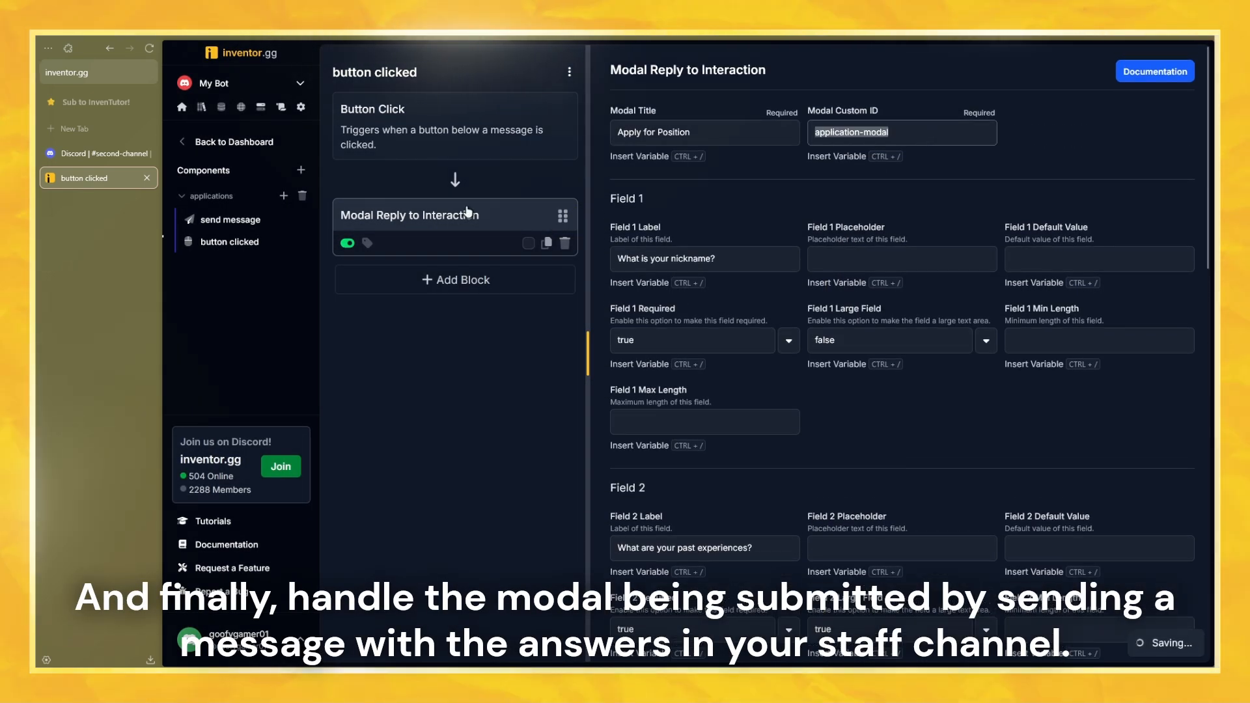
left_click(284, 196)
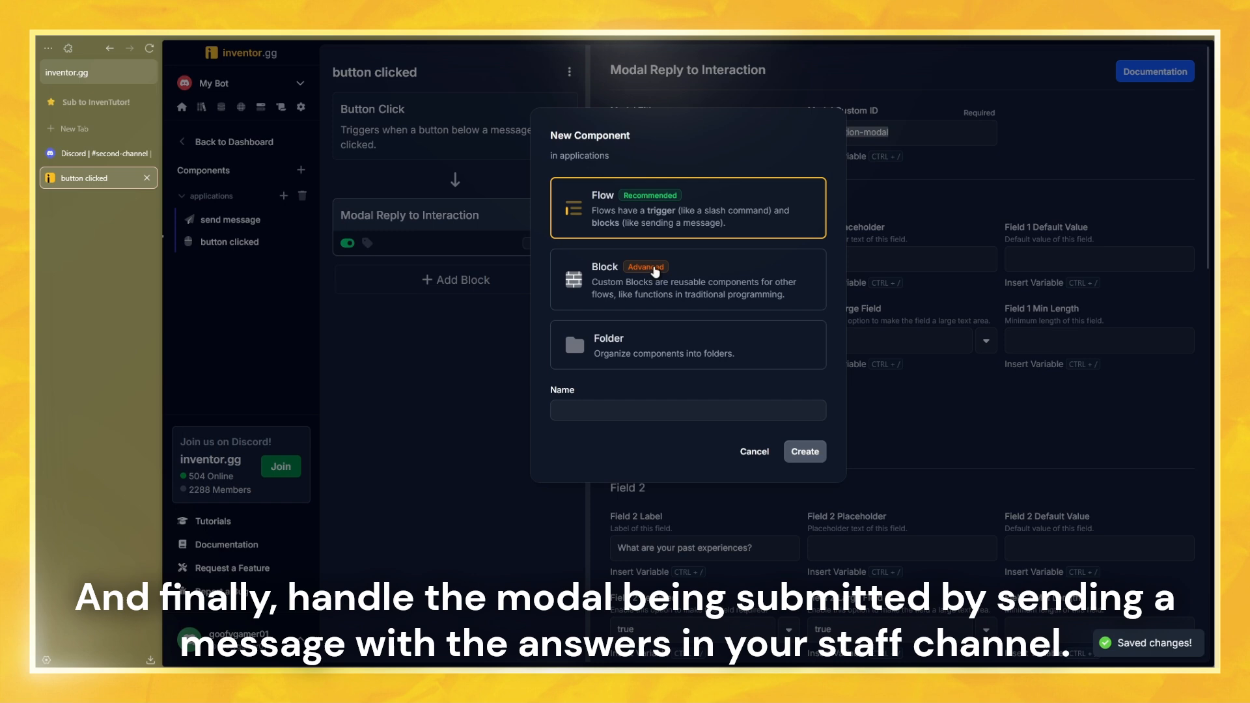
left_click(636, 408)
type("modal")
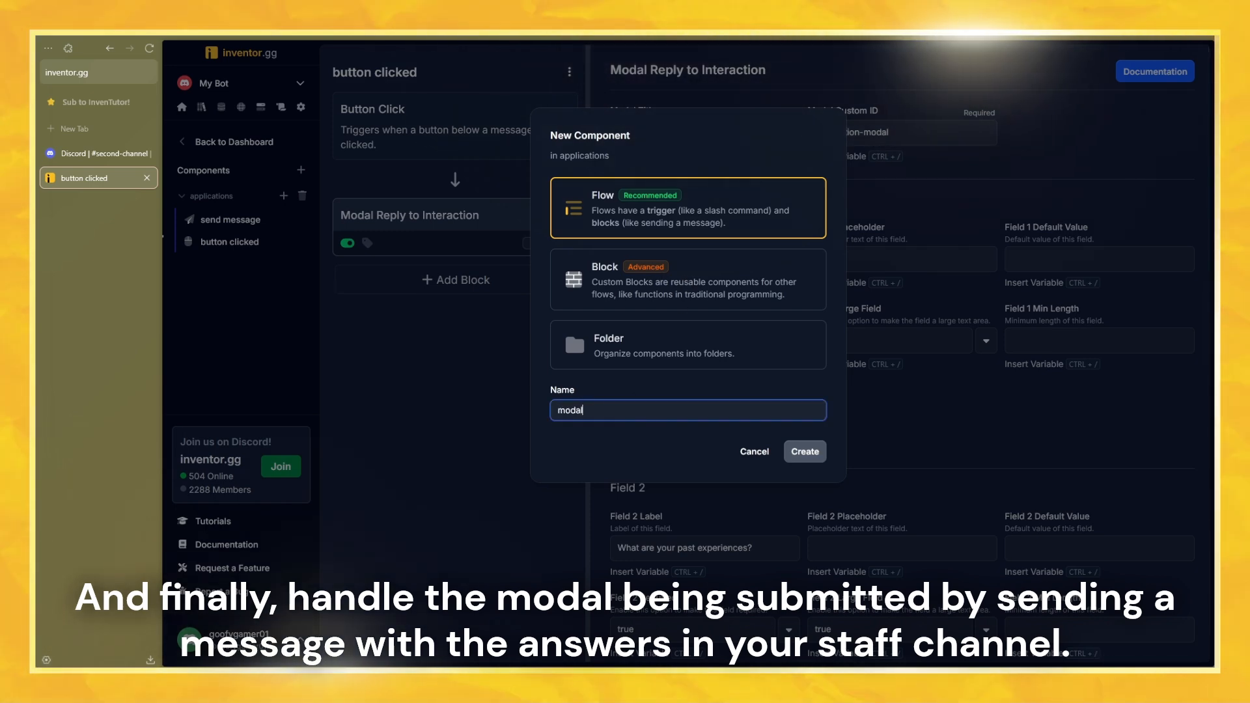
type(" submit")
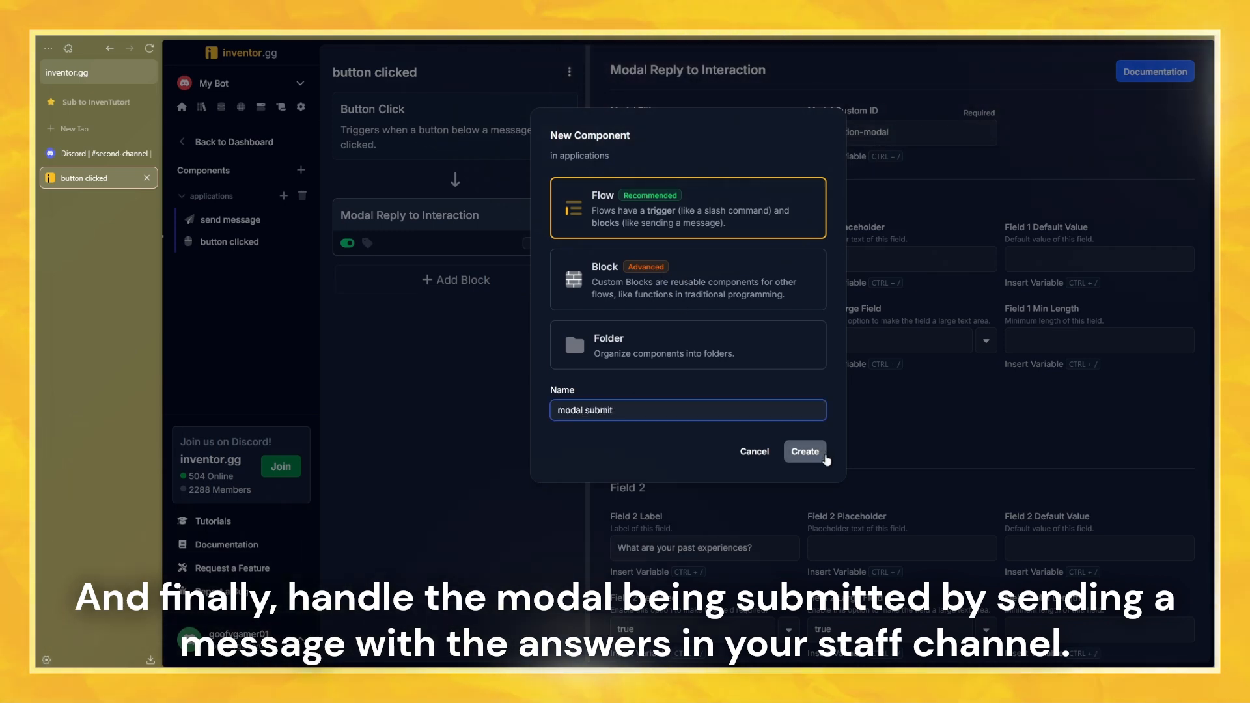
left_click(818, 453)
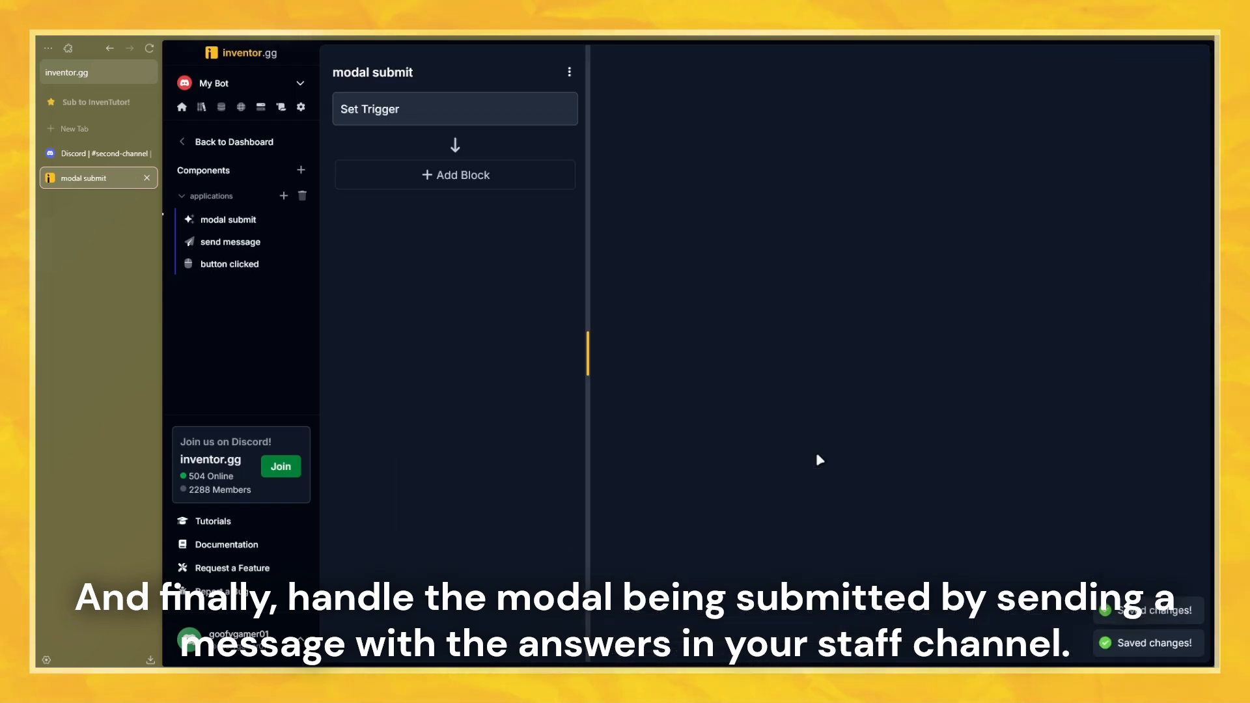
Set the flow's trigger to Modal Submit with the Modal ID "application-modal"
type("modal")
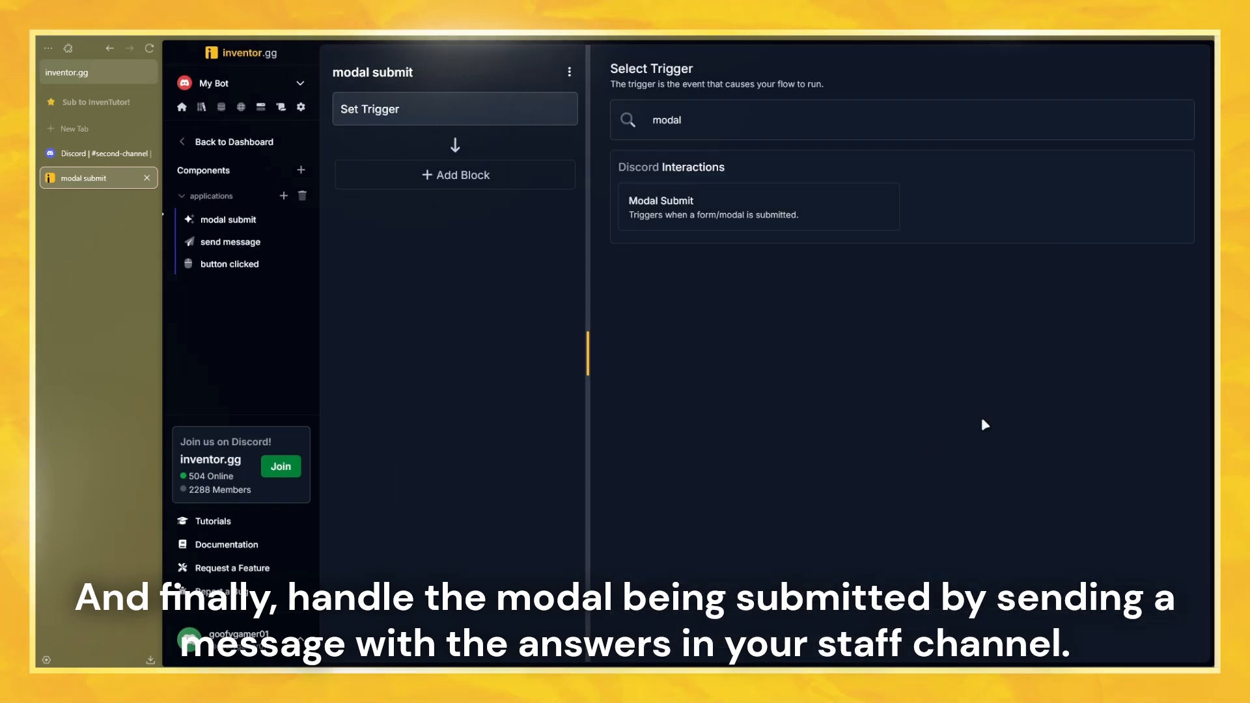
left_click(670, 215)
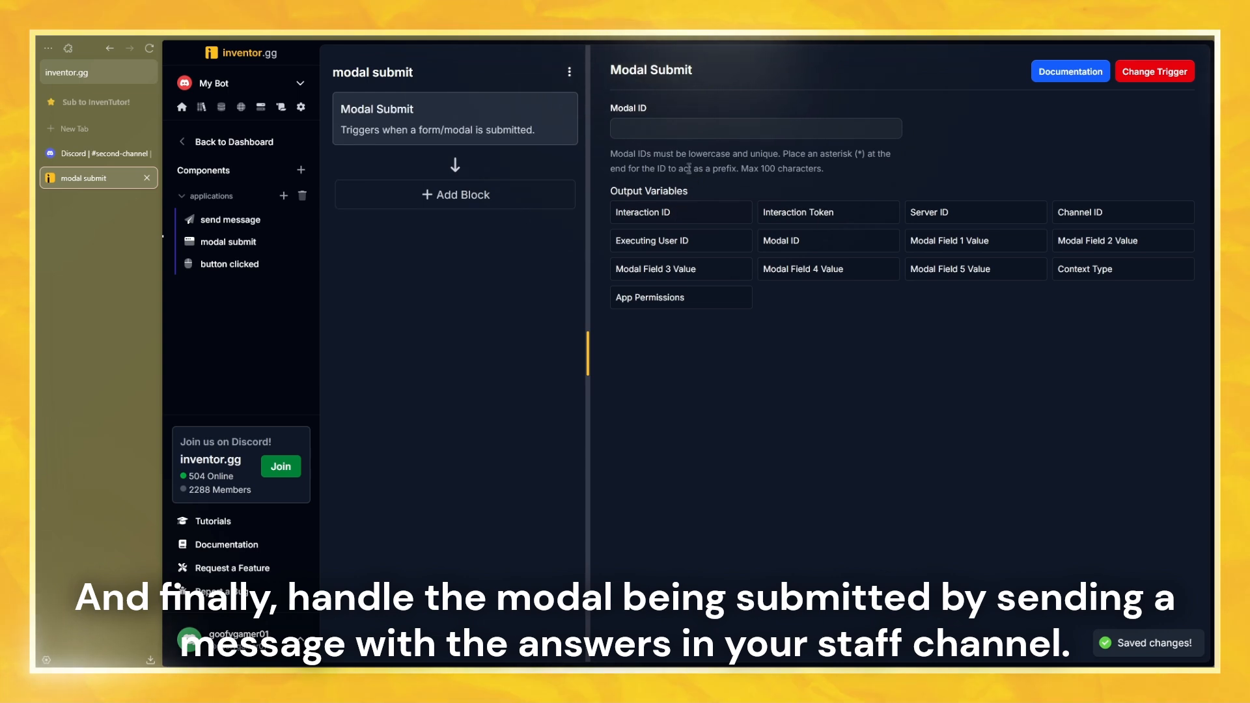
type("application-modal")
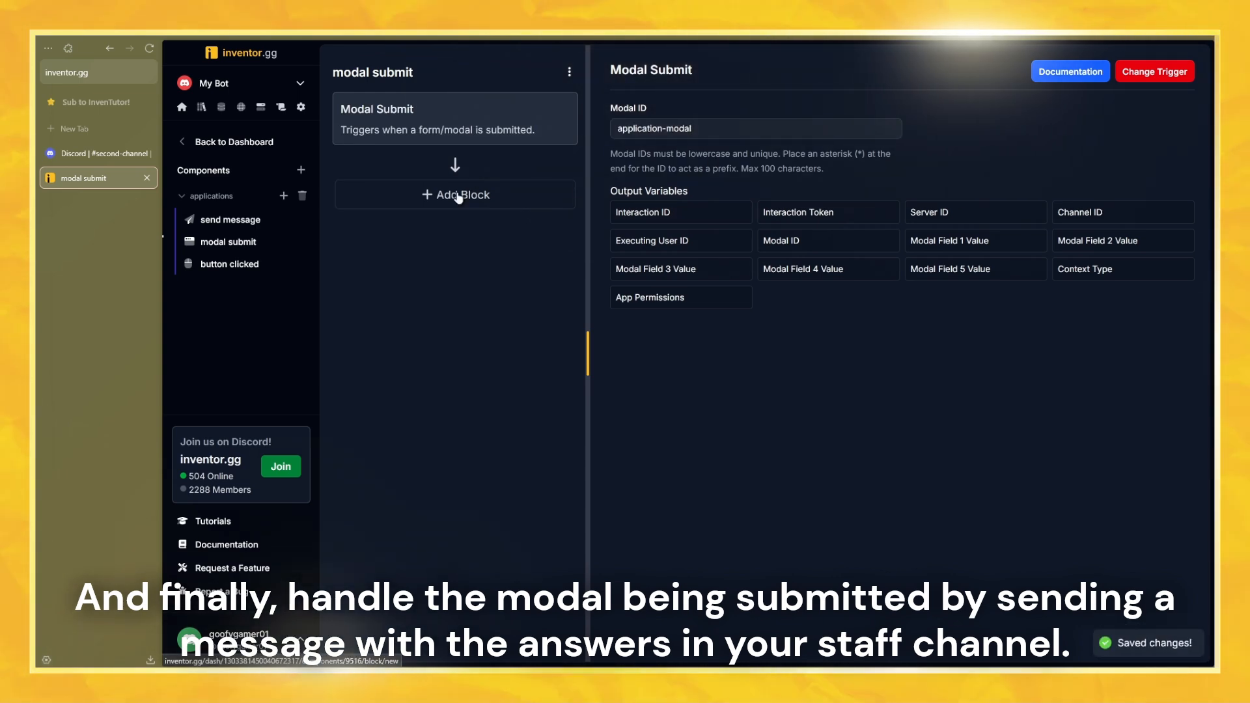
Add a Send or Edit Embed Message block and a Text Reply to Interaction block to the modal submit flow
left_click(458, 196)
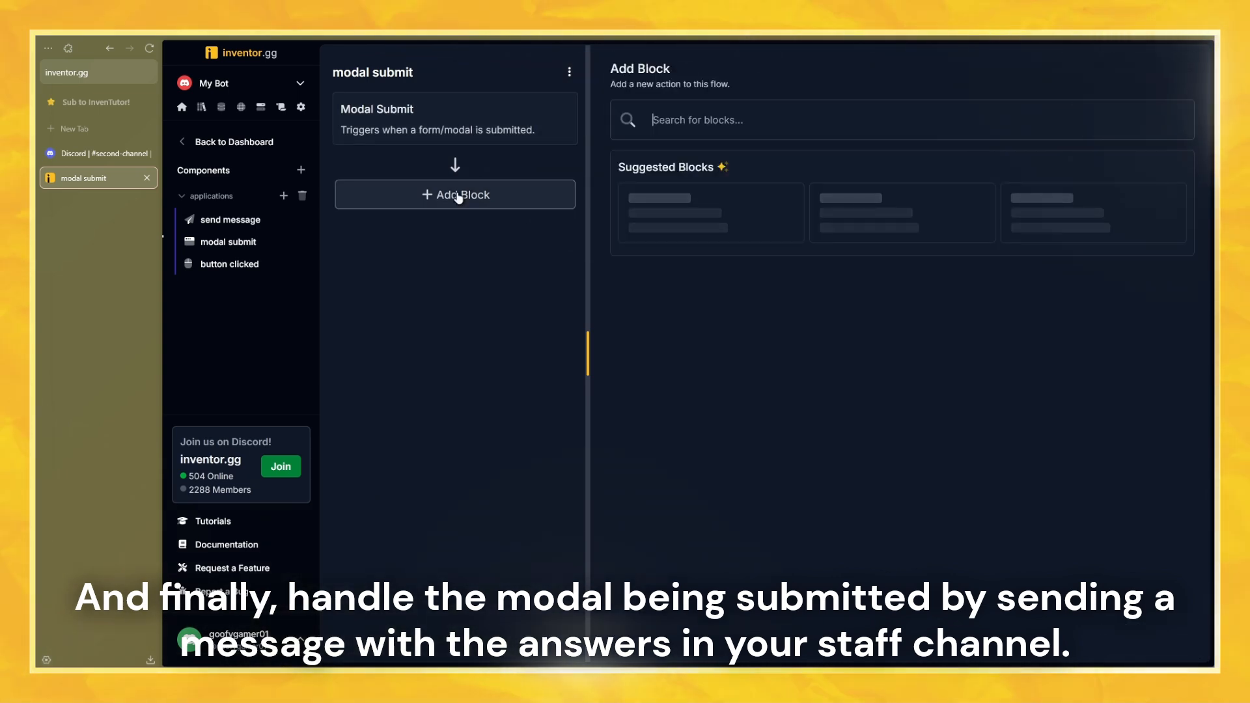
type("send embed")
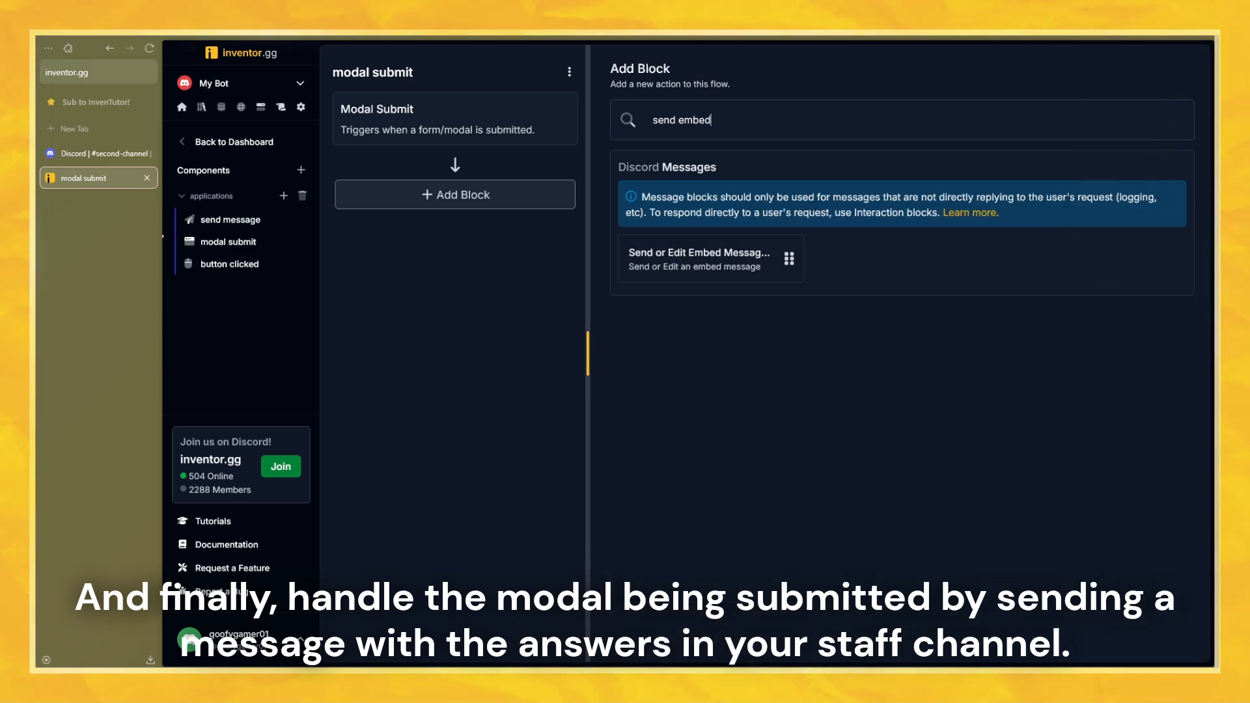
key("Return")
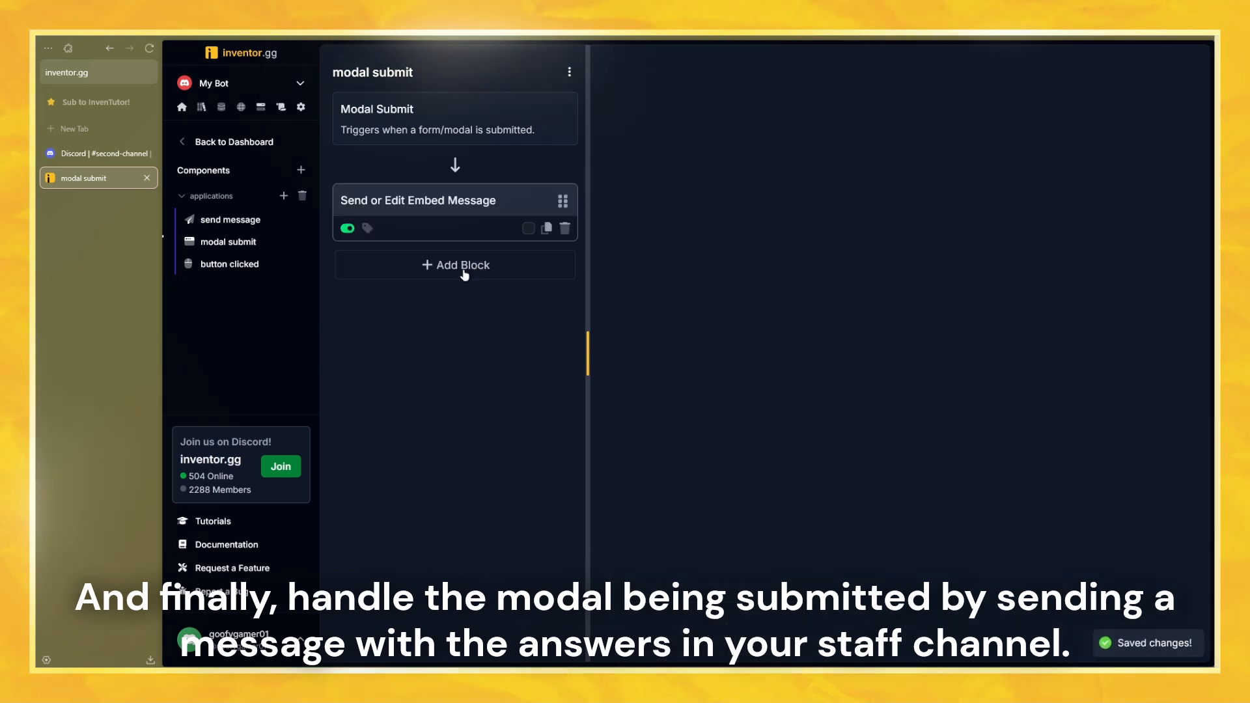
left_click(459, 270)
type("text reply")
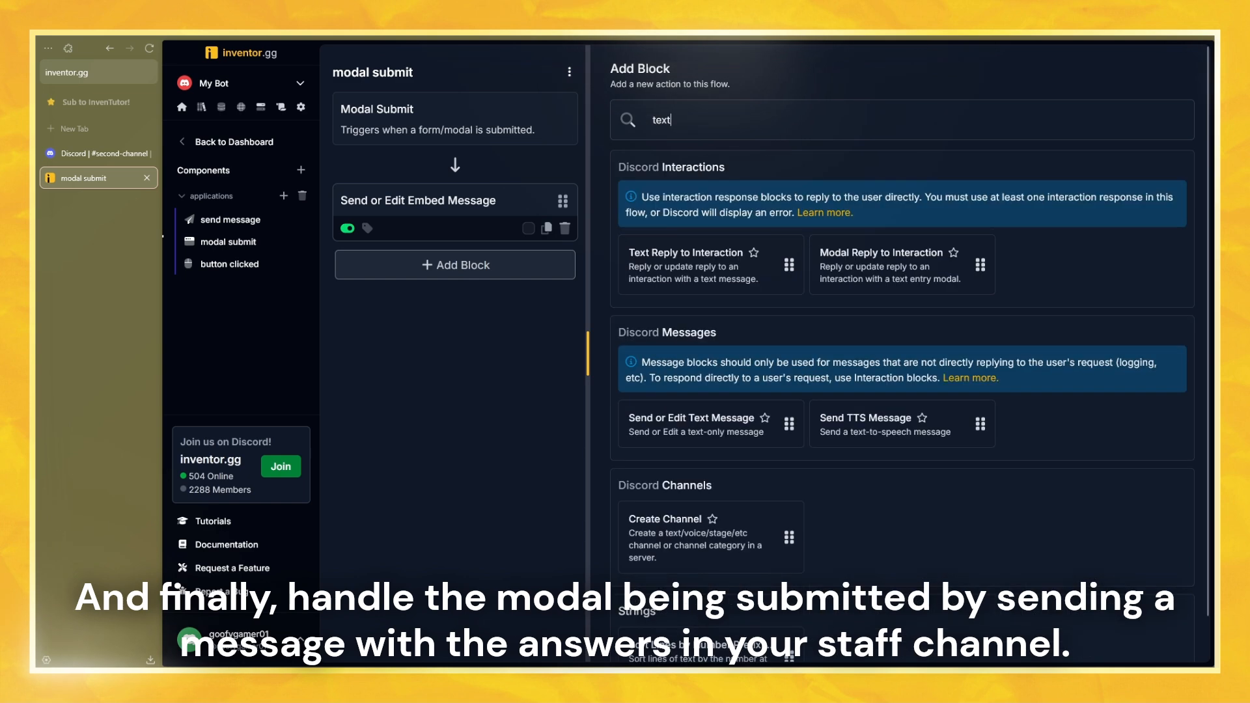
left_click(637, 277)
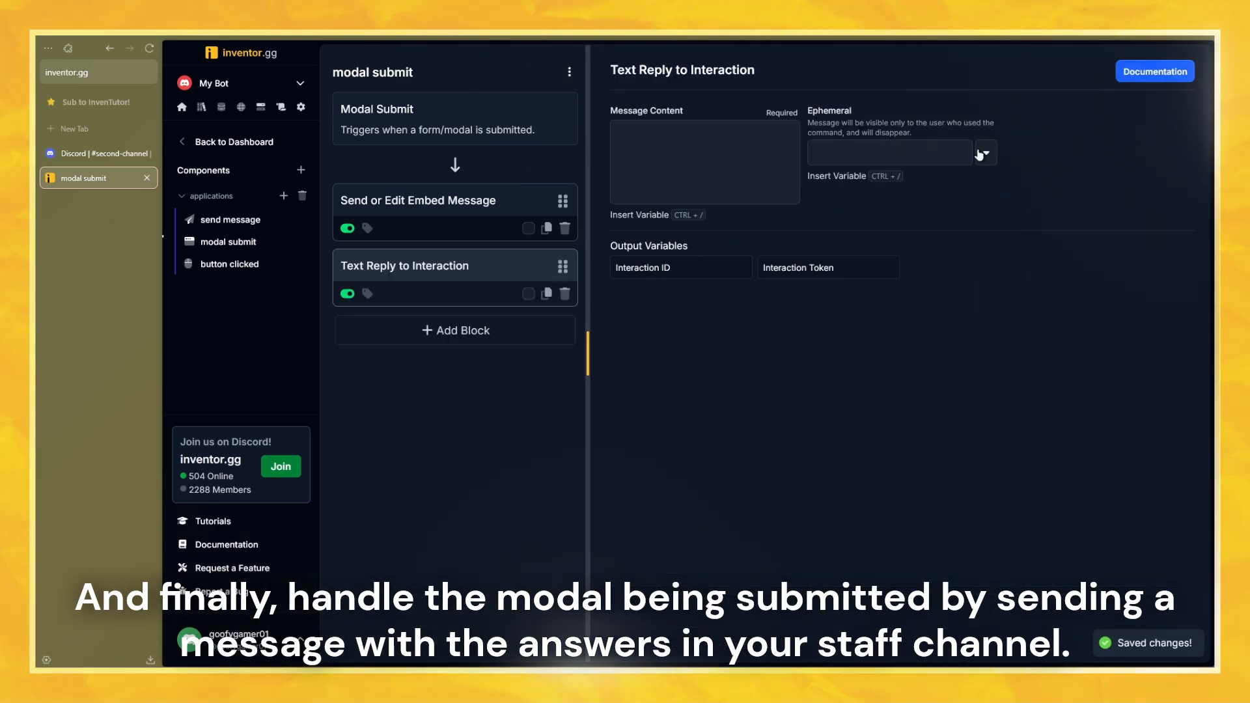
Set the text reply's Ephemeral option to true and its message content to "You have successfully applied!"
left_click(981, 154)
left_click(649, 142)
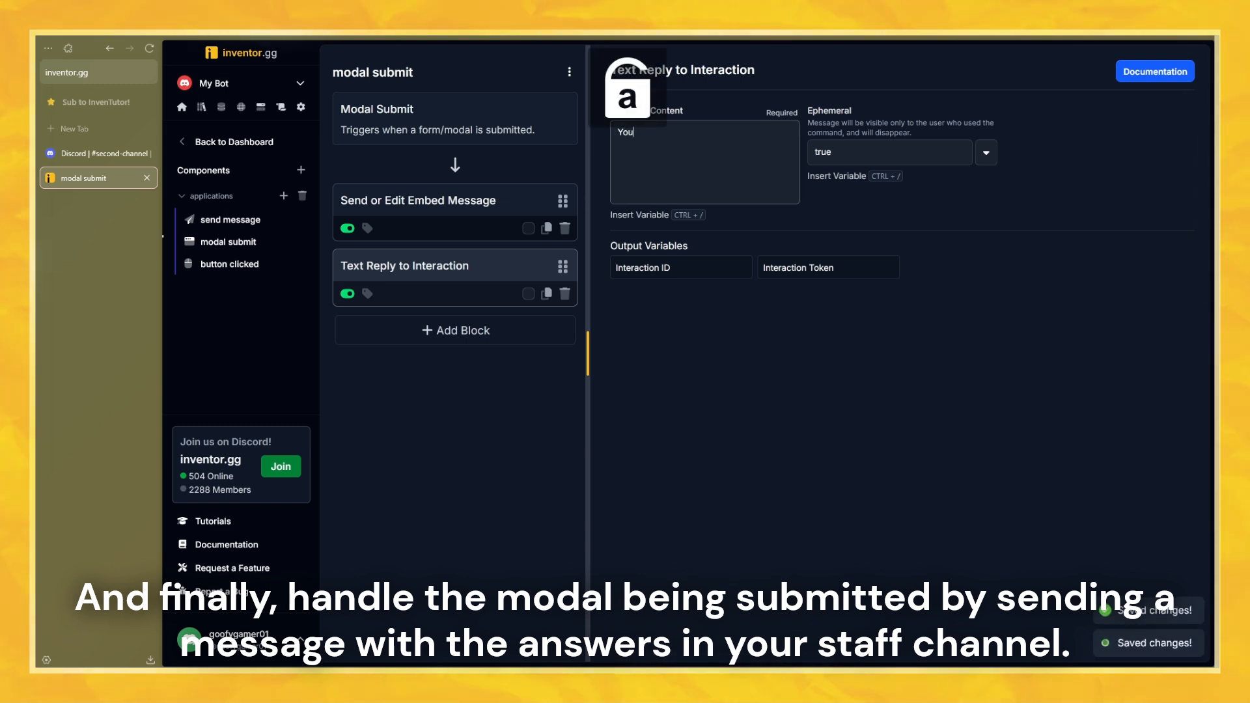
type("You ah")
key("BackSpace")
key("BackSpace")
type("have succe")
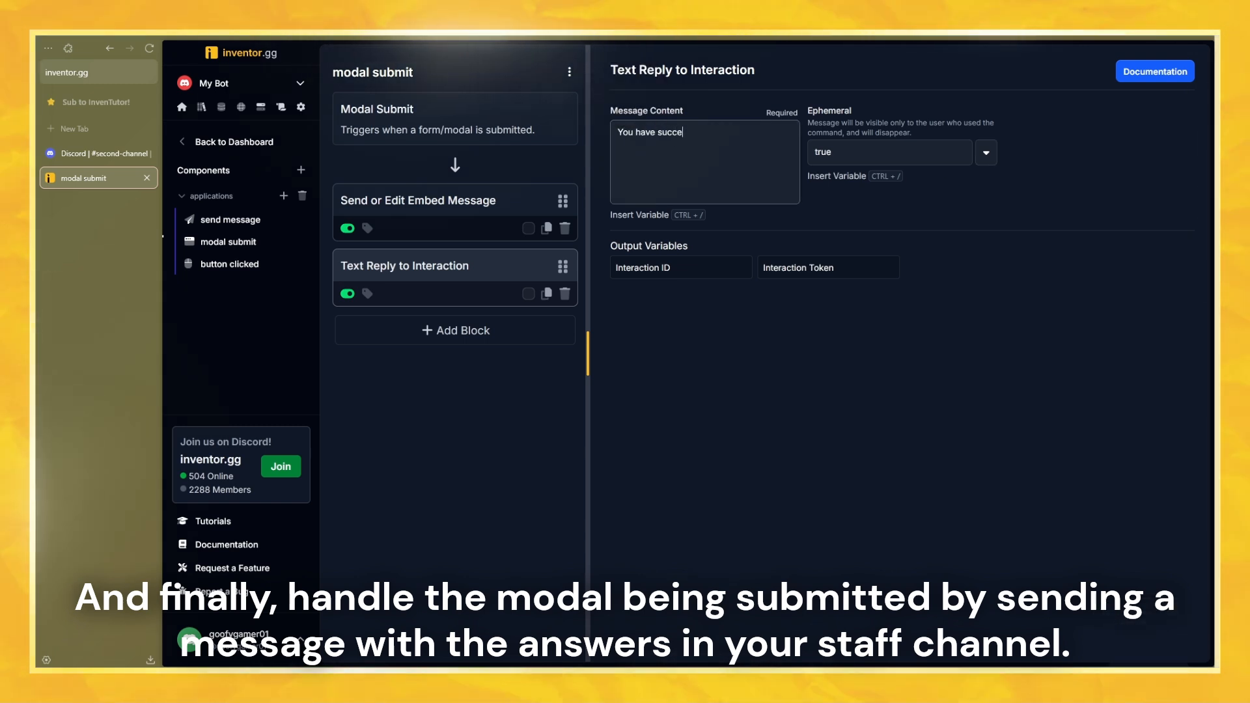
type("ssfully app")
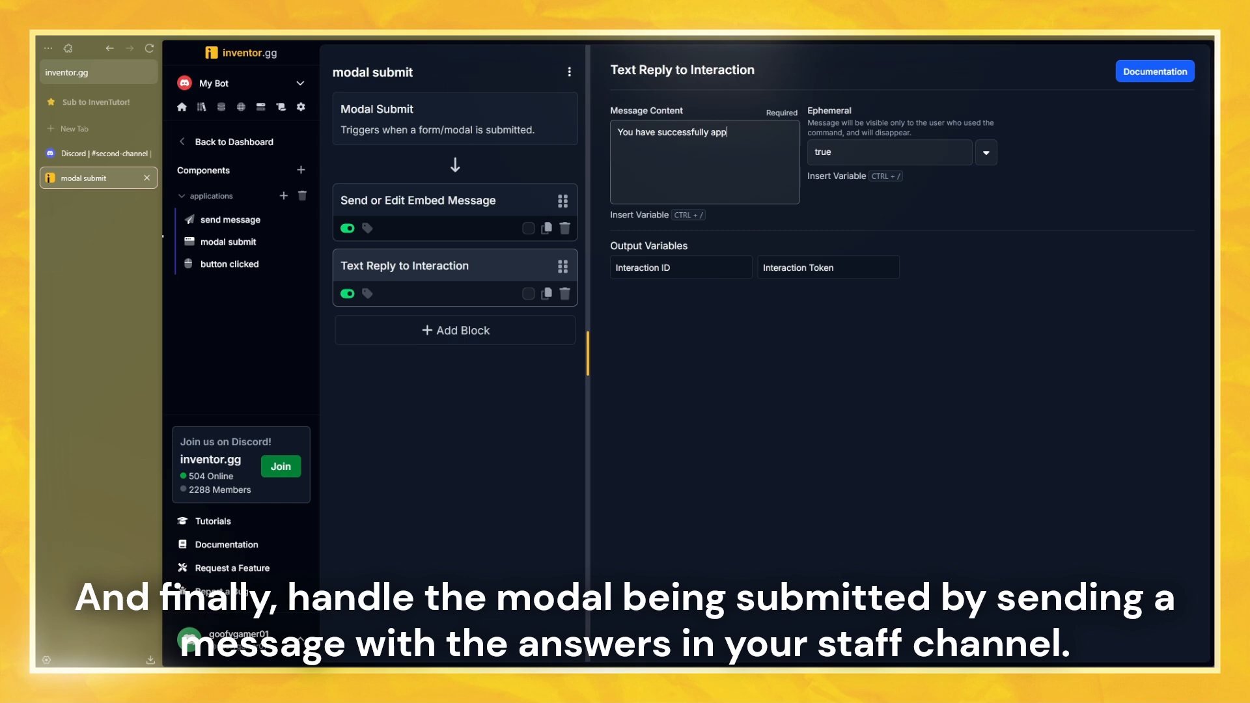
type("lied!")
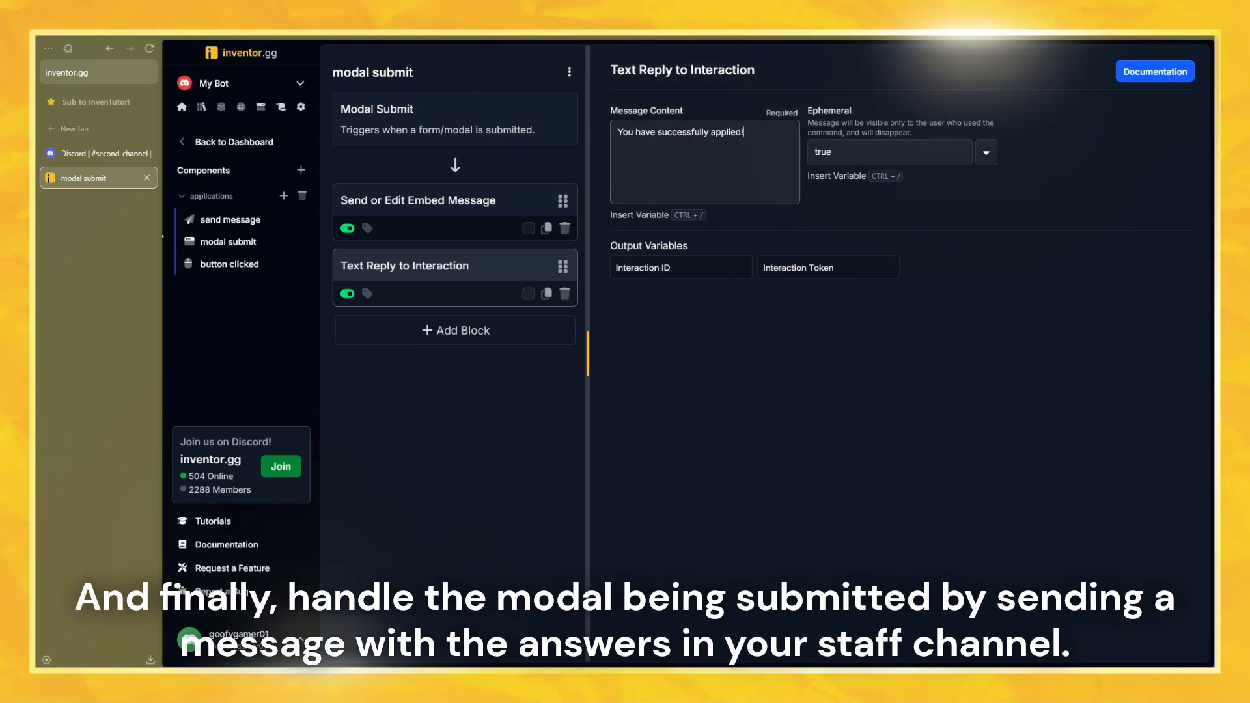
Copy the staff-channel ID from Discord into the embed message block's Channel ID and set Allow Mentions to true
left_click(483, 220)
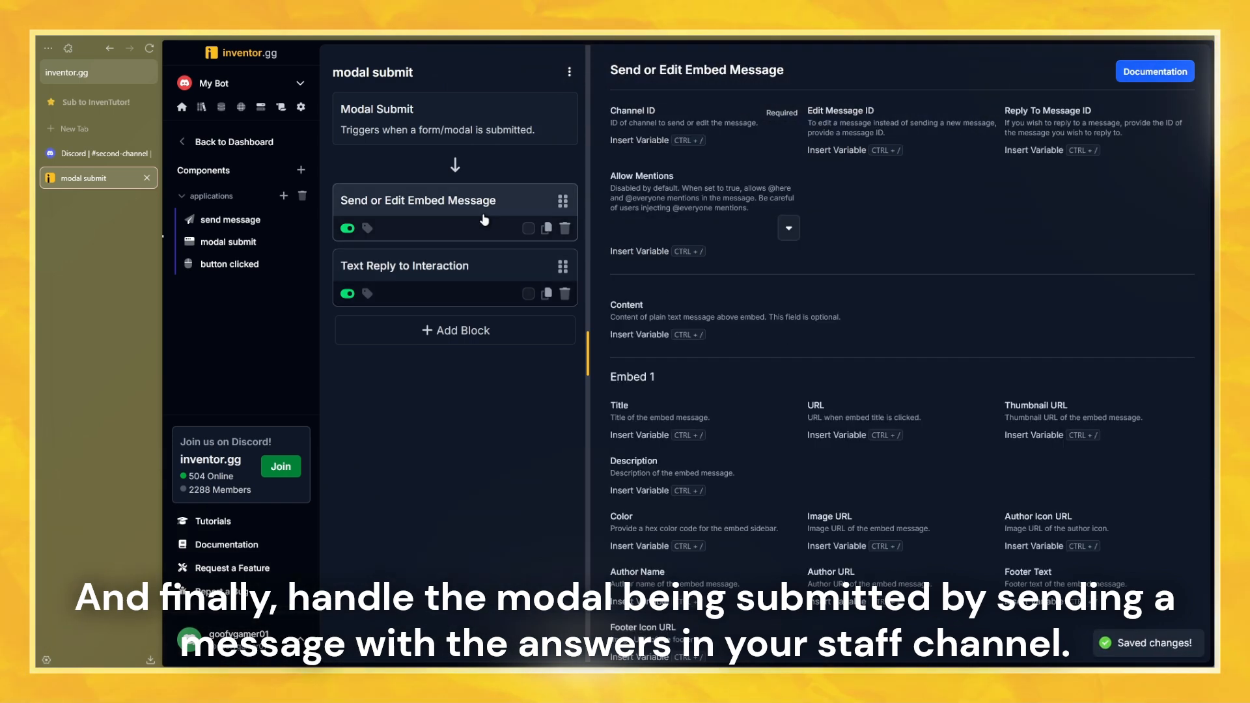
left_click(71, 154)
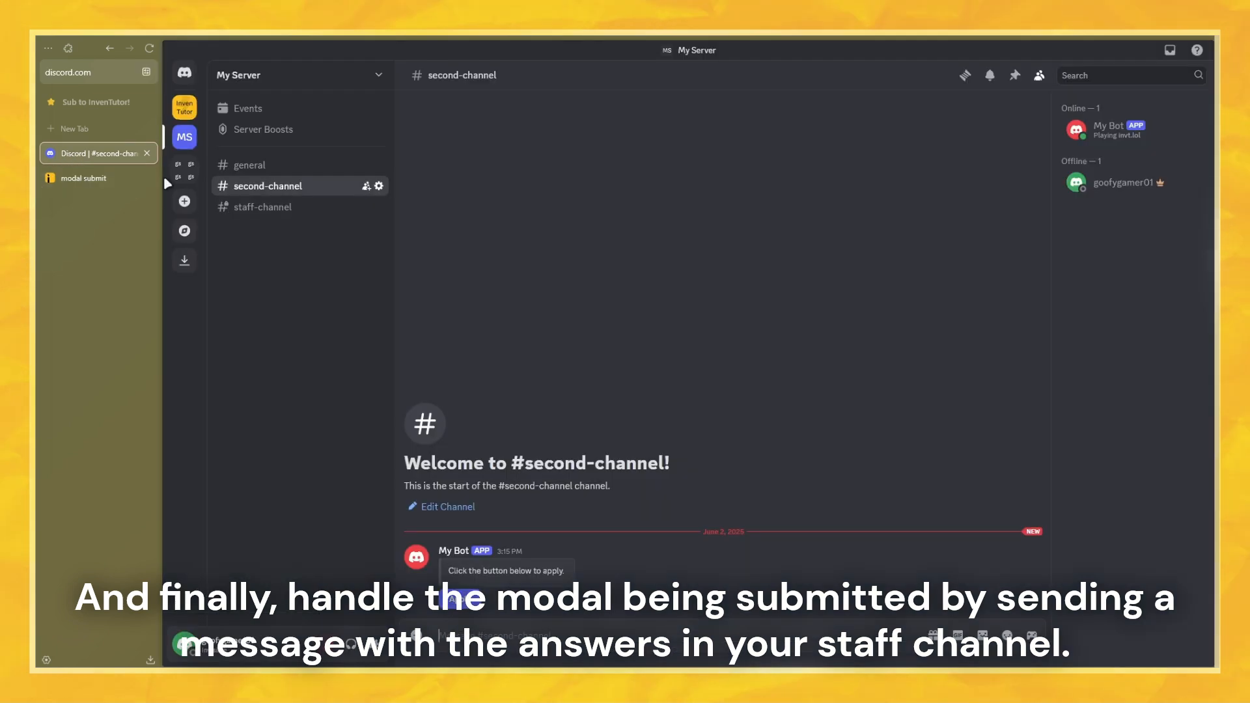
right_click(261, 220)
left_click(317, 475)
left_click(98, 179)
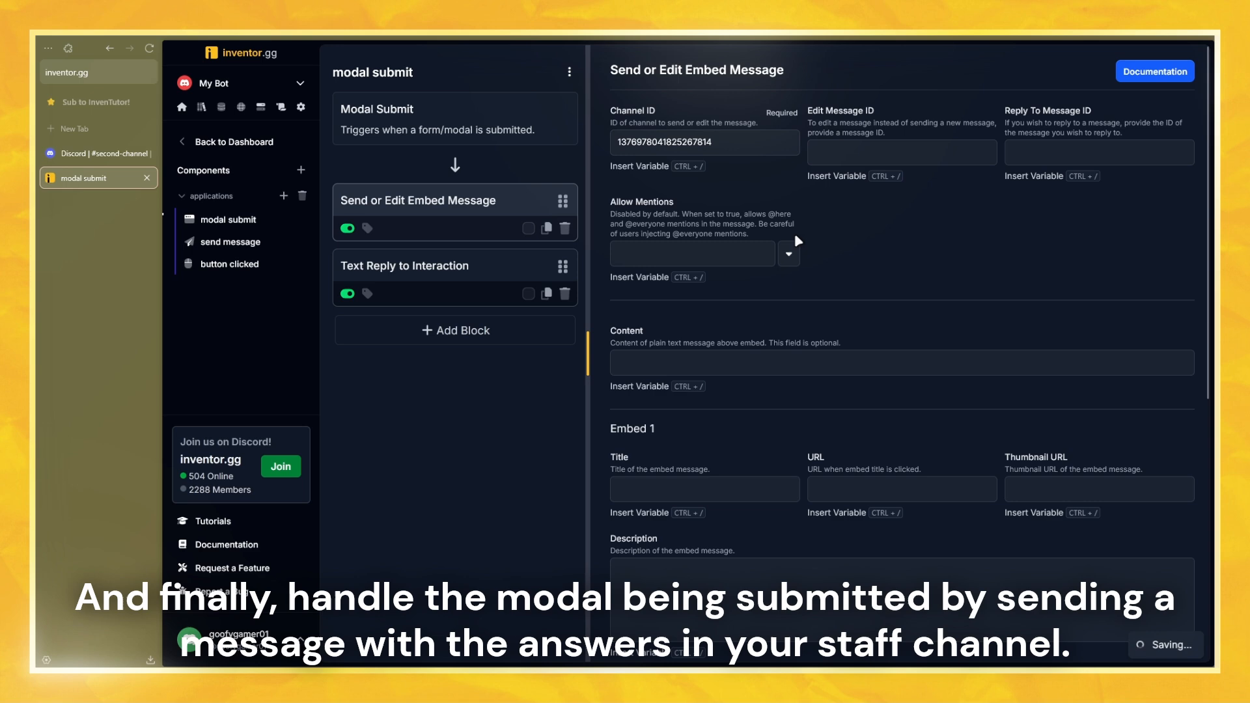
left_click(781, 284)
Set the title of Embed 1 to "New Application Submitted"
scroll(921, 301, "down", 5)
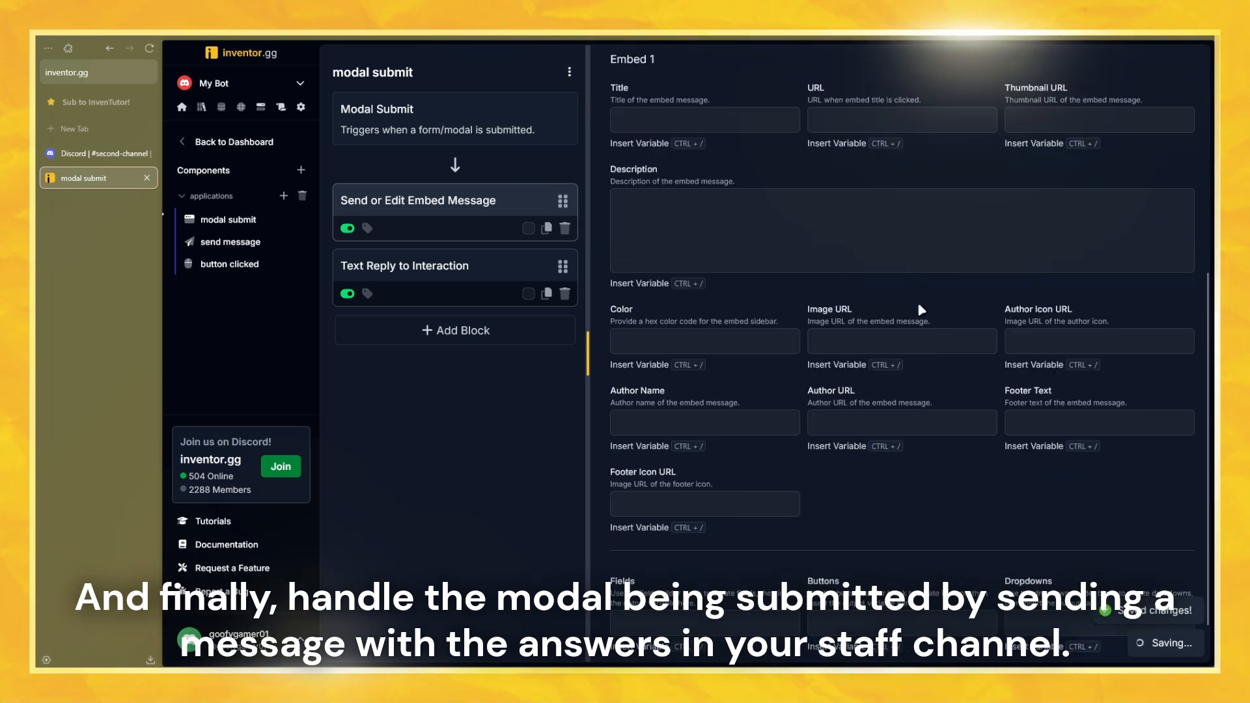
scroll(757, 424, "up", 4)
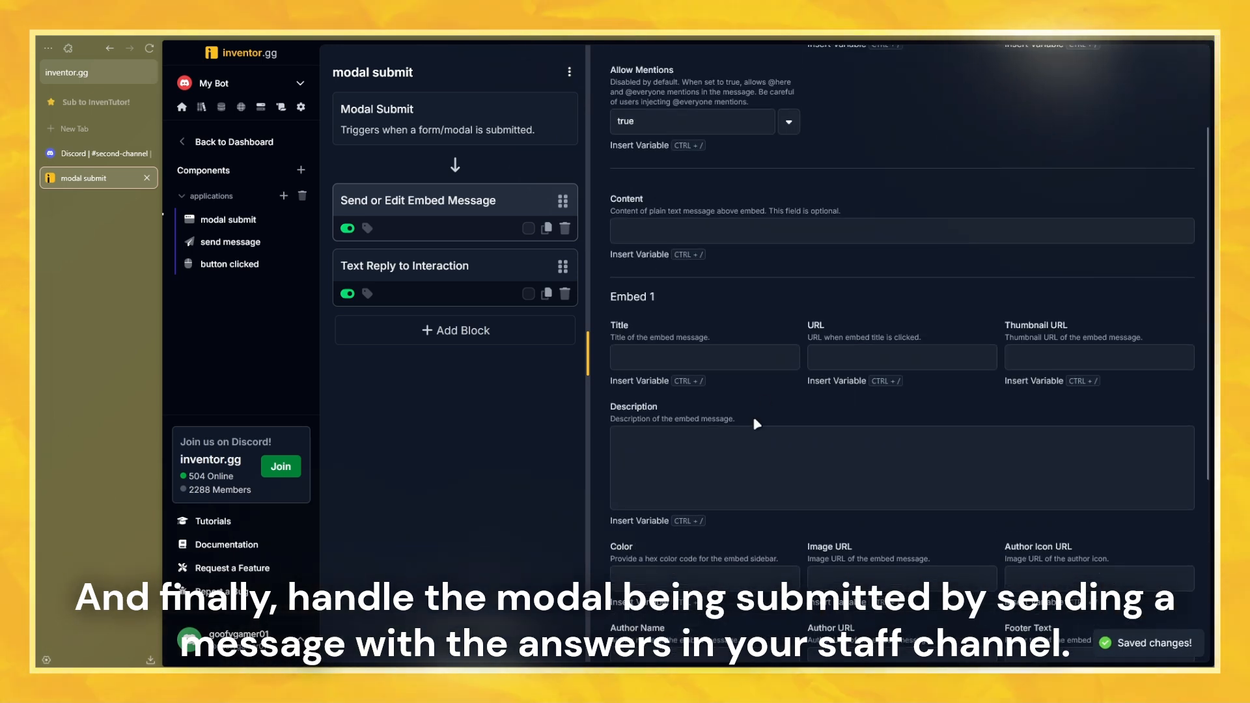
left_click(703, 365)
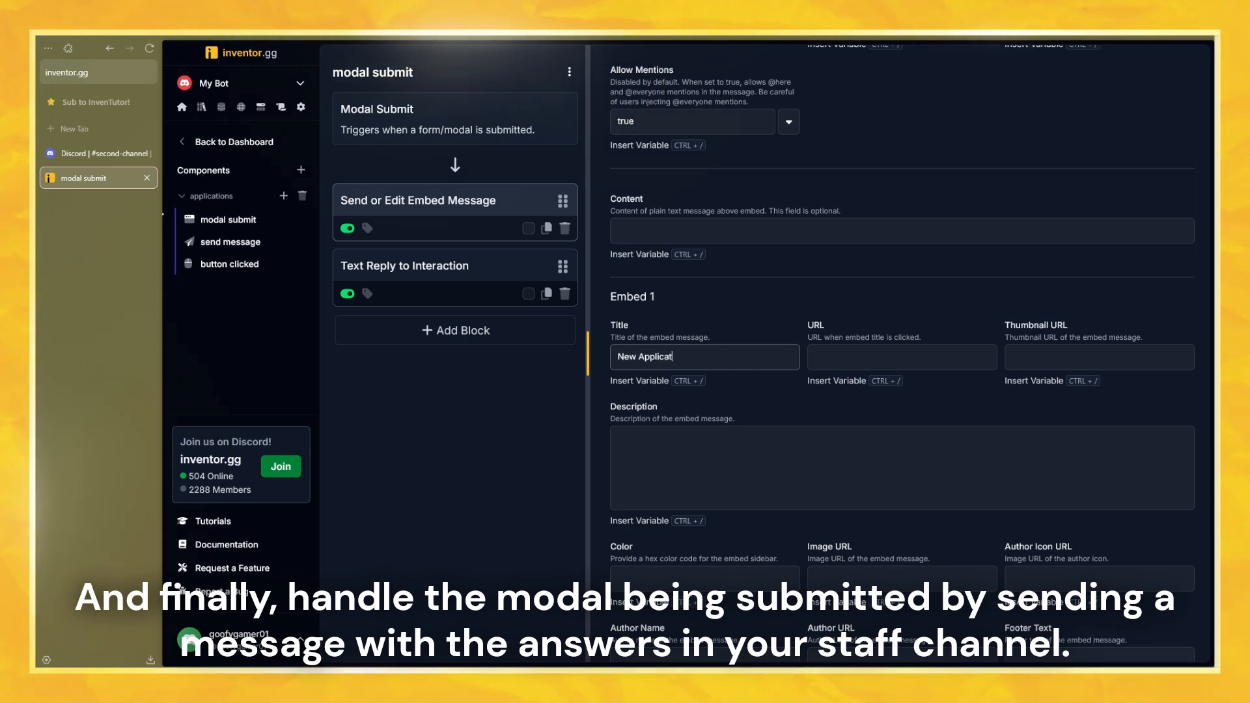
type("ion Submitted")
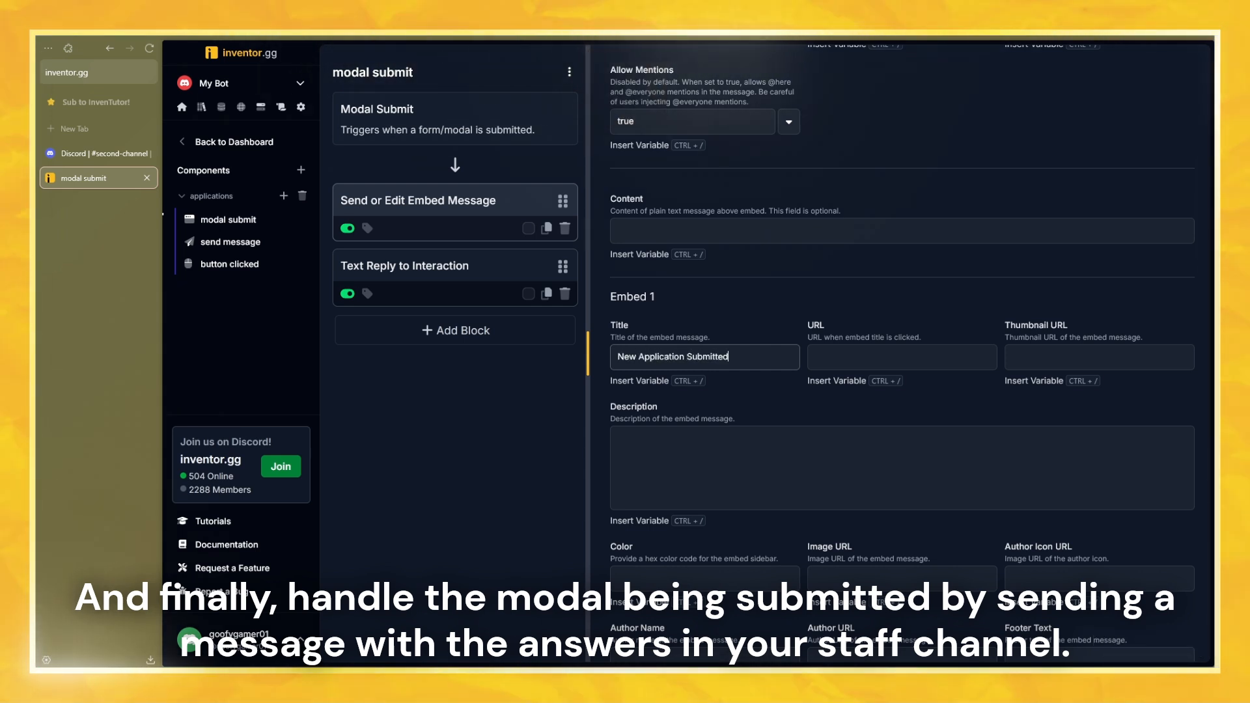
Start the embed description with "- User: <@>", inserting the trigger's Executing User ID variable after the @ sign
scroll(732, 391, "down", 2)
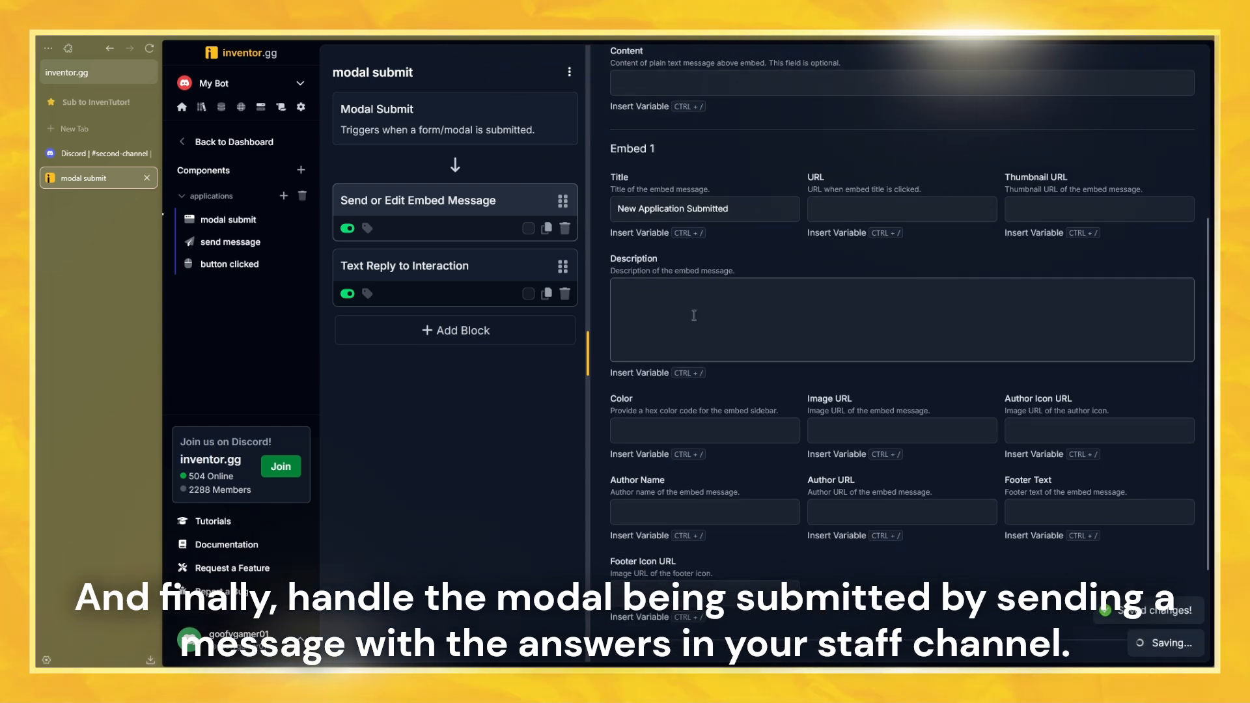
left_click(693, 315)
type("- U")
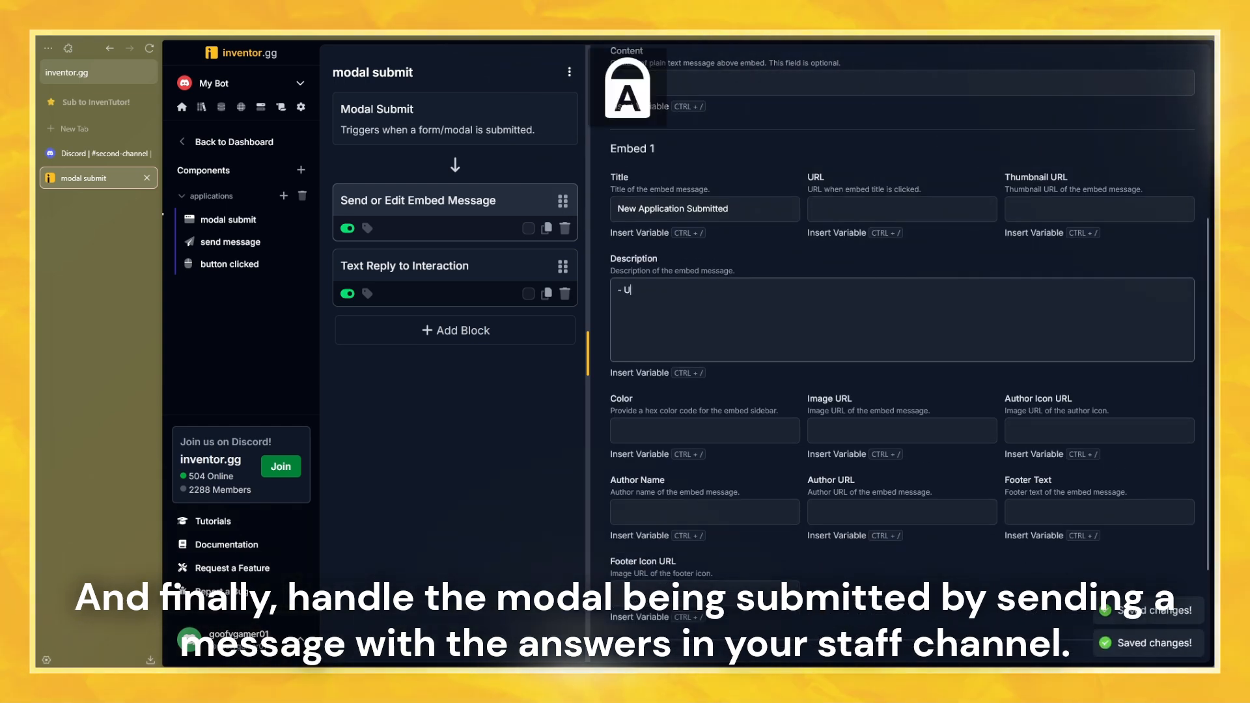
key("Caps_Lock")
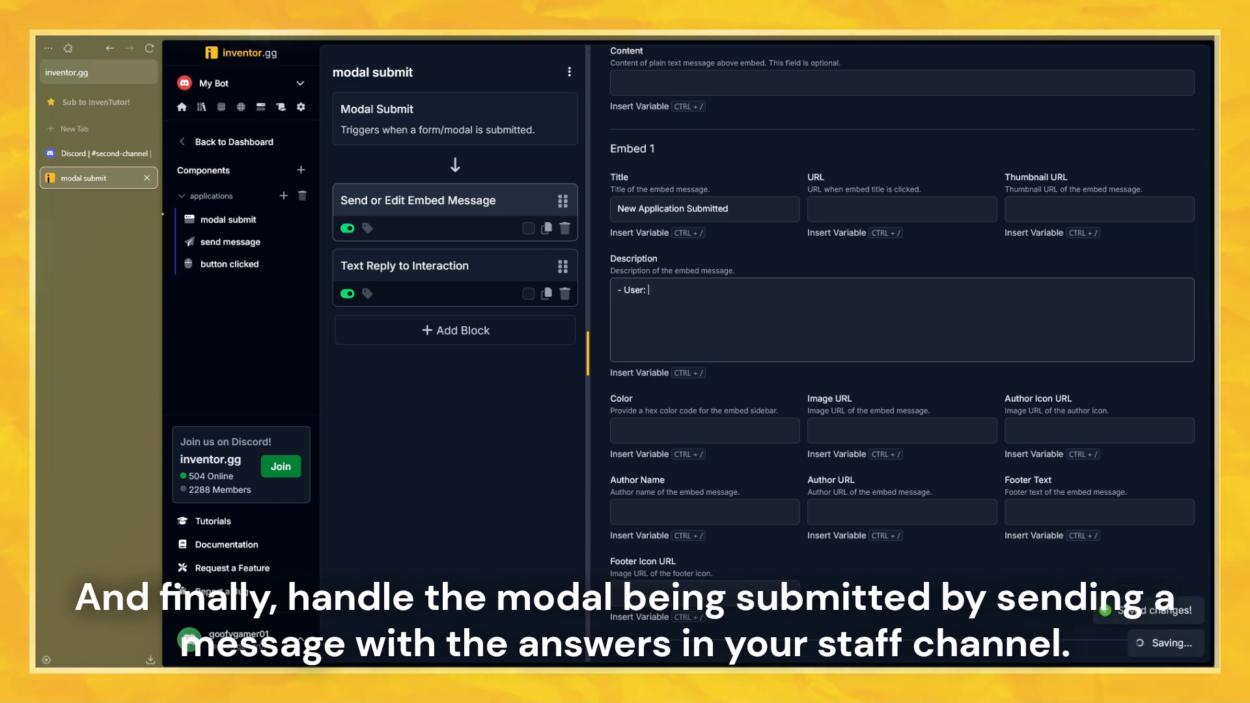
type("User: <@")
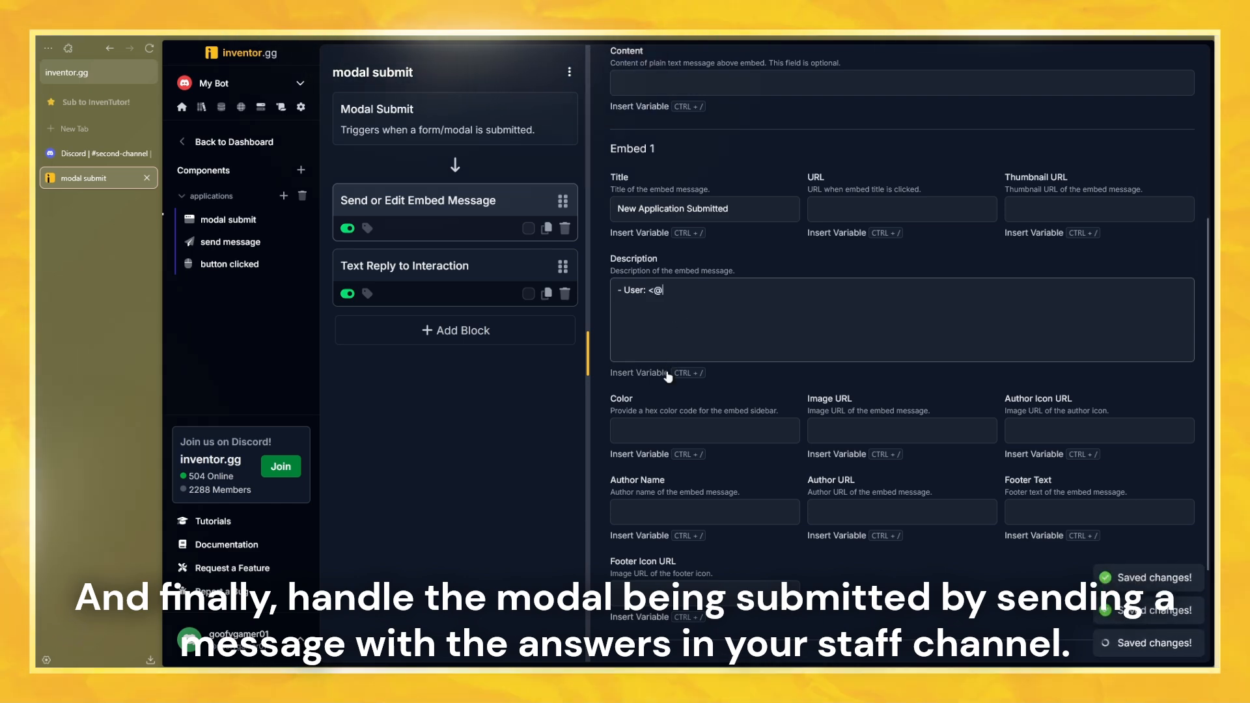
key("ctrl+slash")
left_click(481, 145)
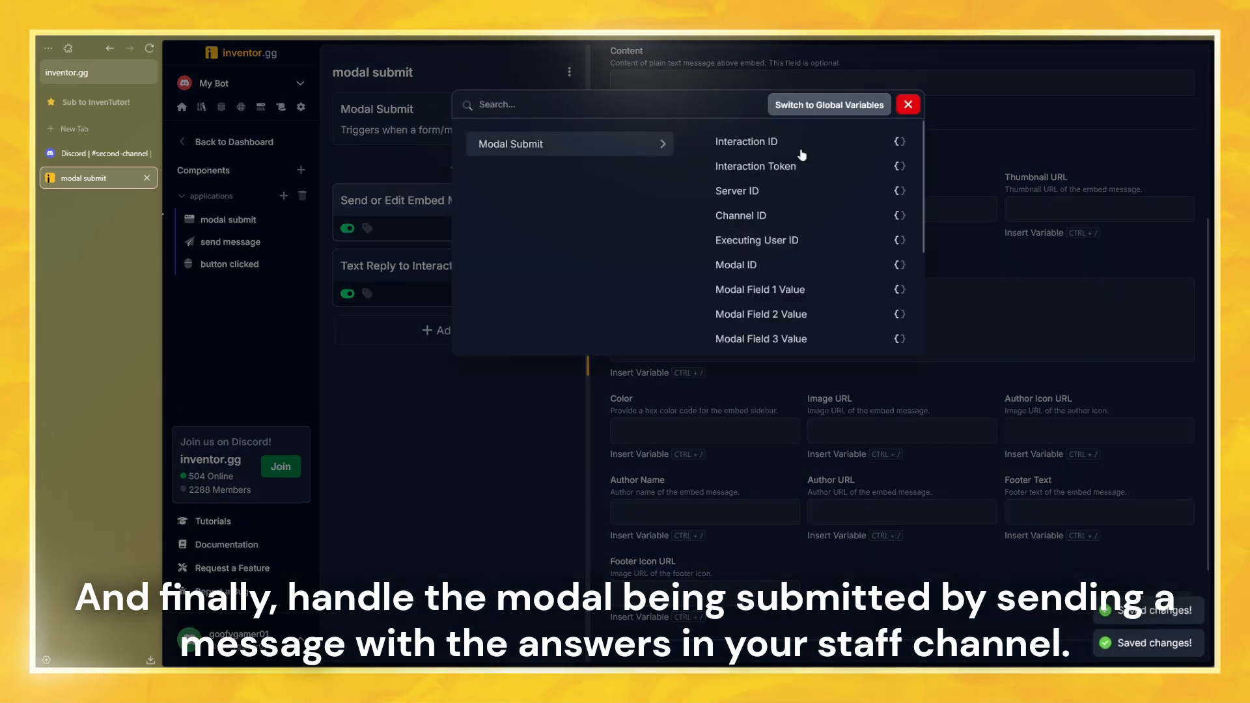
left_click(826, 242)
type(">")
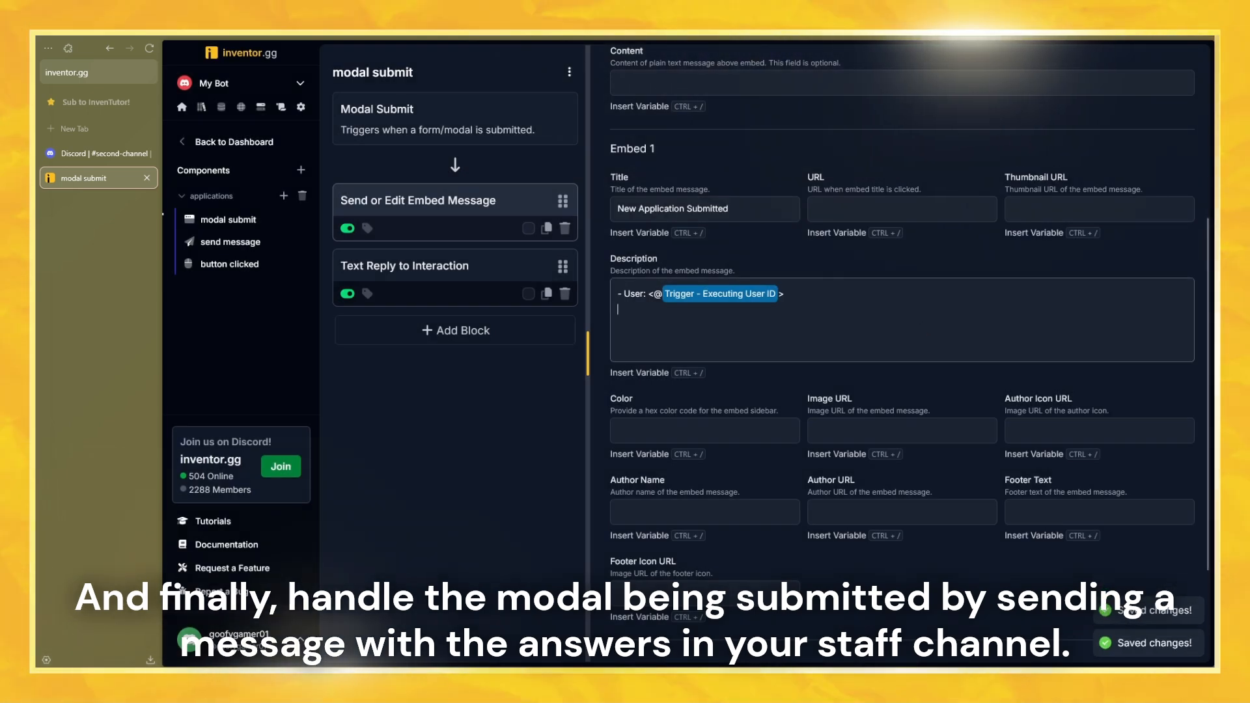
Add a "- Q1:" line to the embed description, followed by the trigger's Modal Field 1 Value variable
key("Return")
type("- Q1")
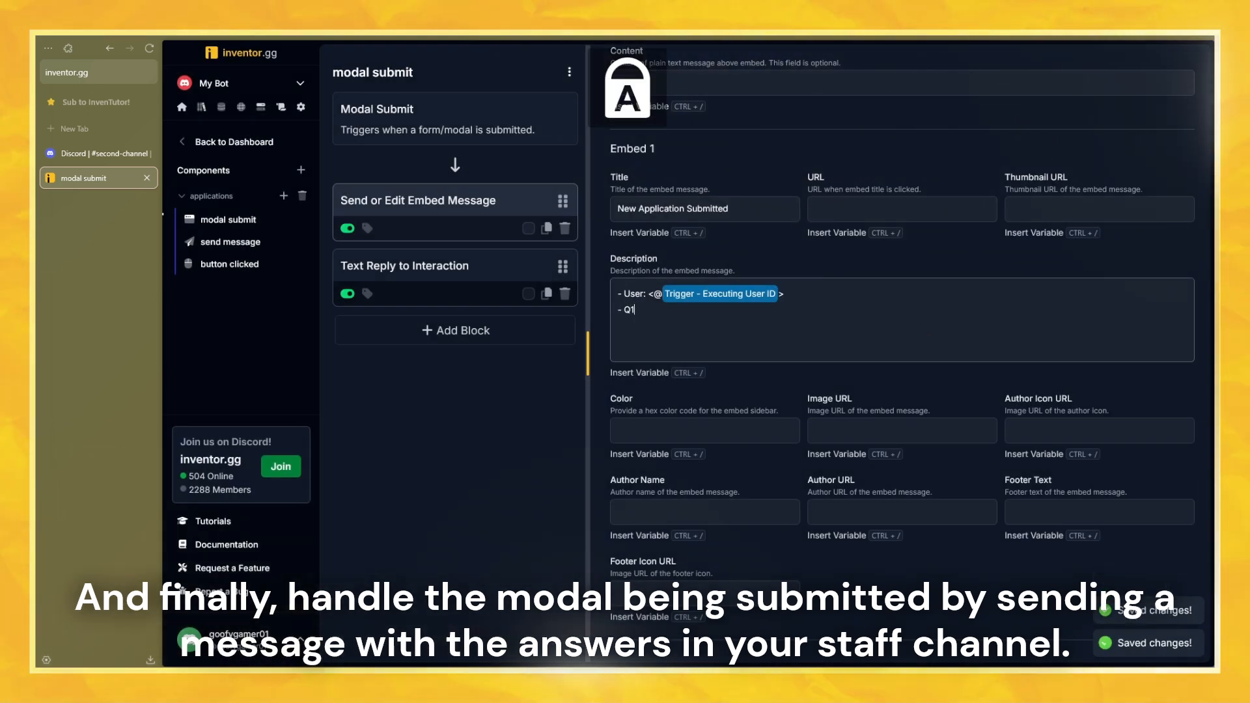
type(":")
left_click(625, 374)
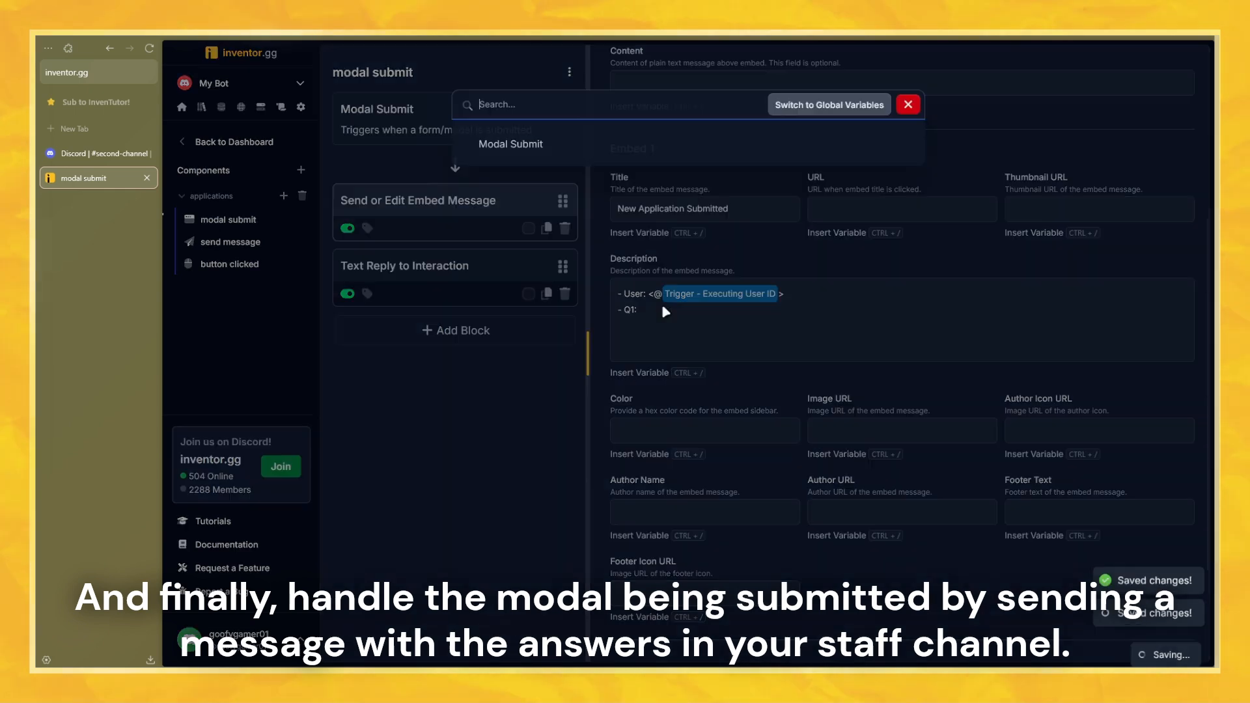
left_click(557, 151)
left_click(789, 288)
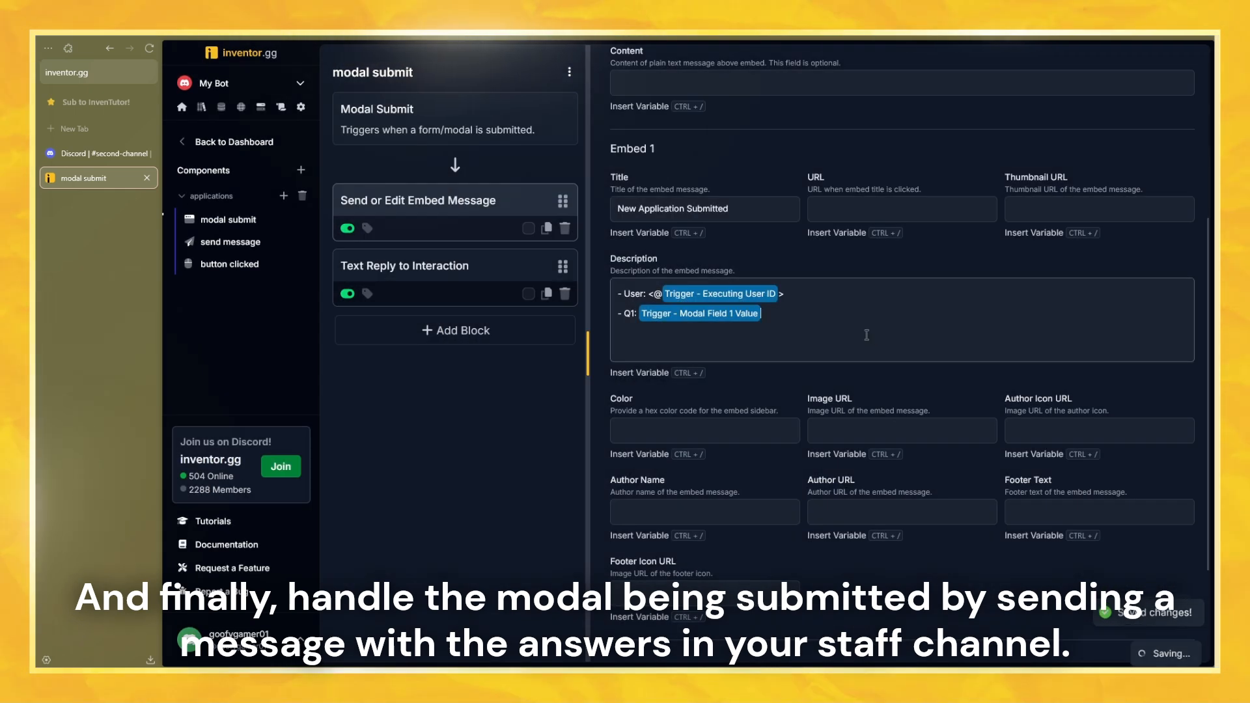
Add a "- Q2:" line to the embed description, followed by the trigger's Modal Field 2 Value variable
key("Return")
type("- Q2")
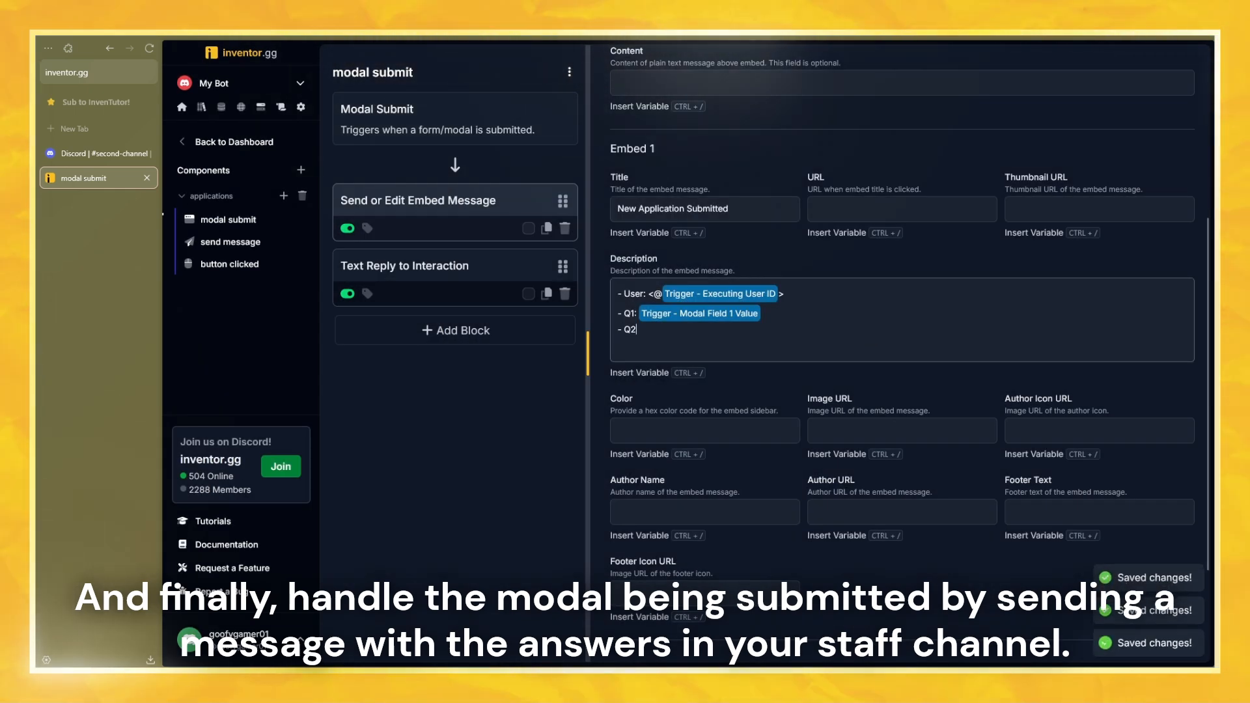
type(":")
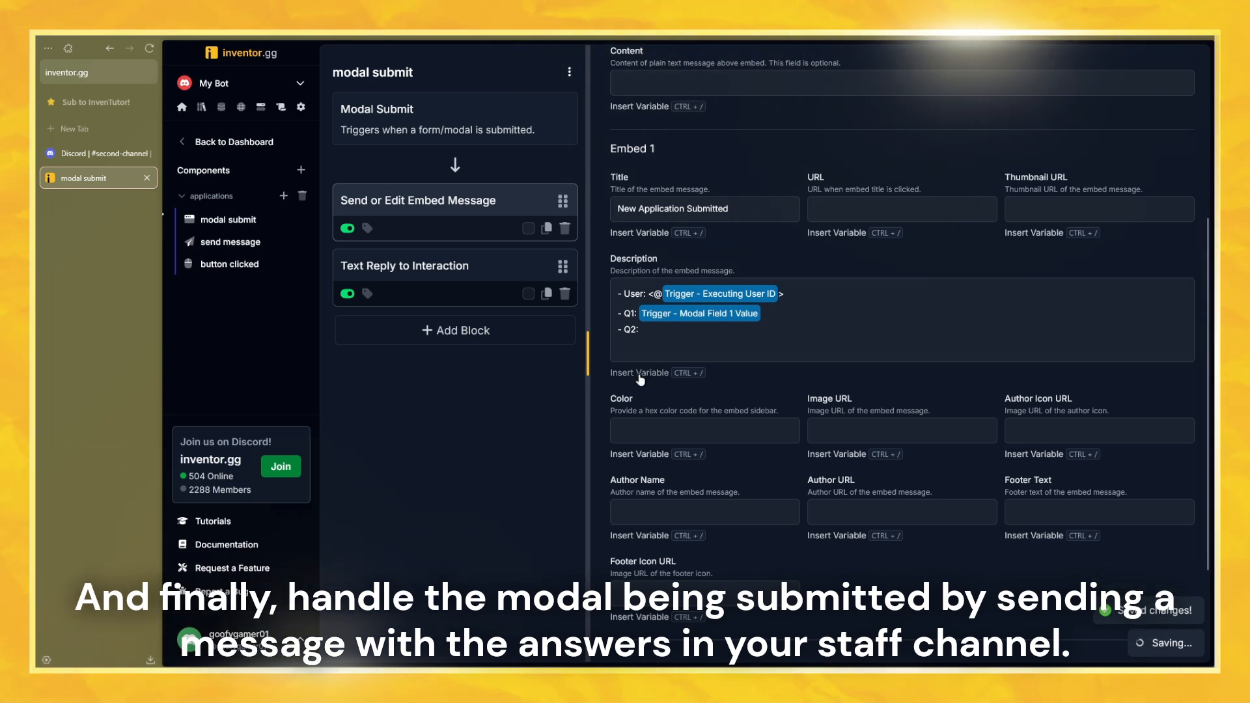
left_click(640, 379)
left_click(520, 144)
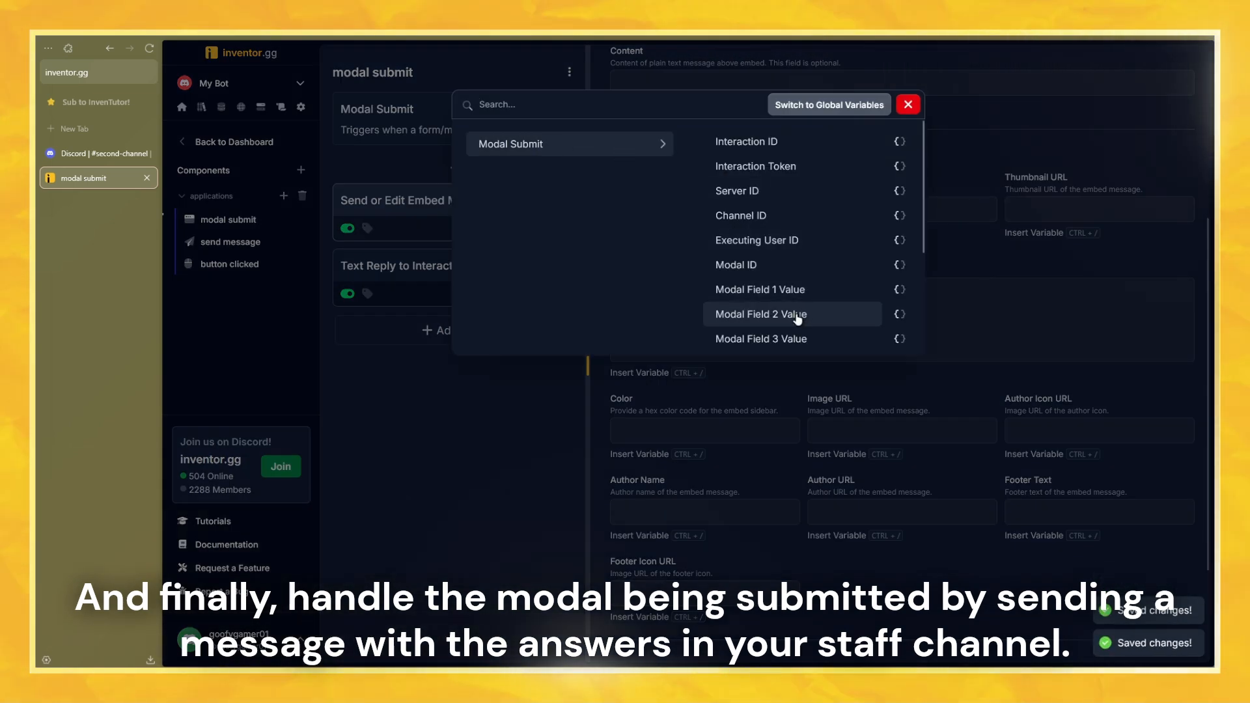
left_click(797, 315)
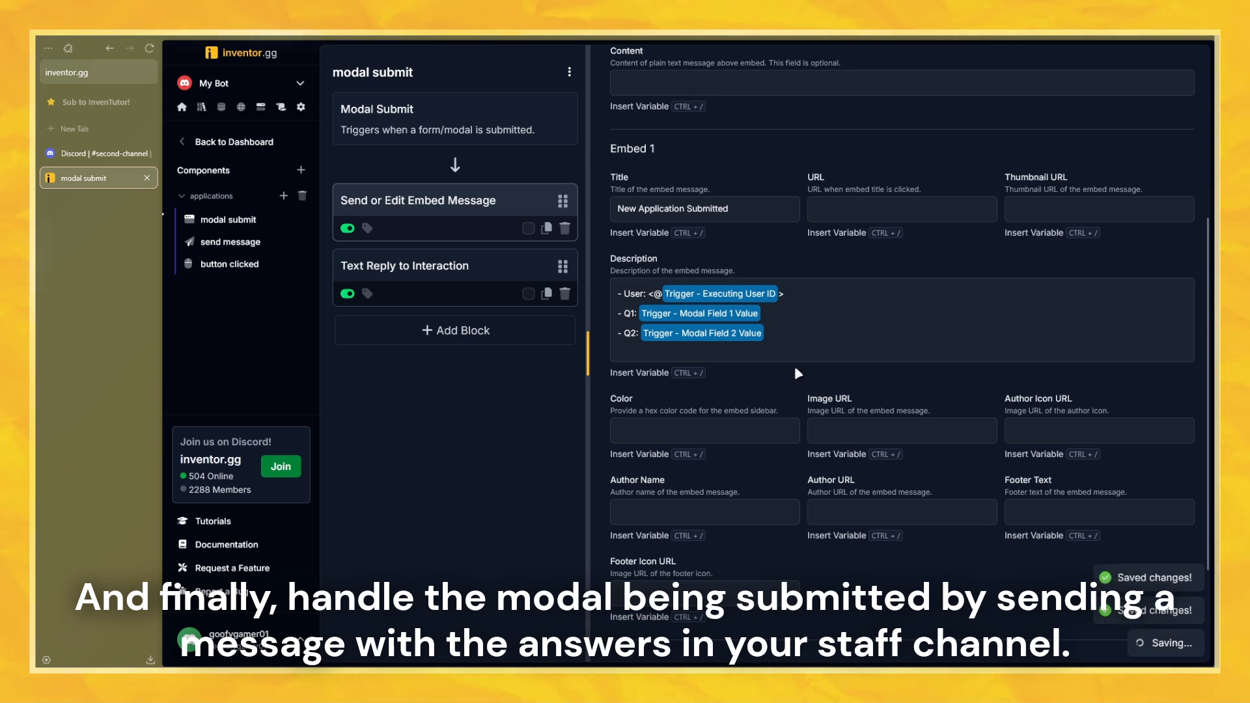
scroll(795, 390, "up", 5)
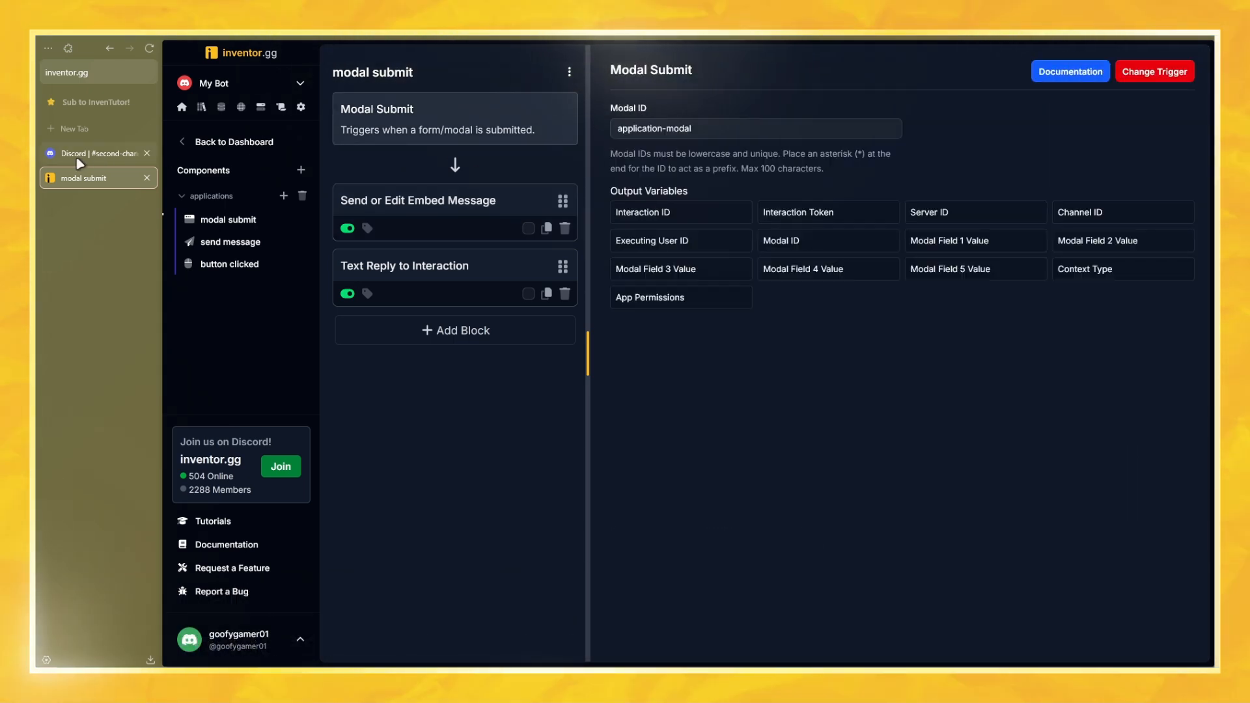
Switch to Discord and submit a test application from second-channel with nickname "AAAA" and past experiences "everything"
left_click(97, 153)
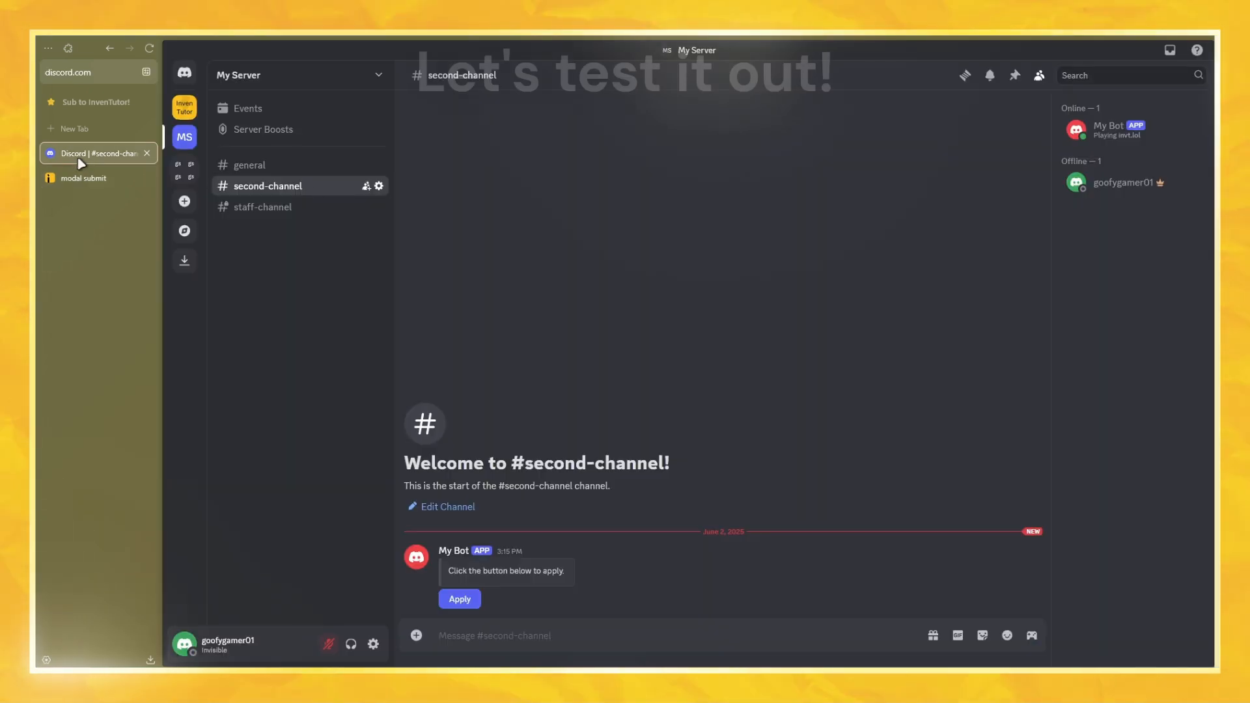
left_click(469, 600)
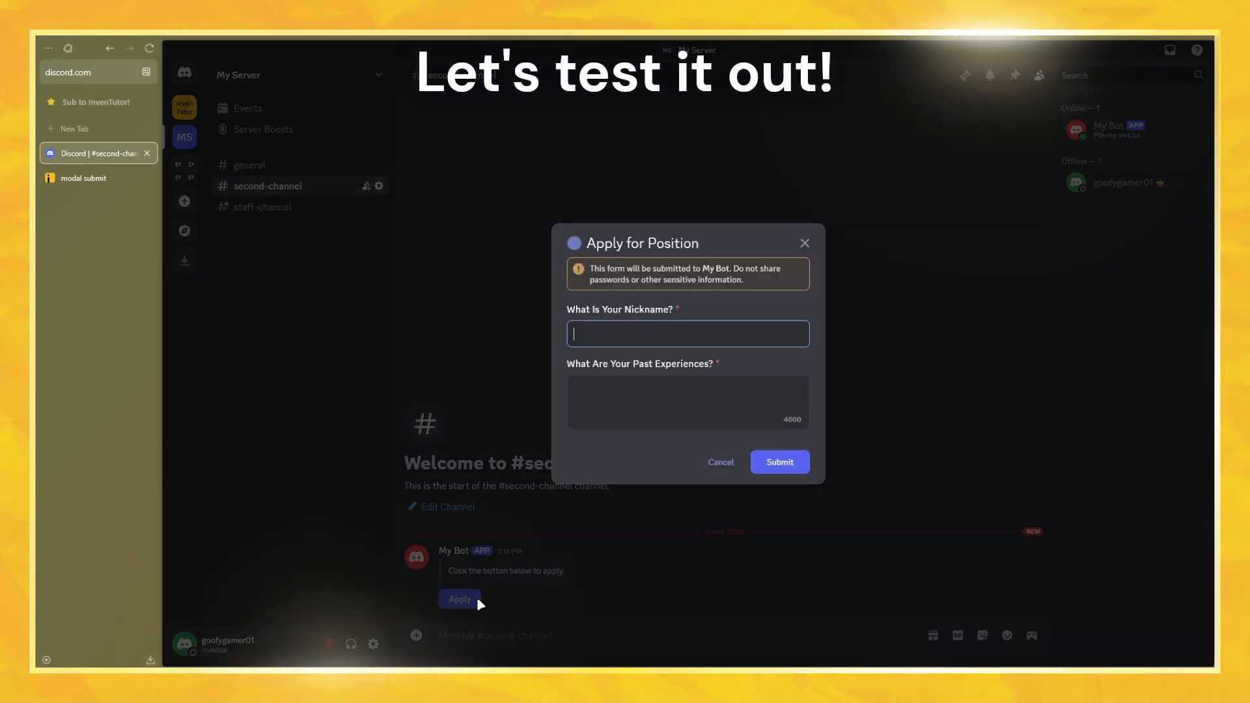
type("AAAA")
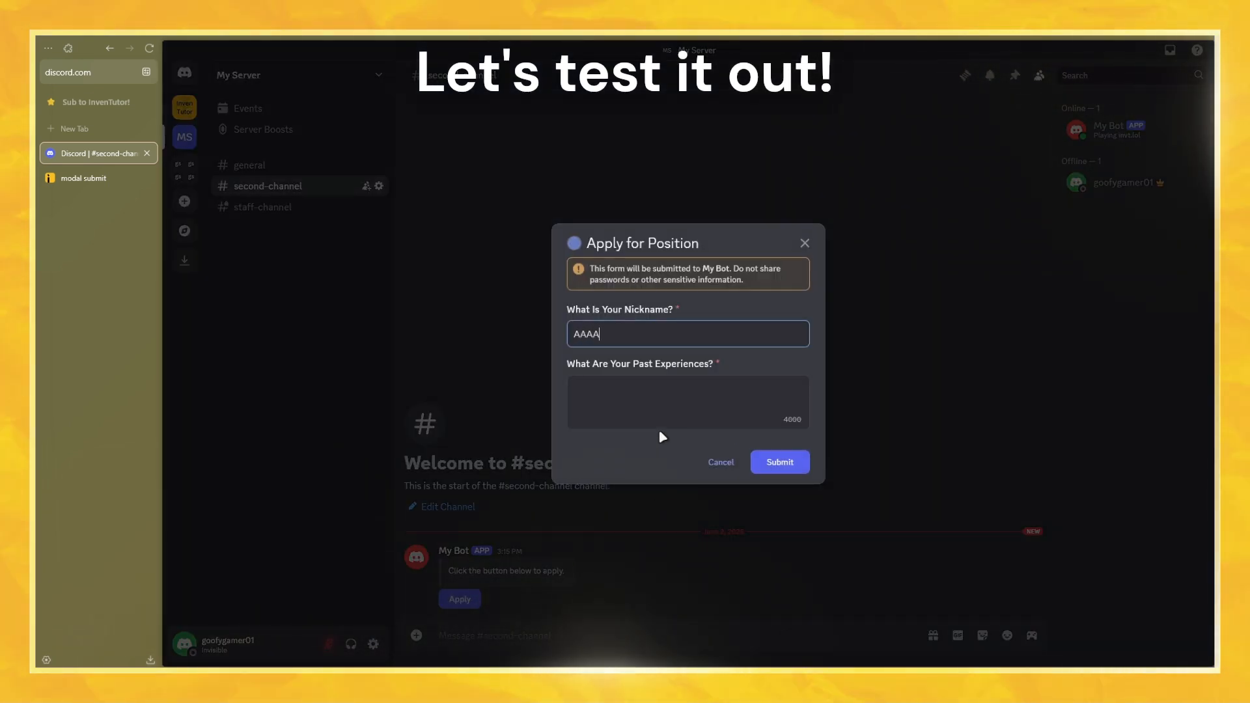
left_click(663, 403)
type("everything")
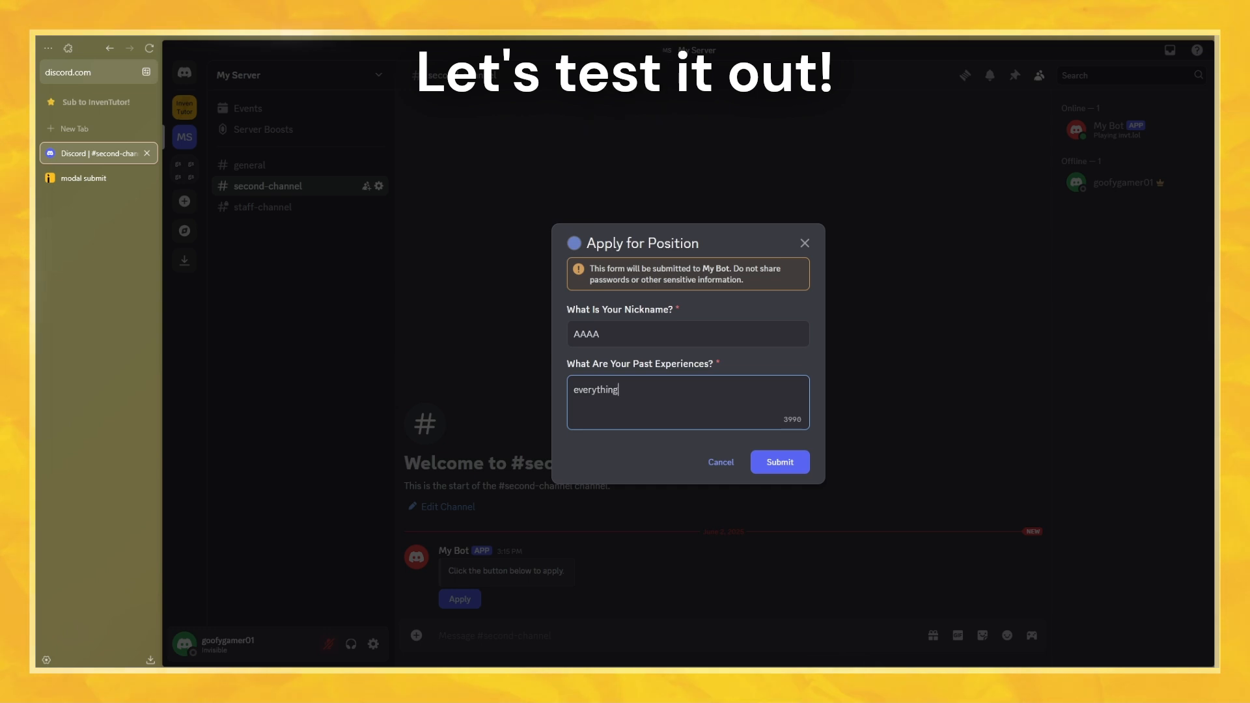
left_click(779, 462)
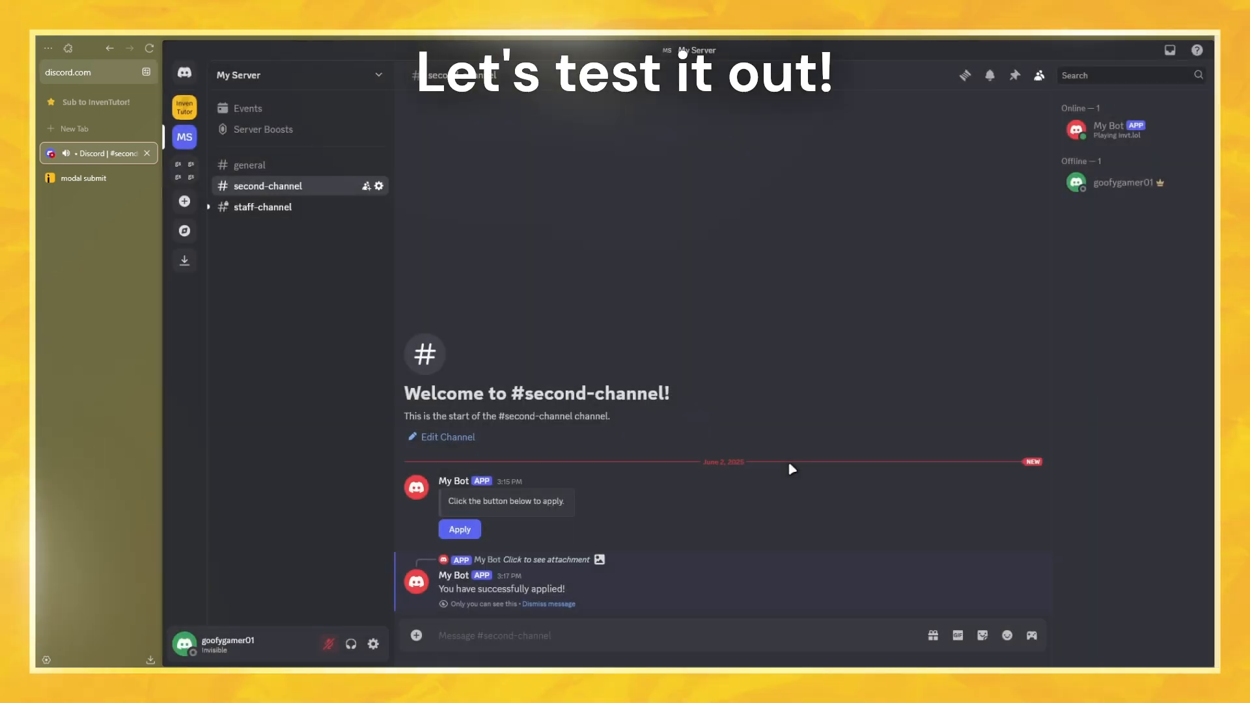
Check the submitted application in staff-channel, and dismiss the bot's private reply in second-channel
left_click(269, 208)
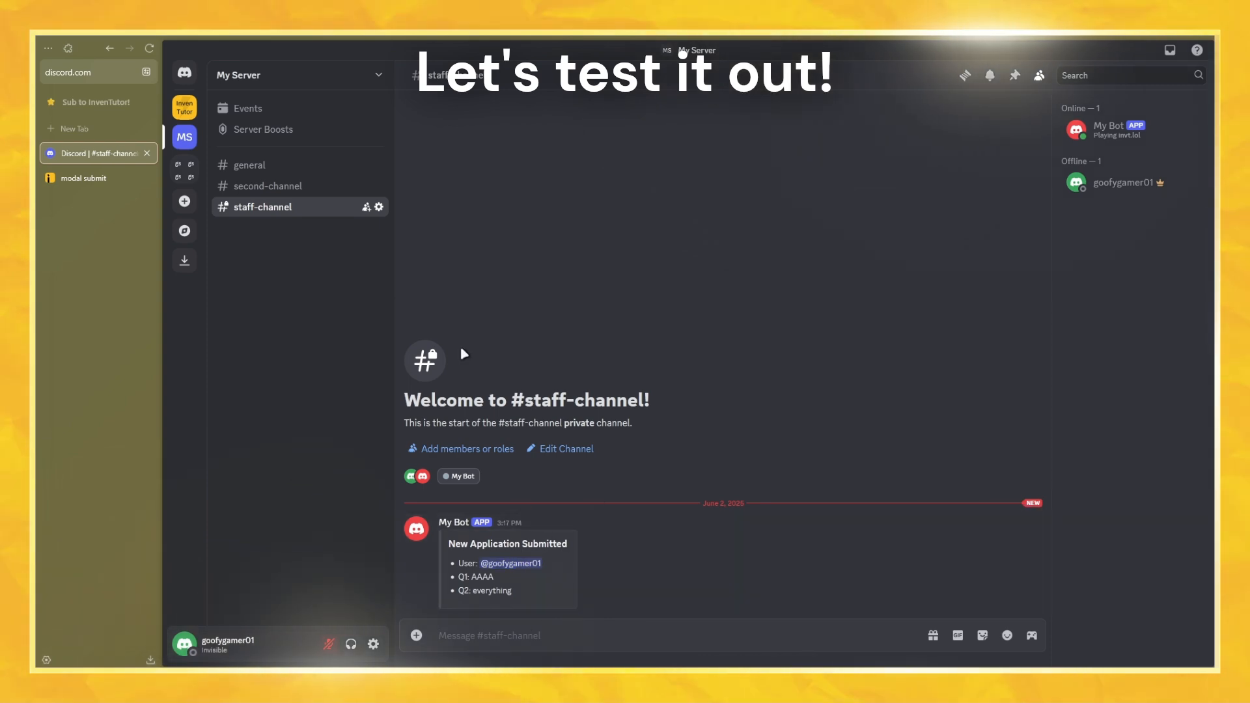
left_click(269, 187)
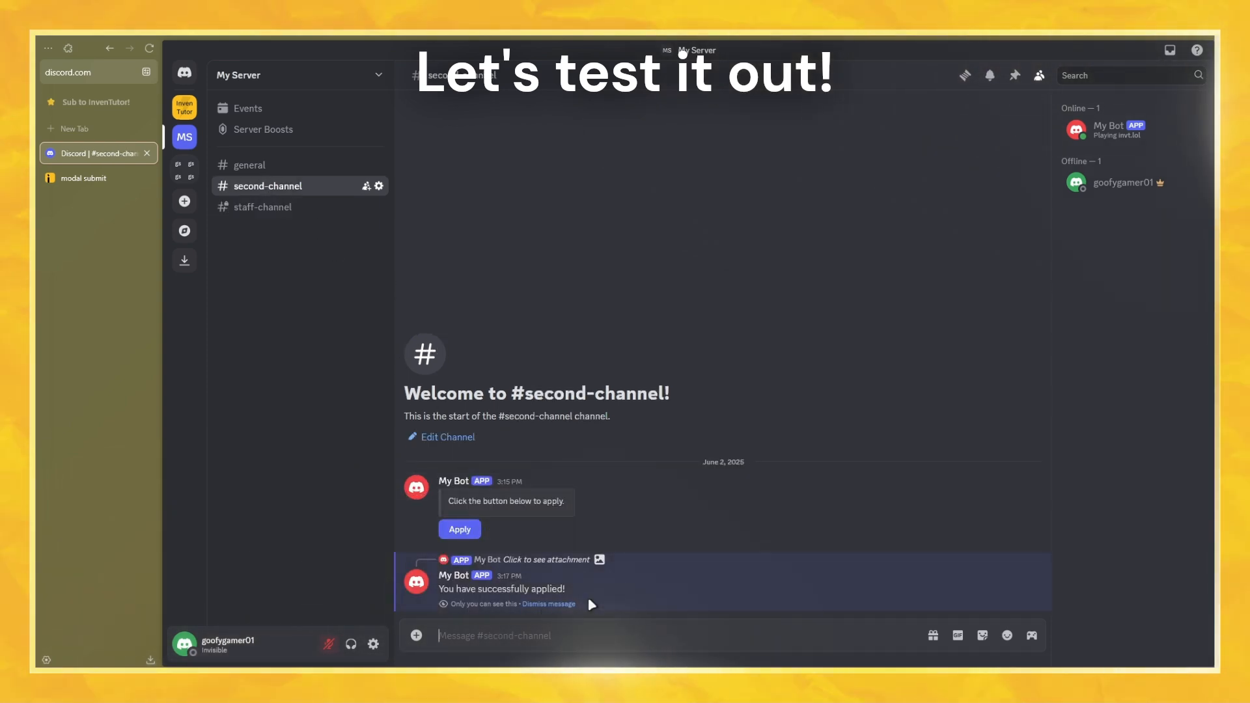
left_click(548, 604)
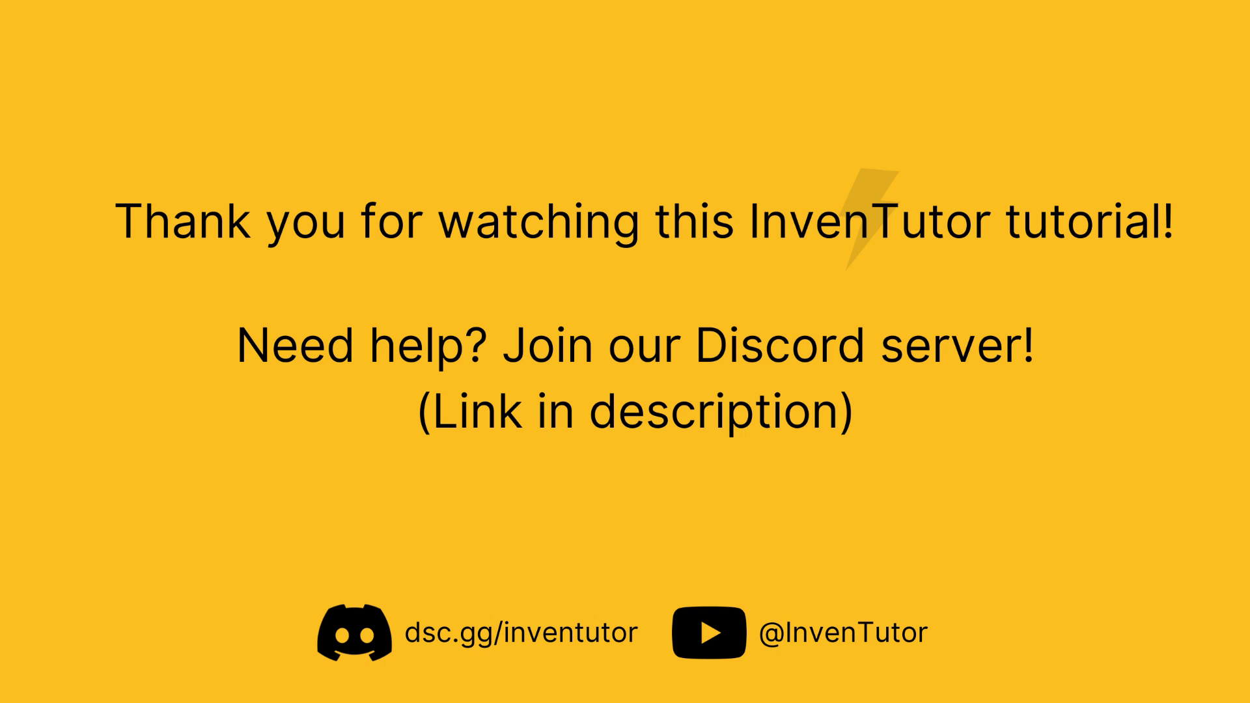